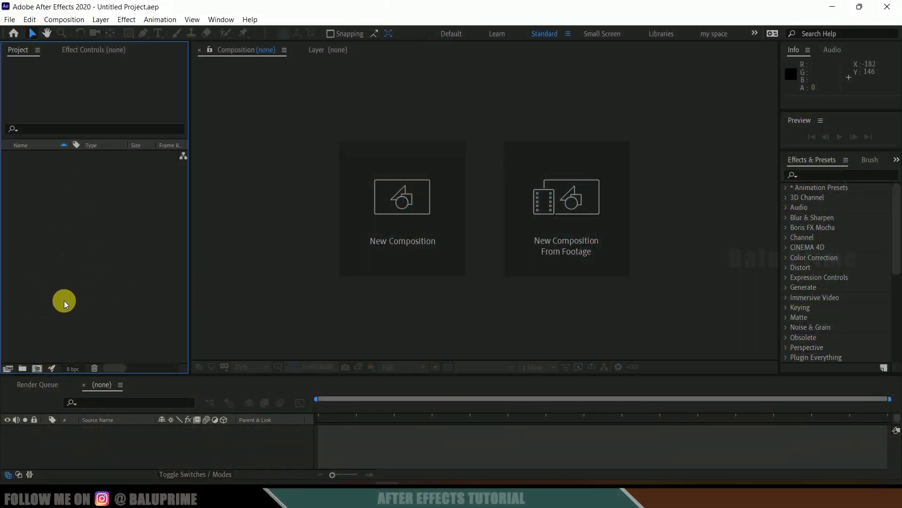
Step: Import footage.mp4 into the project and create a composition from it
right_click(52, 208)
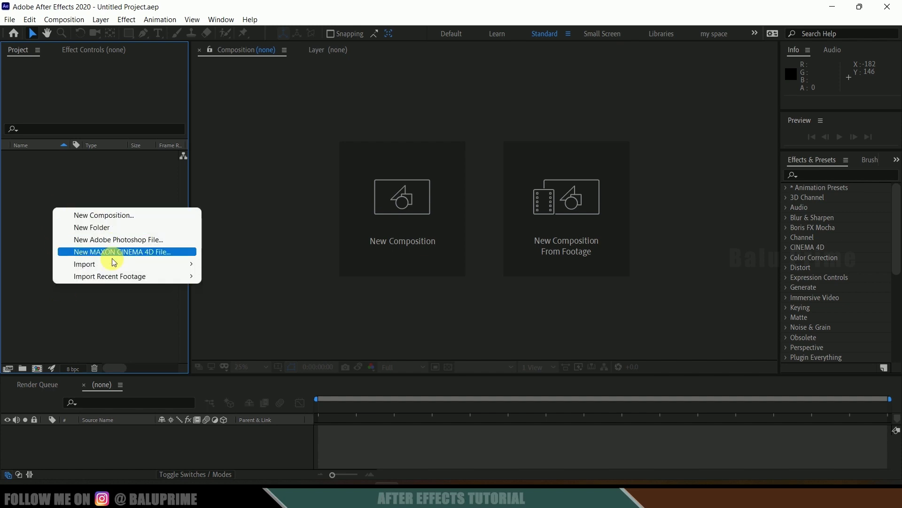
mouse_move(104, 265)
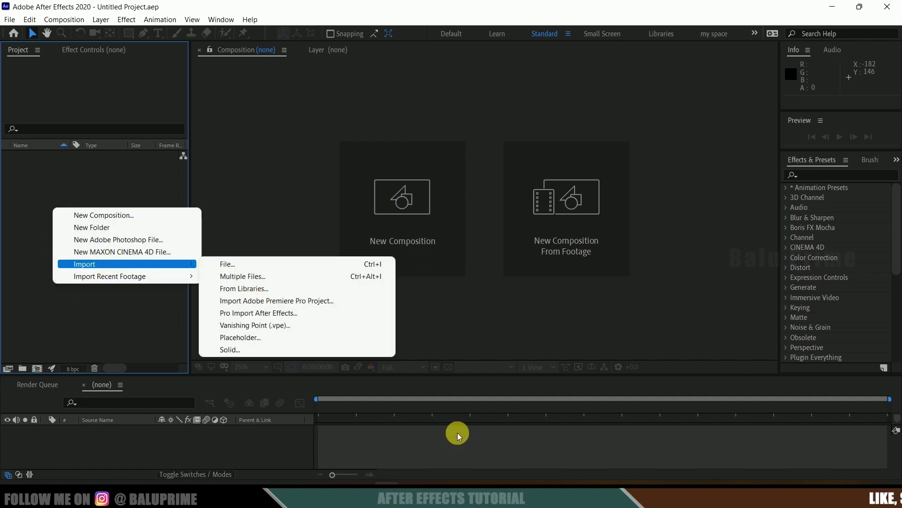
key(alt+Tab)
drag(507, 314, 88, 276)
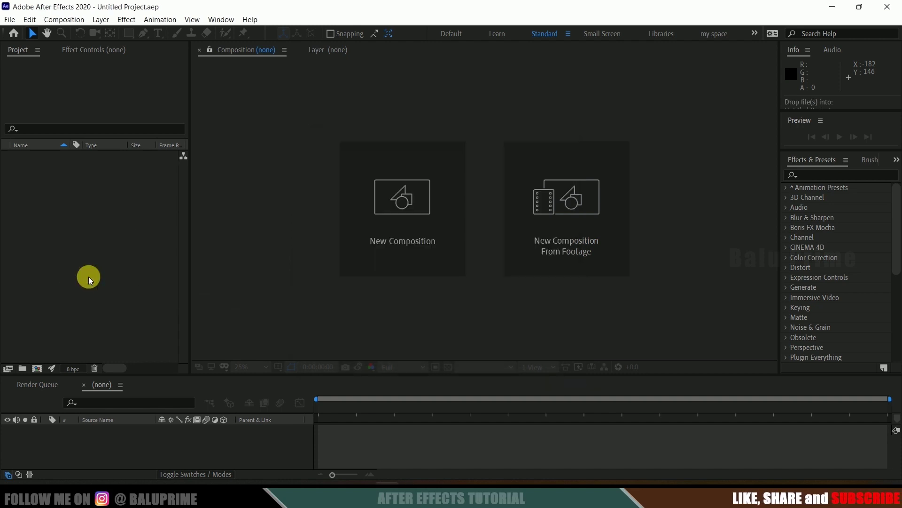
drag(42, 157, 36, 369)
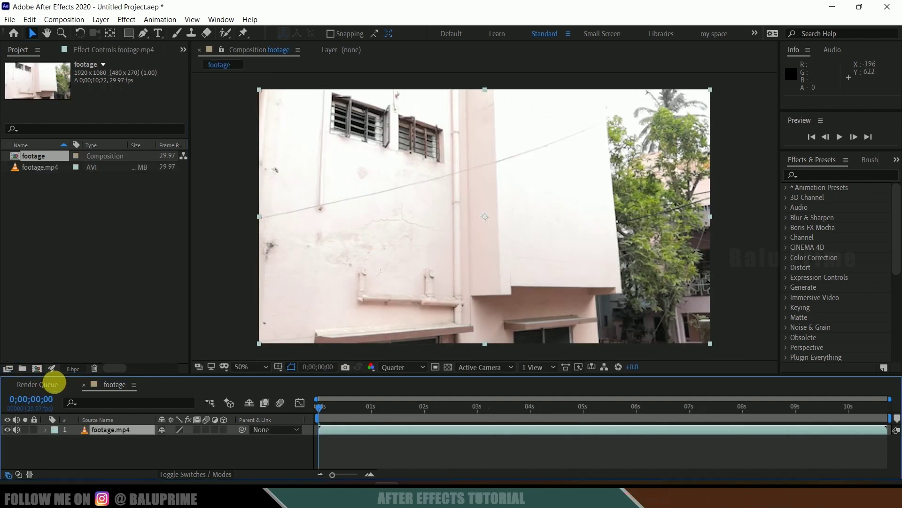
Step: Mute the footage.mp4 layer's audio and preview the clip, returning the playhead to the start
click(17, 430)
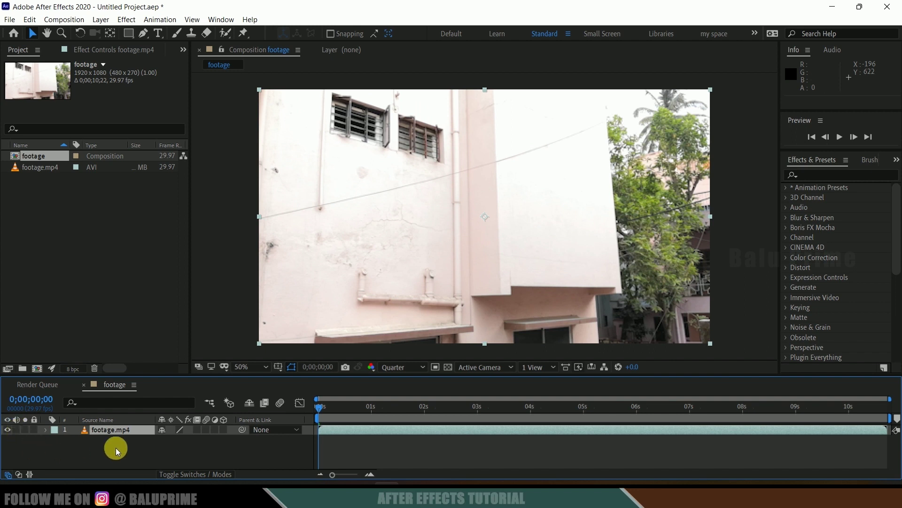
key(space)
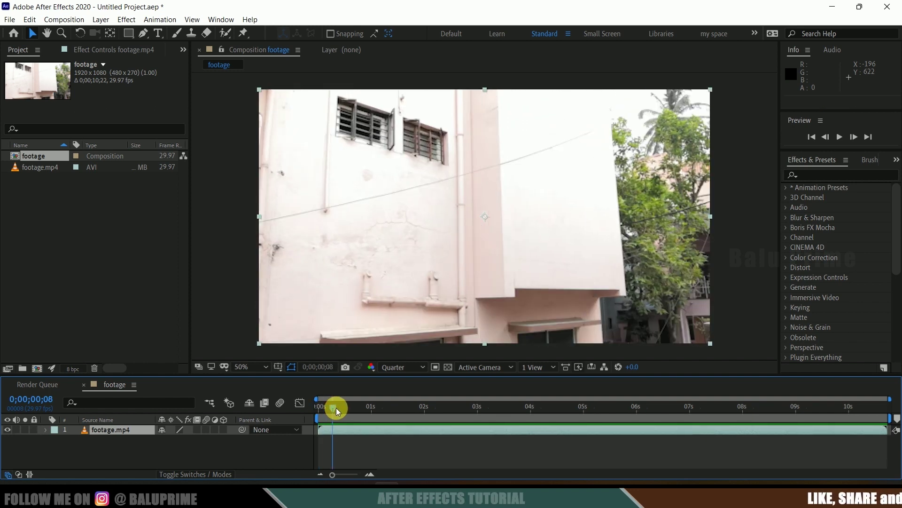
click(322, 407)
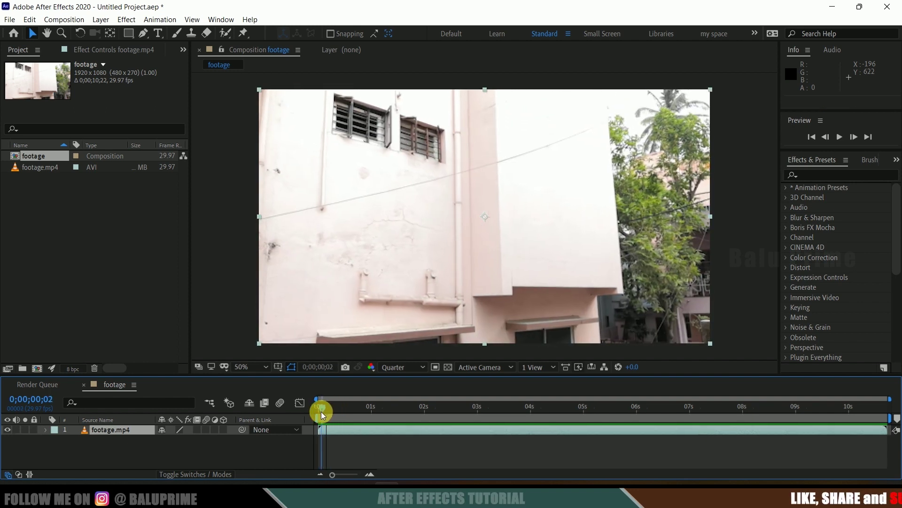
Step: Run Track Camera on the footage.mp4 layer and expand the 3D Camera Tracker's Advanced settings
click(109, 429)
click(219, 20)
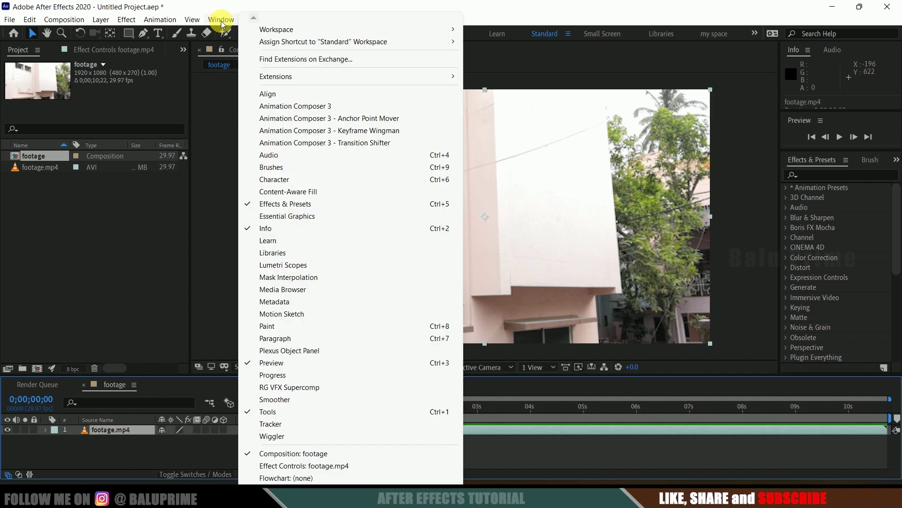
click(263, 424)
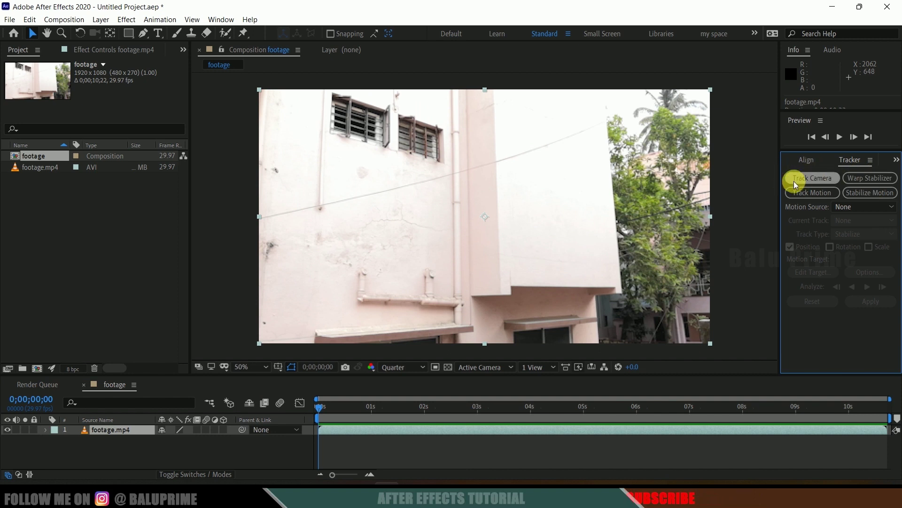
click(408, 450)
click(333, 430)
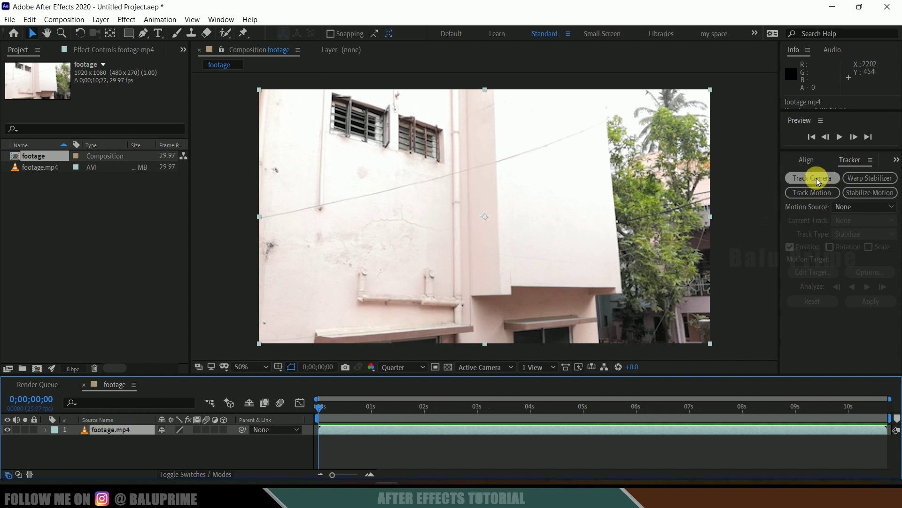
click(797, 178)
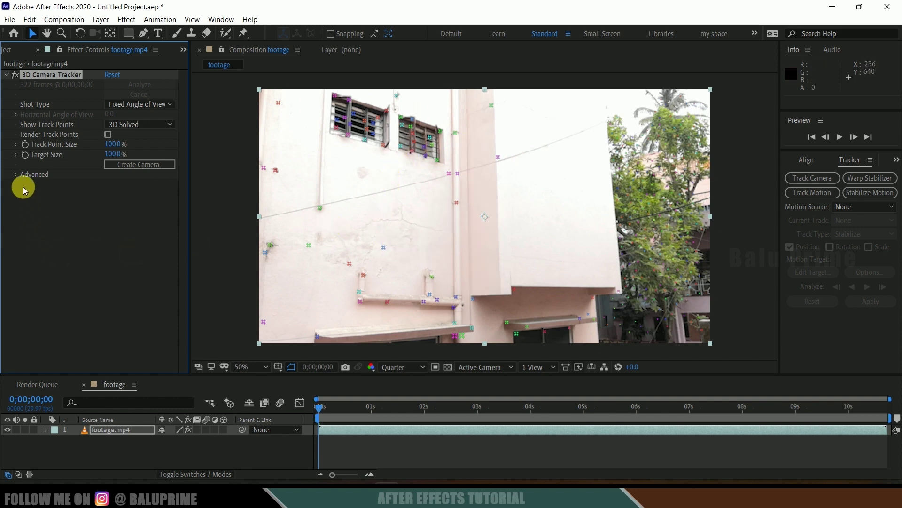
click(16, 174)
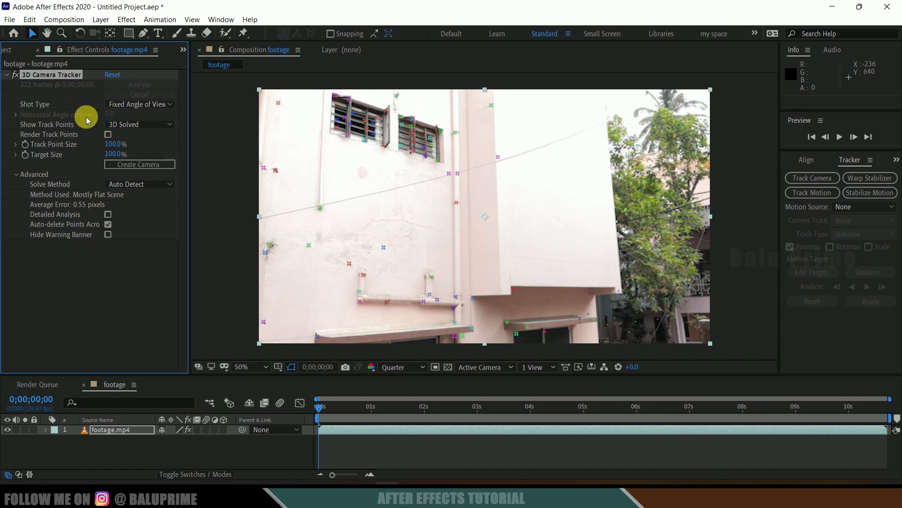
drag(195, 130, 210, 129)
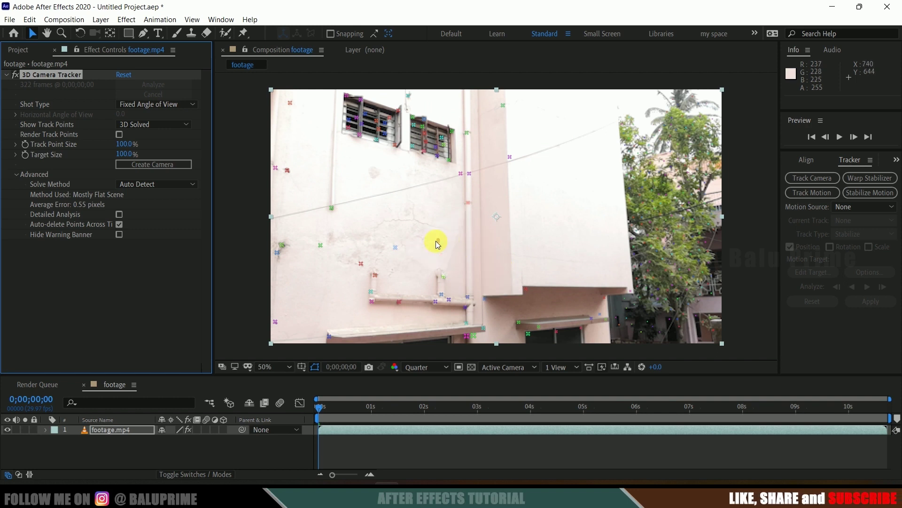
Step: Try creating a solid and camera from the selected wall track points, and inspect the solid's position
mouse_move(374, 241)
mouse_down()
mouse_move(433, 147)
mouse_move(489, 282)
mouse_move(382, 226)
mouse_move(479, 248)
mouse_move(440, 200)
mouse_up()
right_click(441, 200)
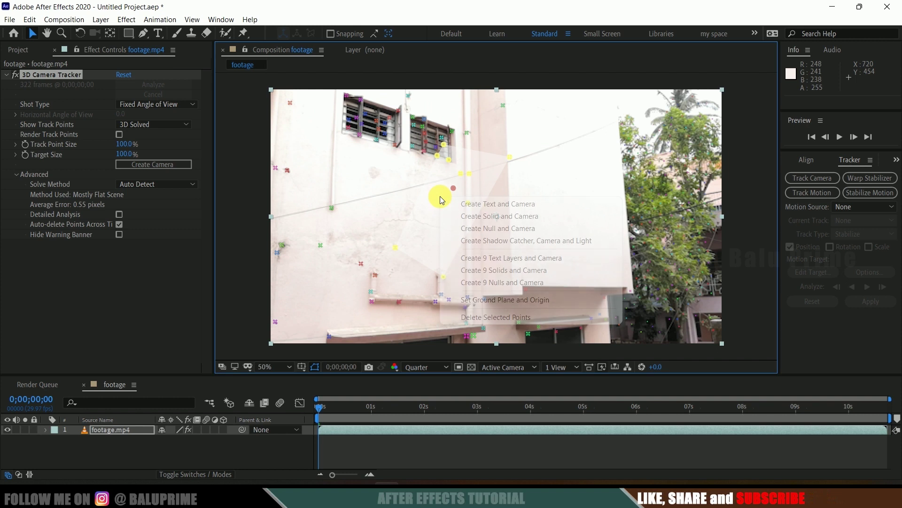
click(490, 214)
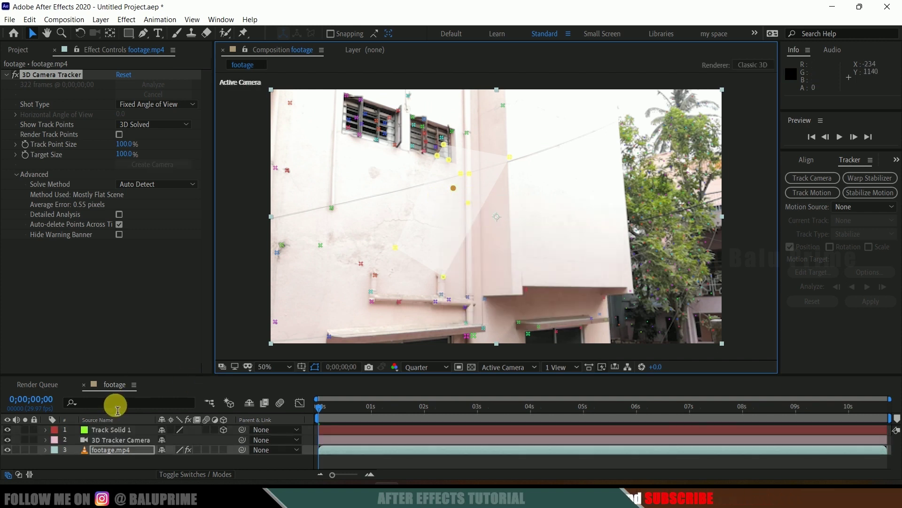
click(113, 433)
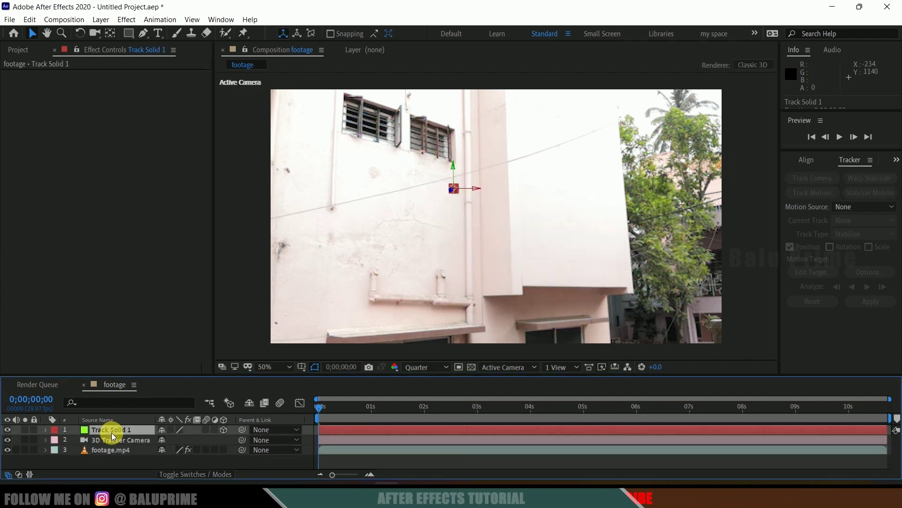
key(p)
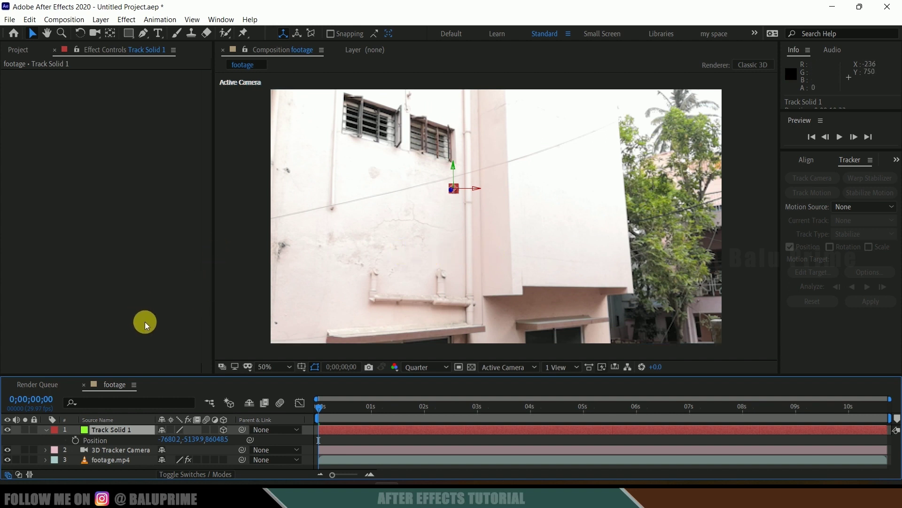
key(ctrl+z)
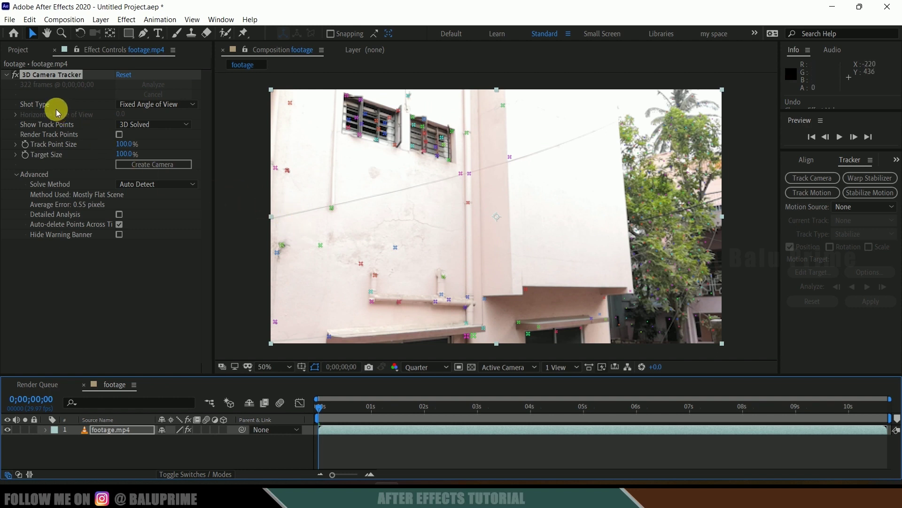
Step: Set the 3D Camera Tracker's Shot Type to Variable Zoom and let it solve the camera again
click(123, 104)
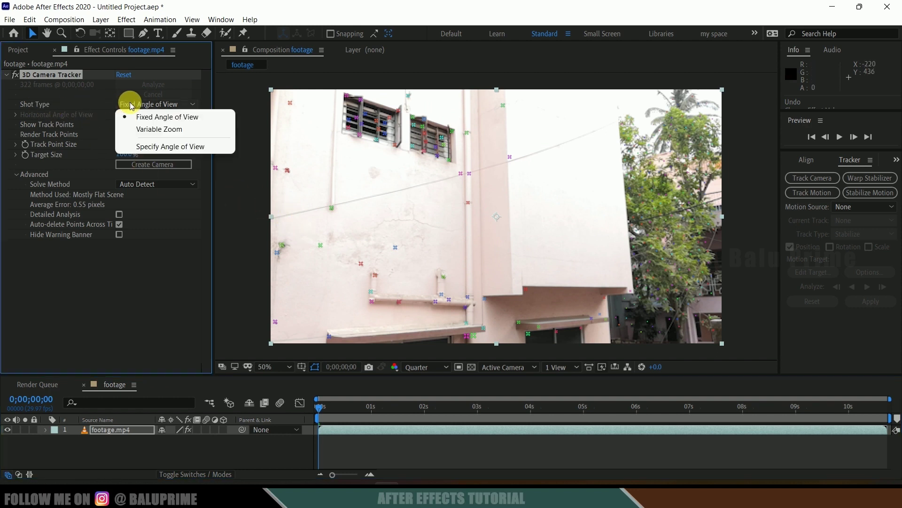
click(149, 133)
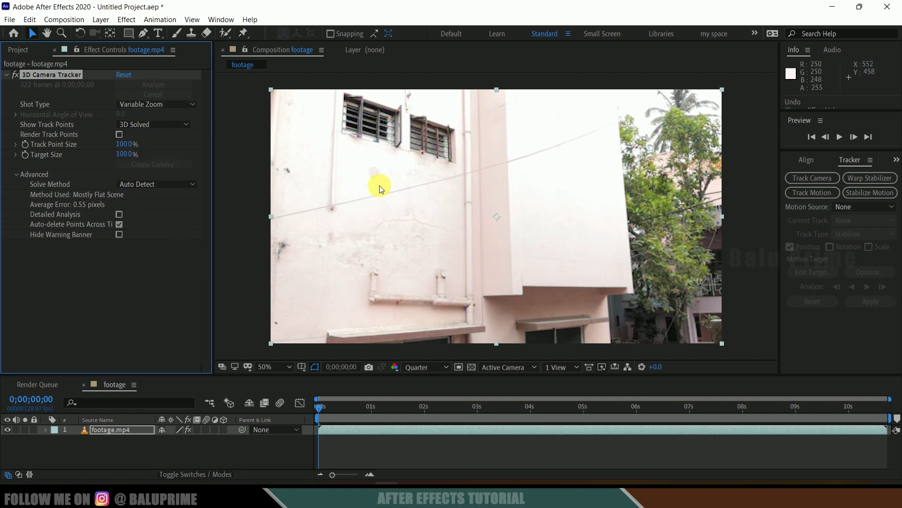
click(352, 333)
Step: Try creating a track solid and camera from wall points of the Variable Zoom solve, and check its position
mouse_move(355, 201)
mouse_down()
mouse_move(422, 159)
mouse_move(504, 177)
mouse_move(488, 242)
mouse_move(389, 267)
mouse_move(360, 219)
mouse_move(371, 177)
mouse_up()
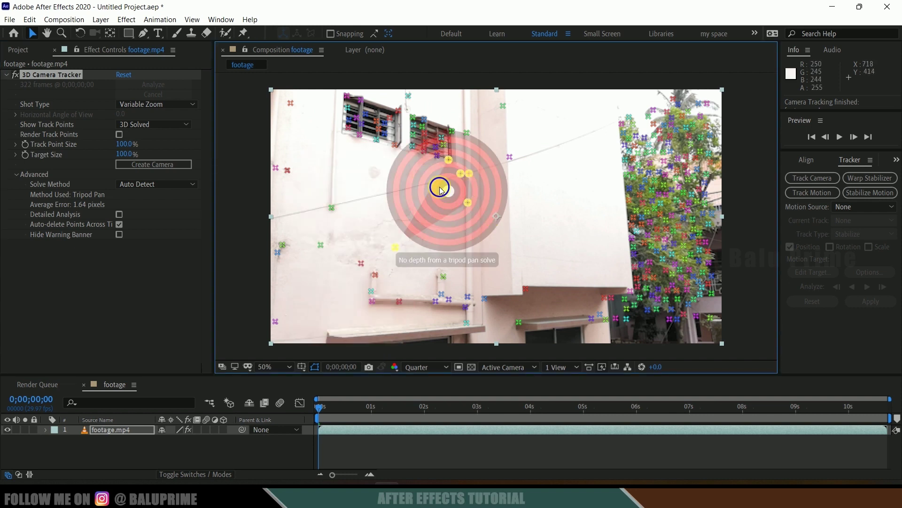
right_click(441, 189)
click(486, 207)
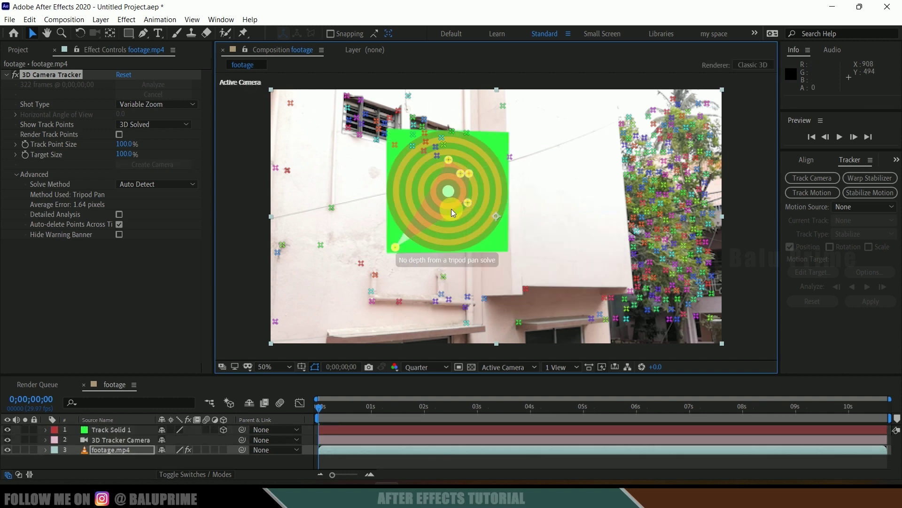
click(127, 429)
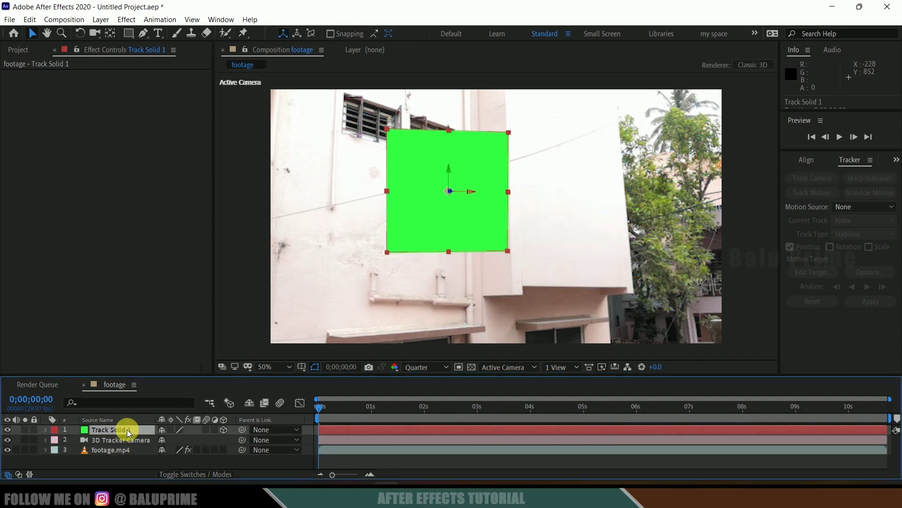
key(p)
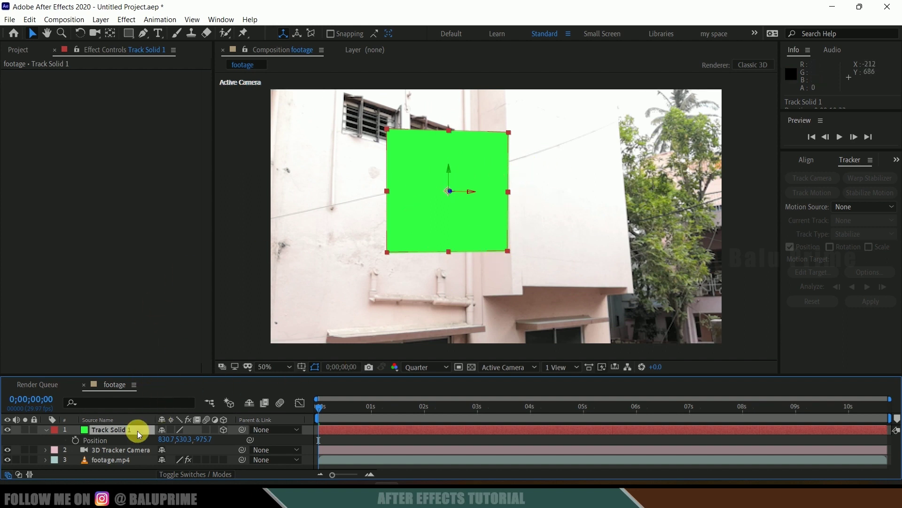
click(112, 459)
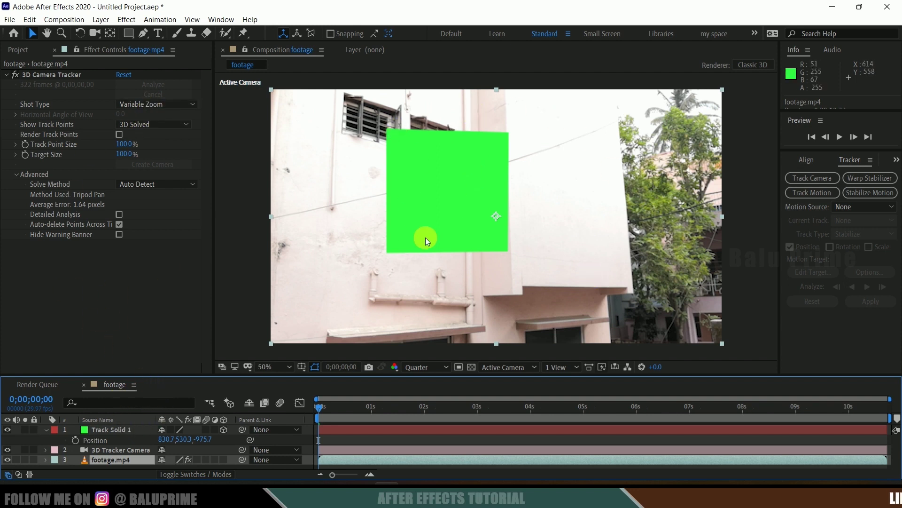
key(ctrl+z)
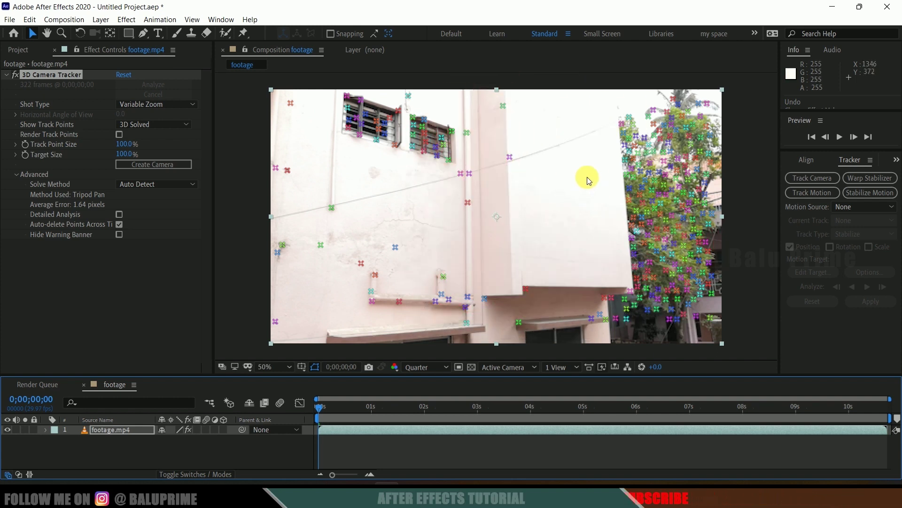
Step: Select five track points around the vertical pipe beside the window and create a solid and camera from them
click(571, 112)
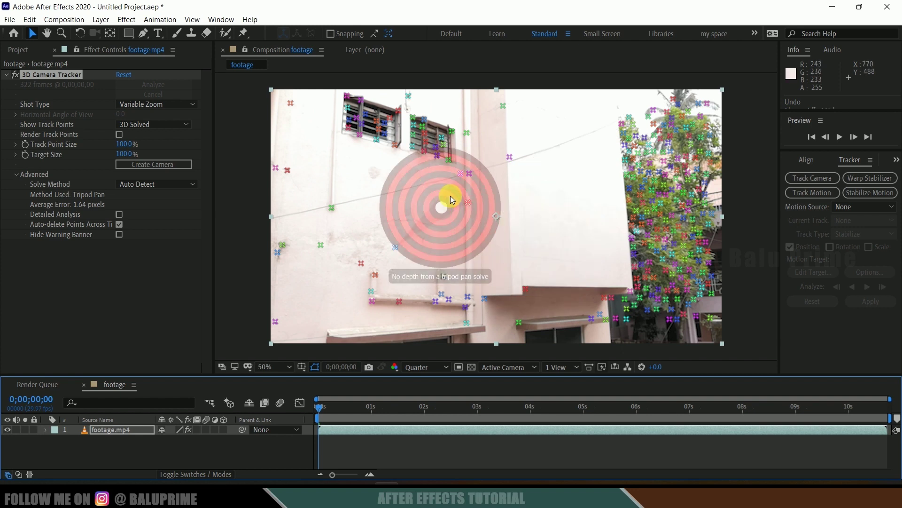
mouse_move(464, 154)
mouse_down()
mouse_move(508, 145)
mouse_move(534, 217)
mouse_move(476, 238)
mouse_move(432, 178)
mouse_move(446, 157)
mouse_move(470, 146)
mouse_move(510, 145)
mouse_up()
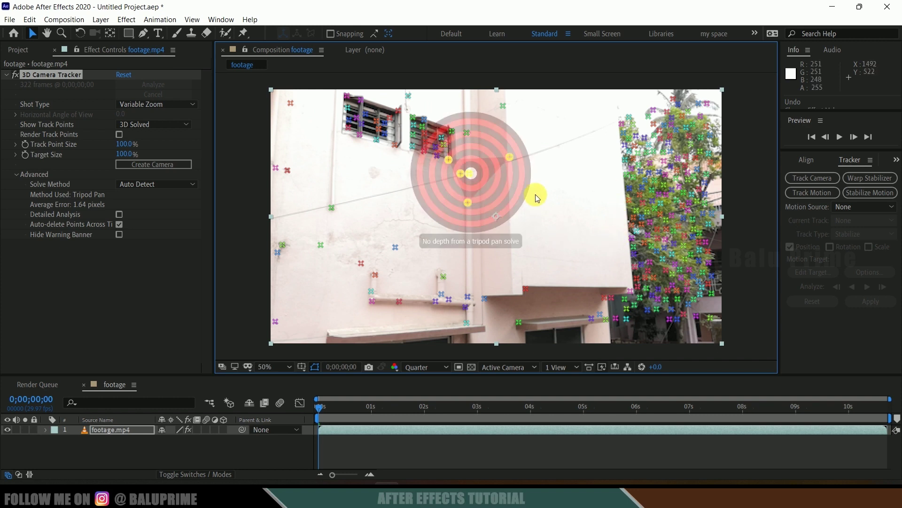
right_click(470, 162)
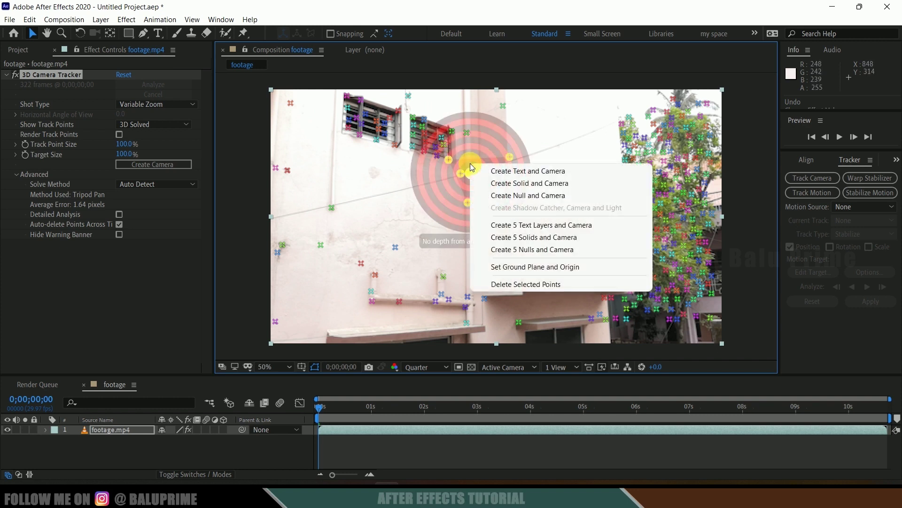
click(520, 184)
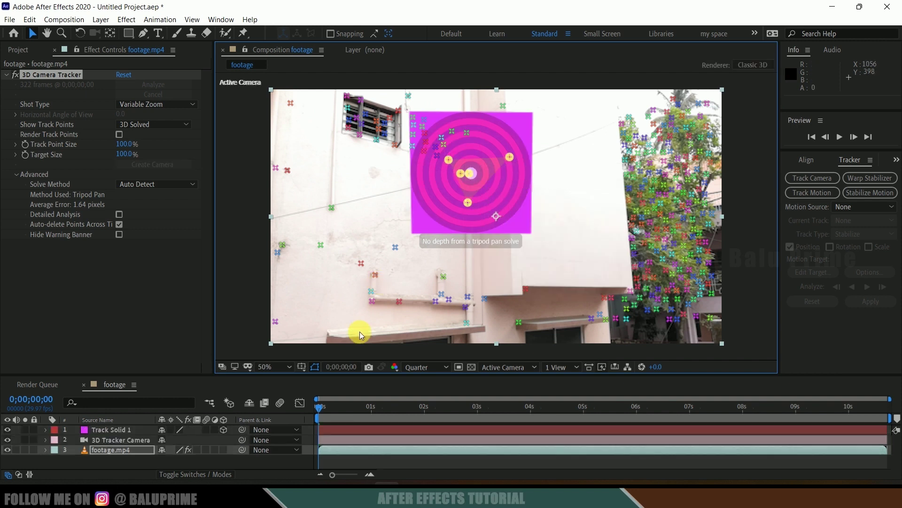
Step: Play the composition to check how well Track Solid 1 sticks to the wall, and return to the first frame
click(112, 441)
click(112, 432)
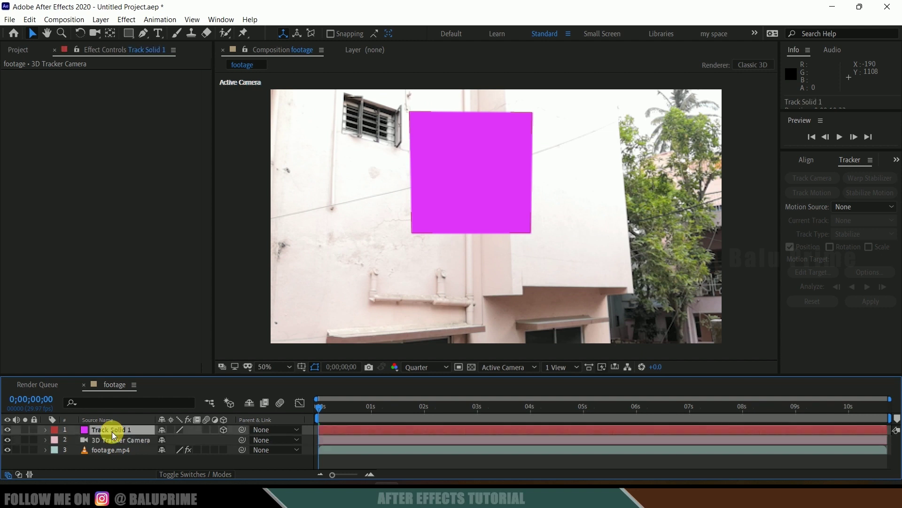
key(space)
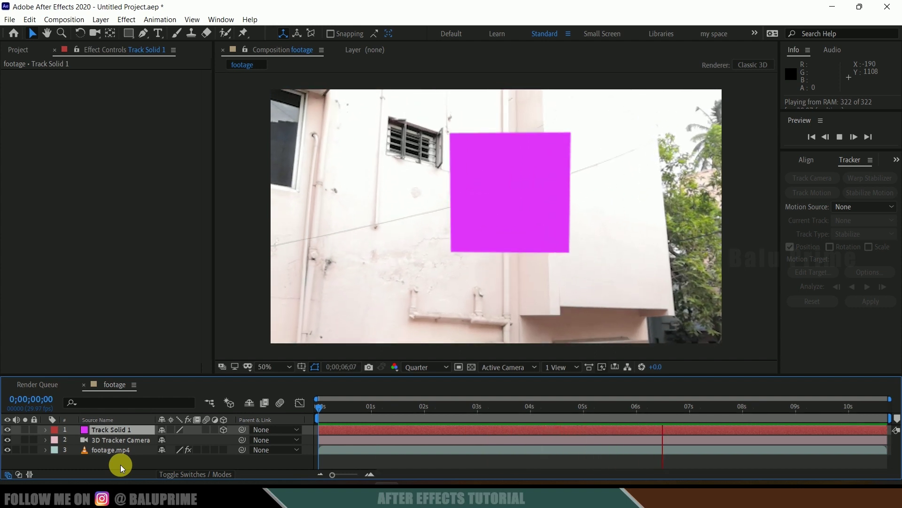
click(318, 407)
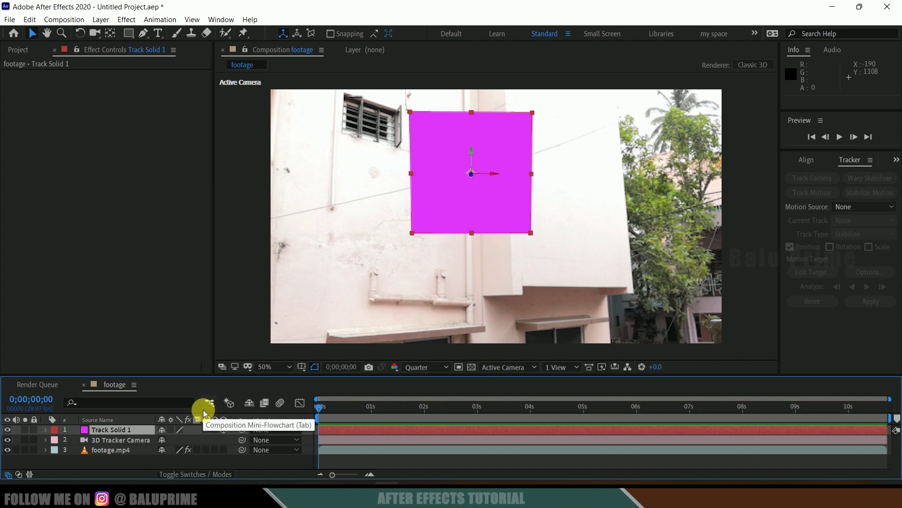
Step: Add a black composition-sized solid layer named element above Track Solid 1
click(101, 20)
mouse_move(174, 33)
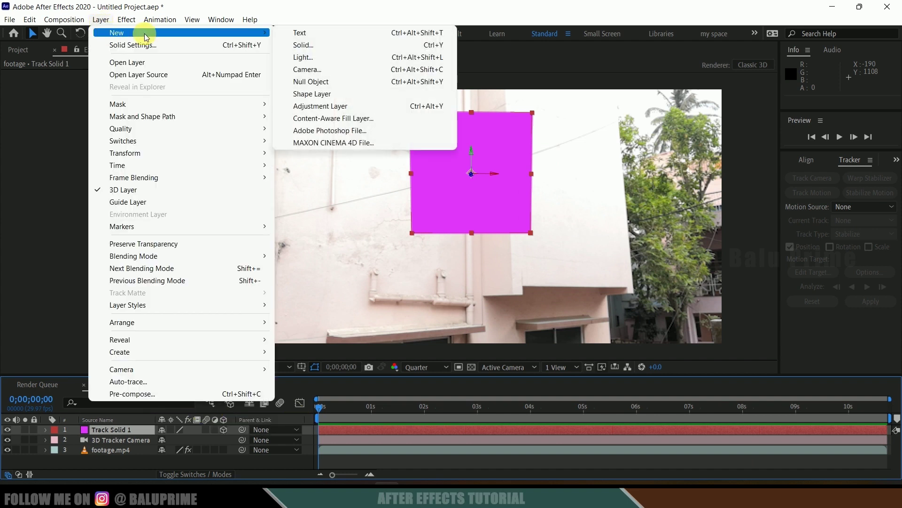
click(307, 46)
text(element)
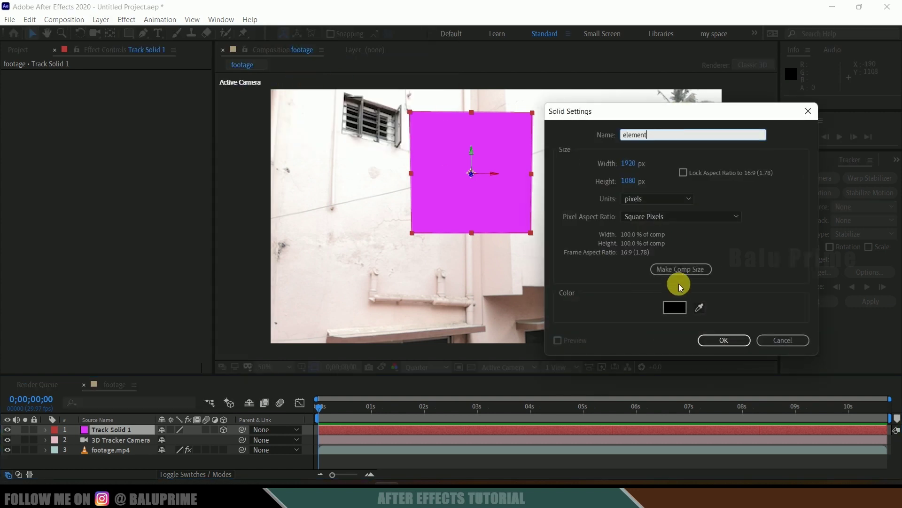
click(689, 271)
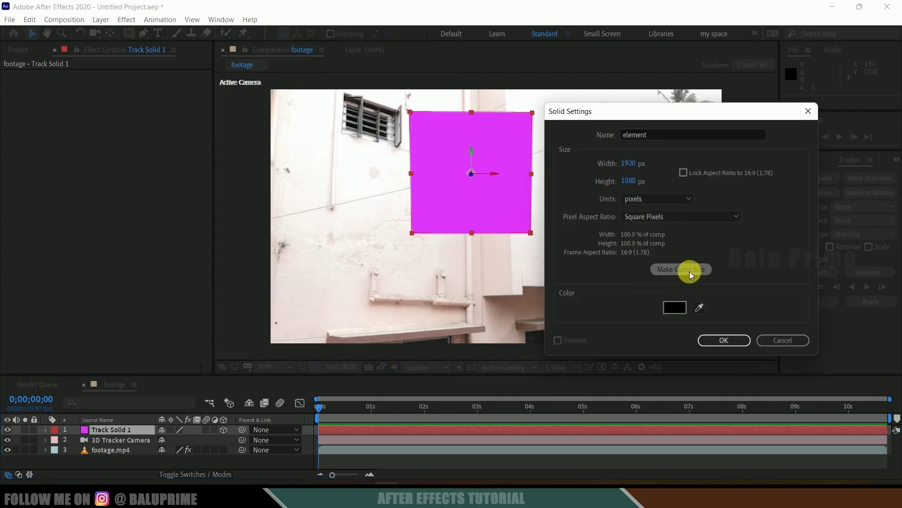
click(723, 340)
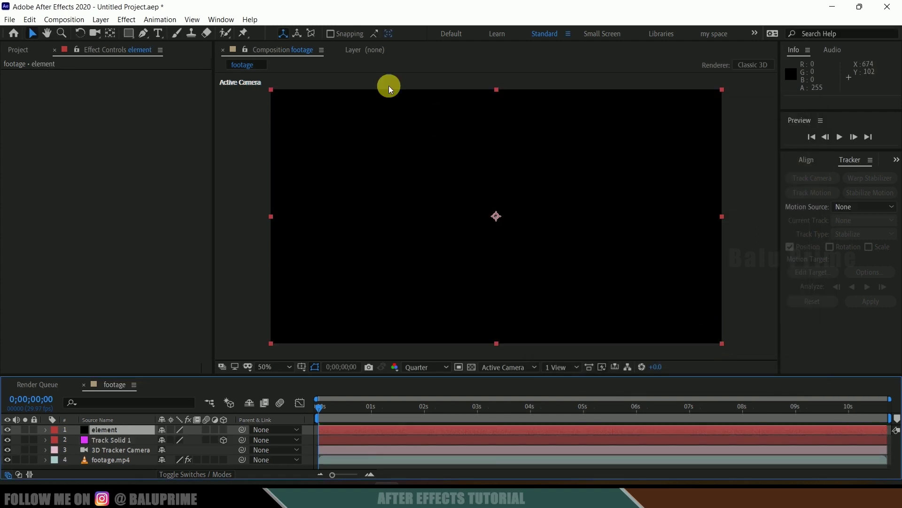
Step: Apply the Video Copilot Element effect to the element layer and open its Scene Setup
click(219, 19)
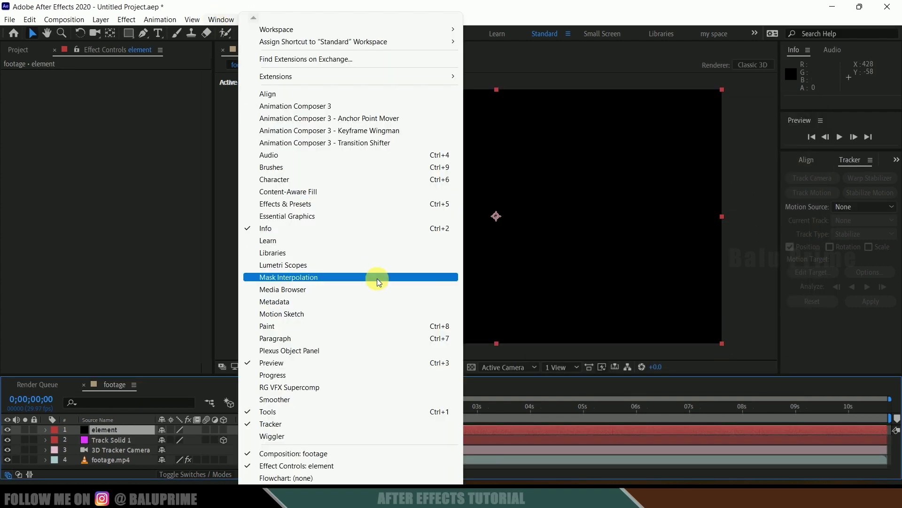
click(303, 204)
click(835, 175)
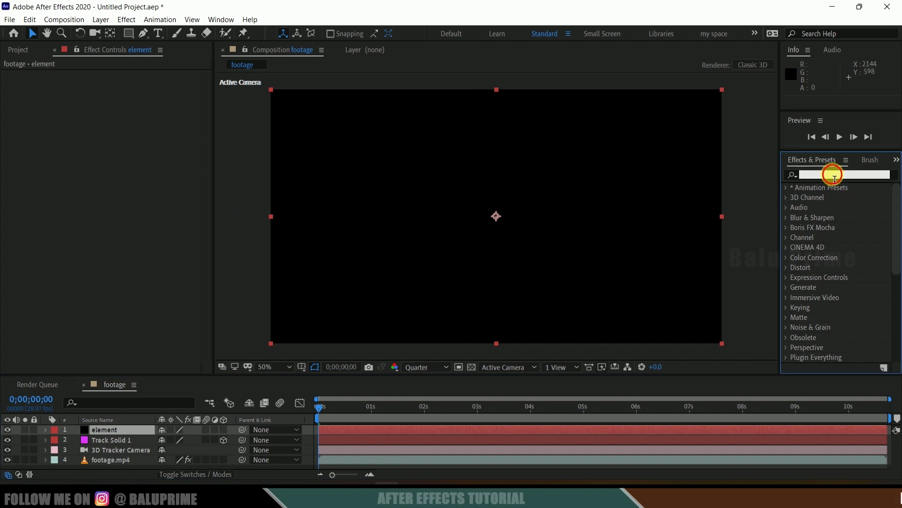
text(elemen)
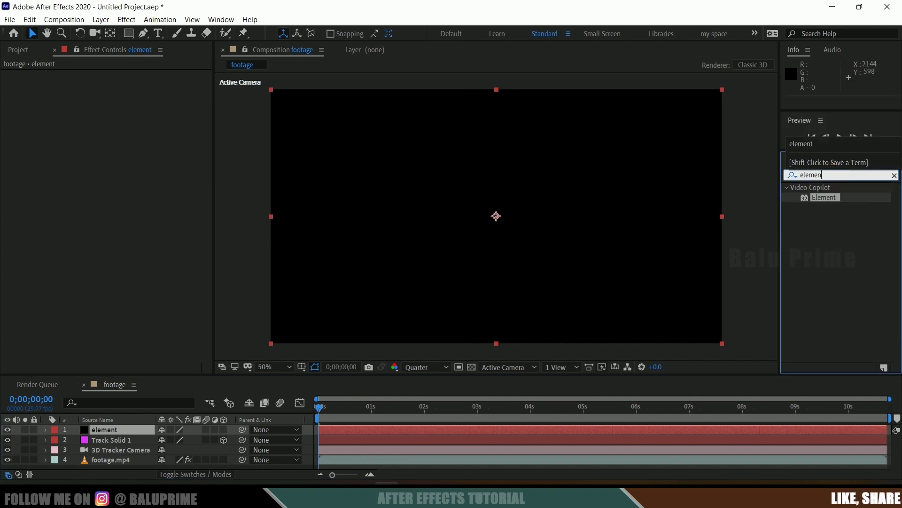
text(t)
drag(822, 196, 84, 295)
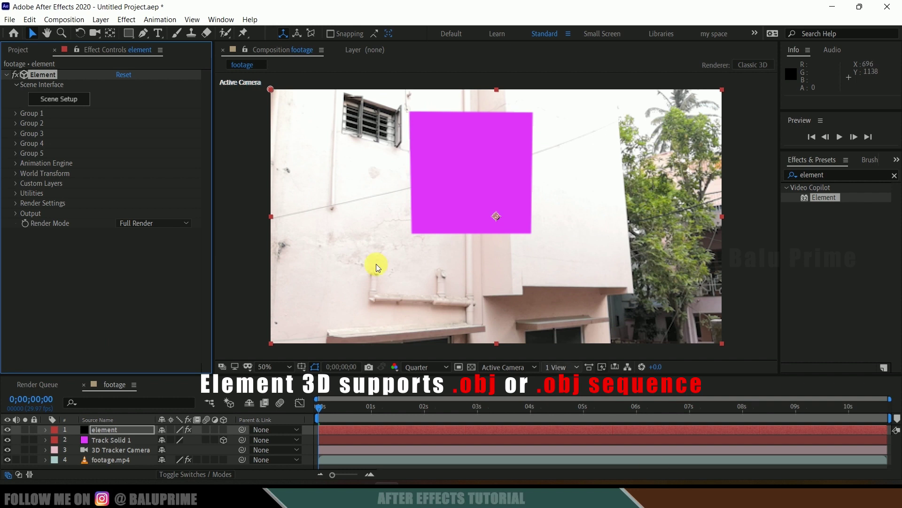
click(65, 102)
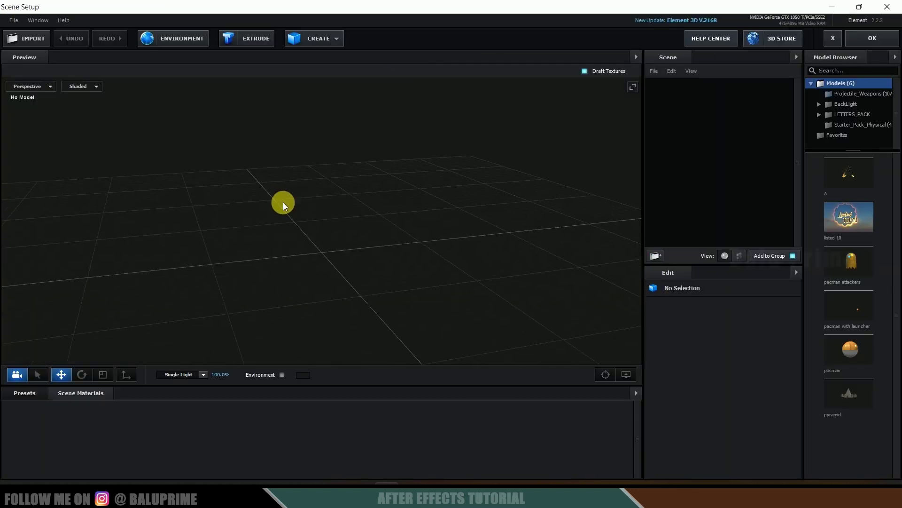
mouse_move(283, 202)
mouse_down()
mouse_move(271, 201)
mouse_move(298, 202)
mouse_up()
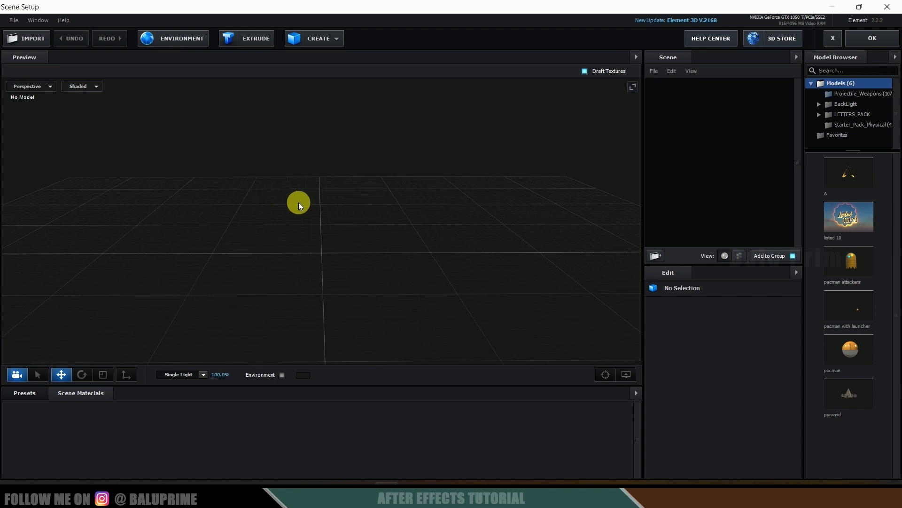
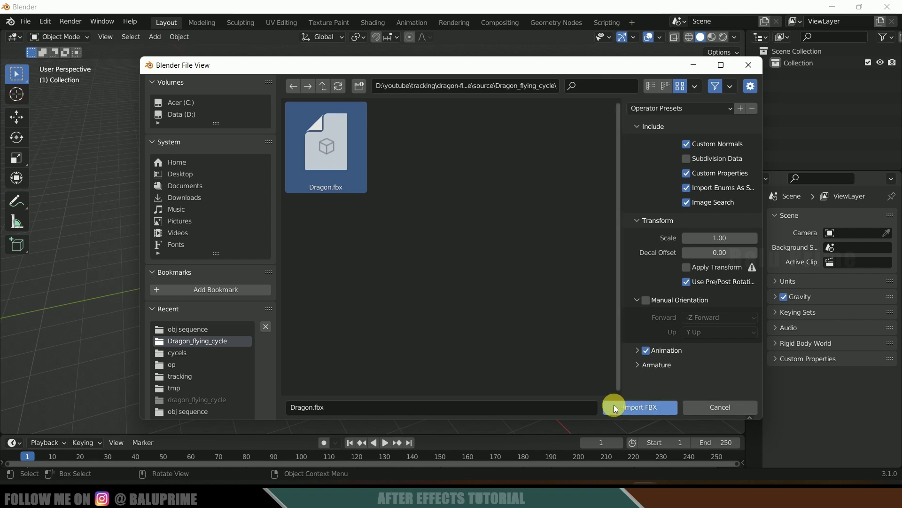
Step: Import Dragon.fbx into Blender and enlarge its armature to a scale of about 0.191 on all axes
click(635, 409)
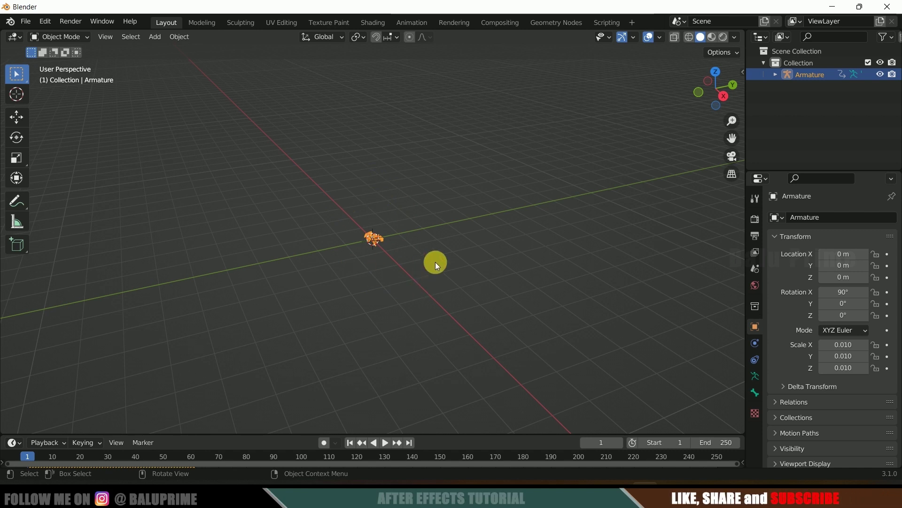
key(s)
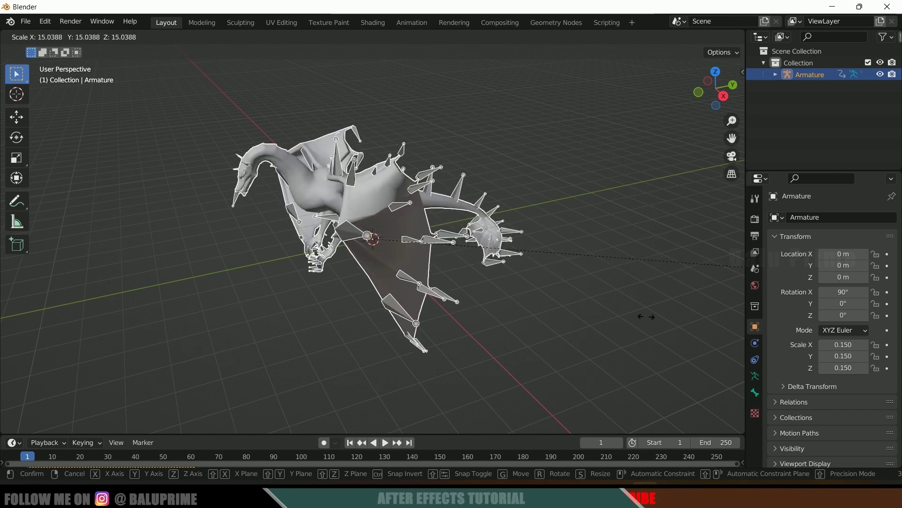
click(157, 317)
Step: Enlarge the timeline area and scrub the dragon's flying animation to frame 36 to review its motion
drag(261, 331, 511, 395)
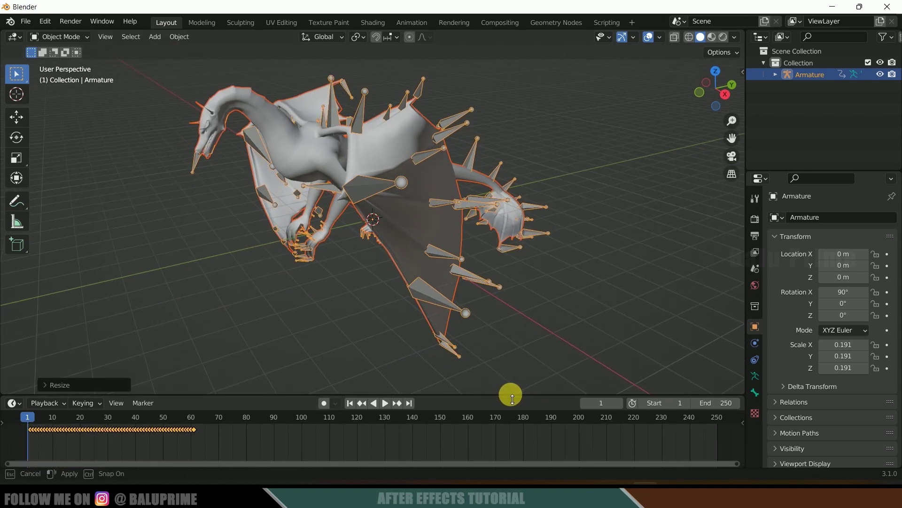
drag(28, 423, 123, 427)
key(space)
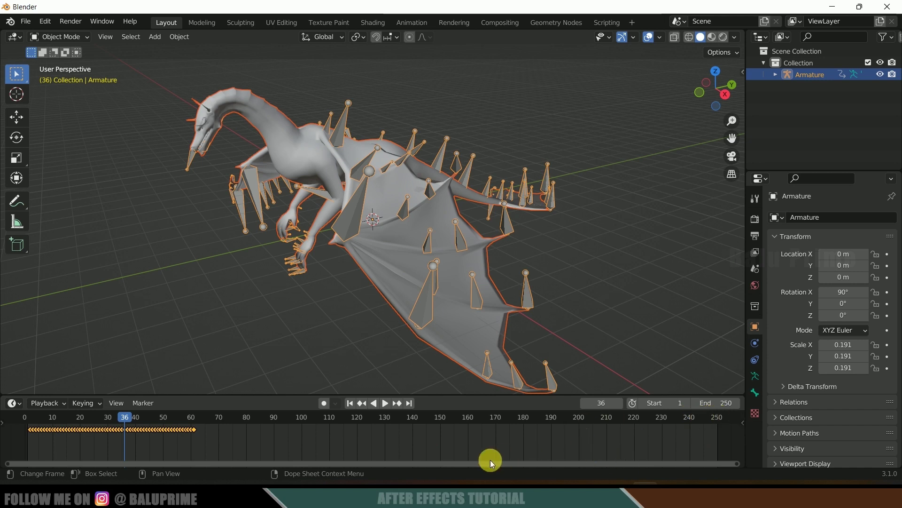
Step: Switch to After Effects, close the Element Scene Setup and check the length of the footage composition
click(395, 496)
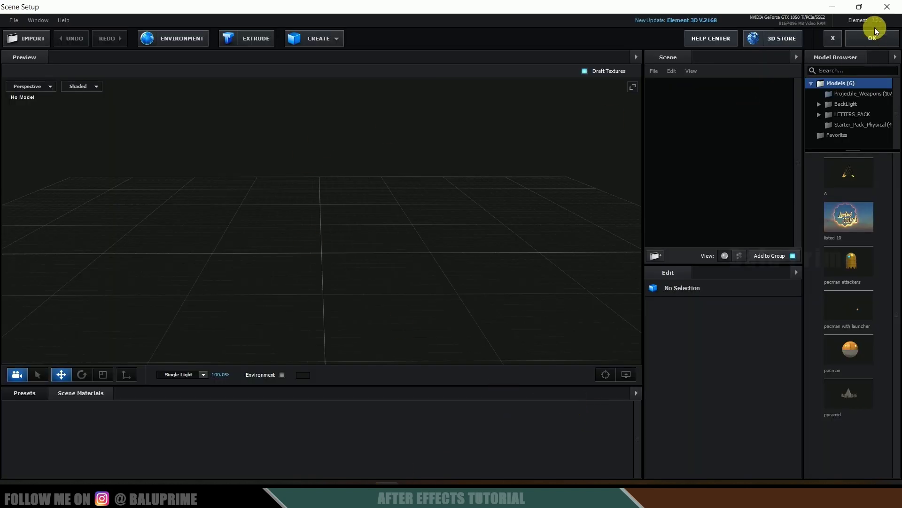
click(888, 7)
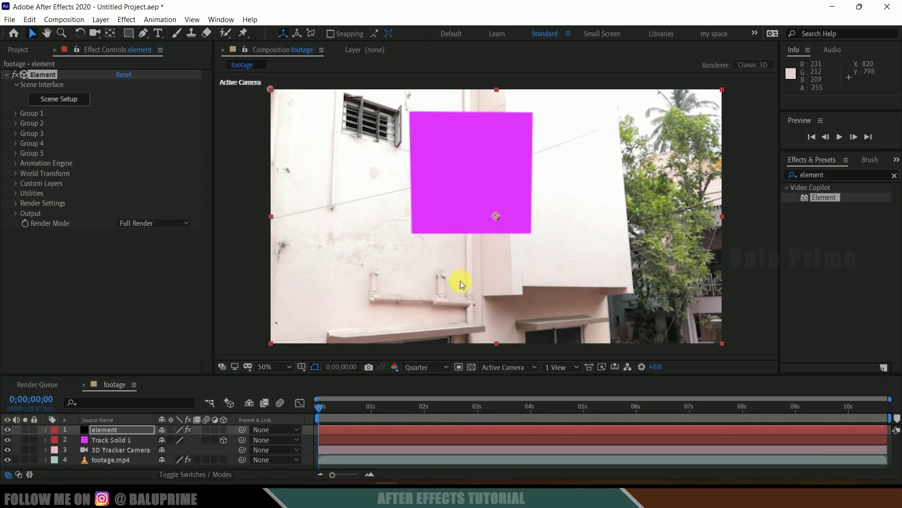
drag(738, 405, 899, 418)
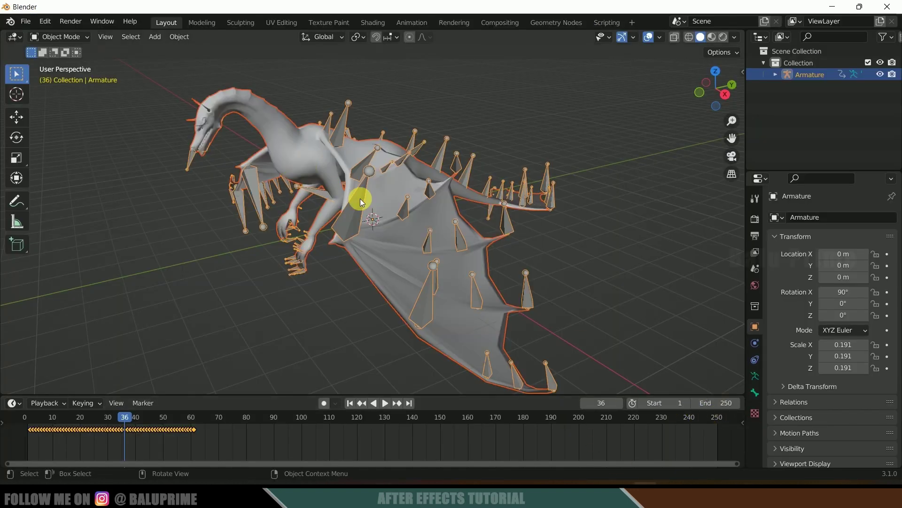
Step: Switch to Blender and set the scene's end frame to 320, with the timeline showing the full range
click(728, 403)
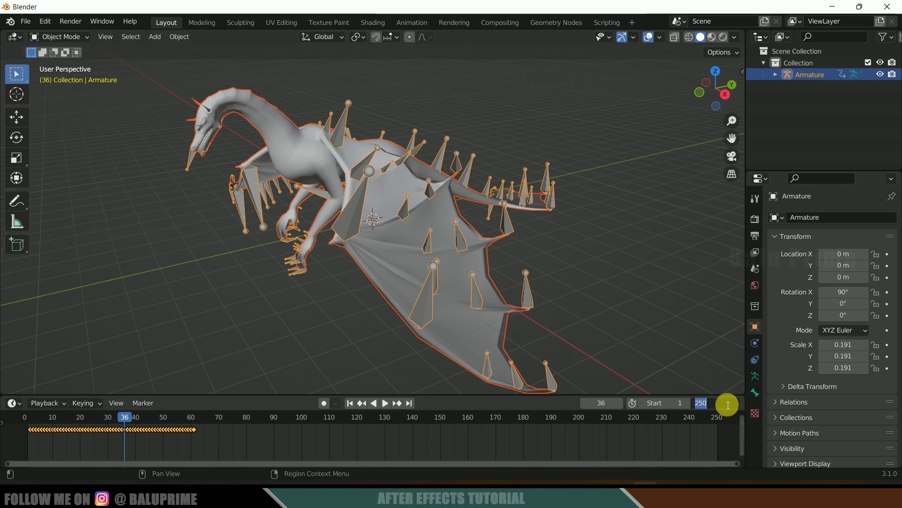
key(Return)
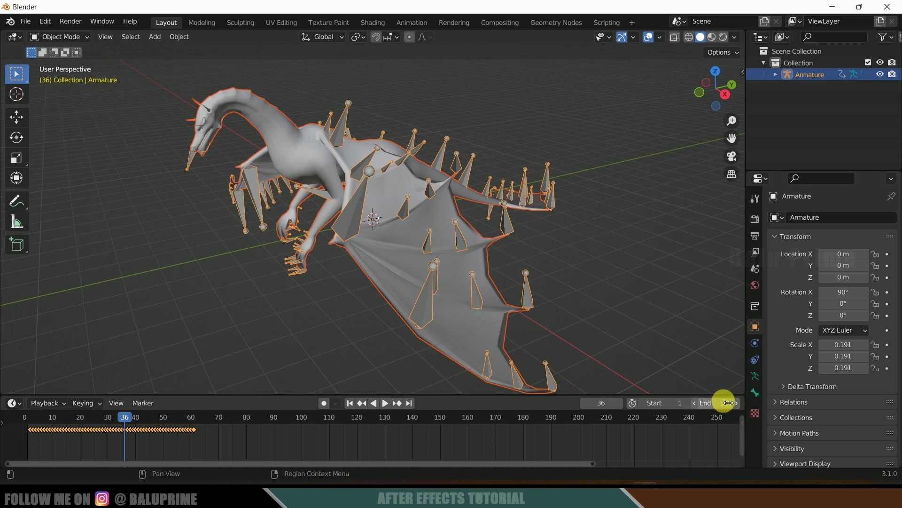
drag(591, 464, 738, 462)
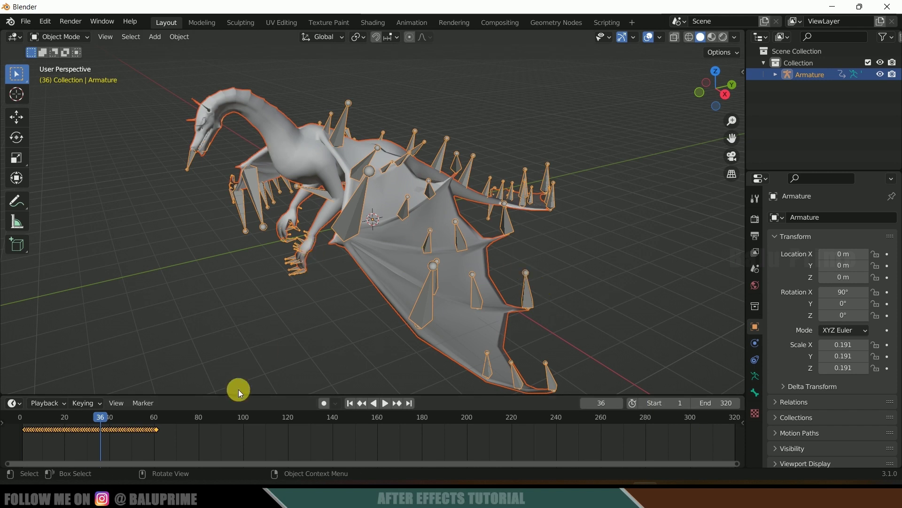
Step: Copy all of the dragon's flying-cycle keyframes and paste them at frame 62
drag(247, 445, 21, 414)
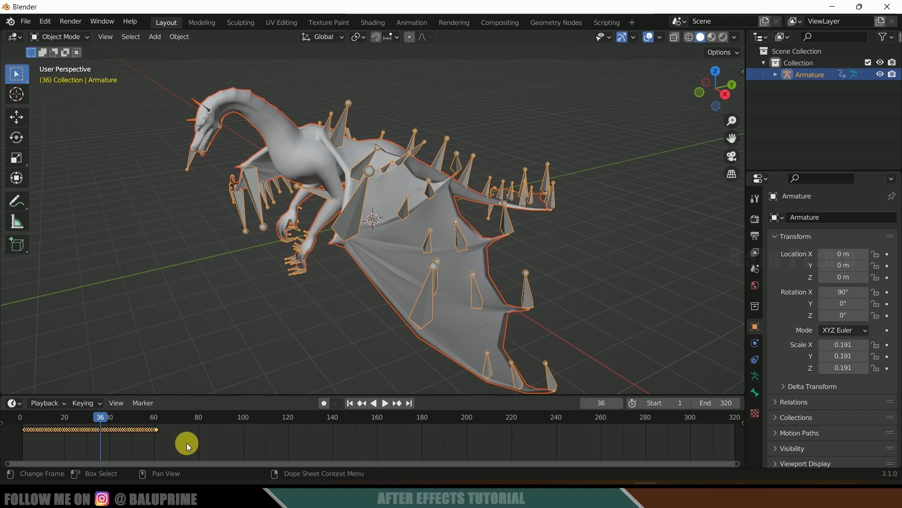
key(ctrl+c)
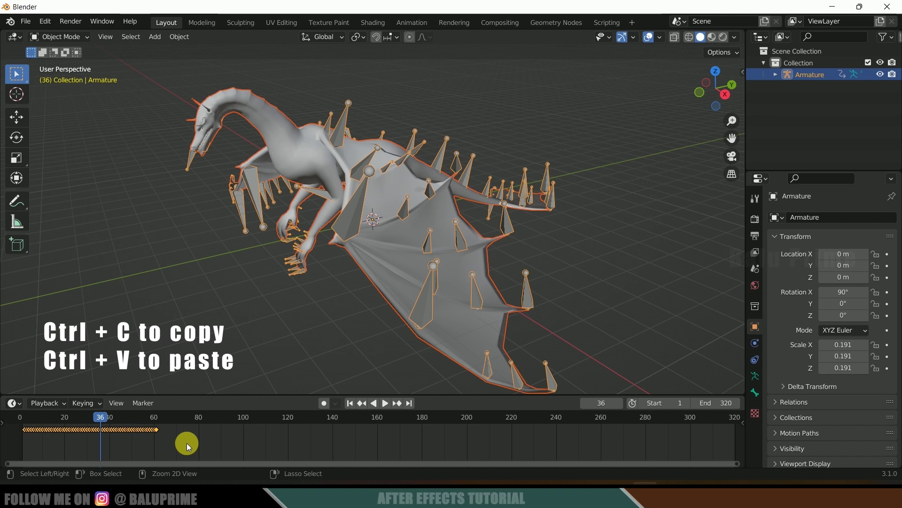
click(165, 418)
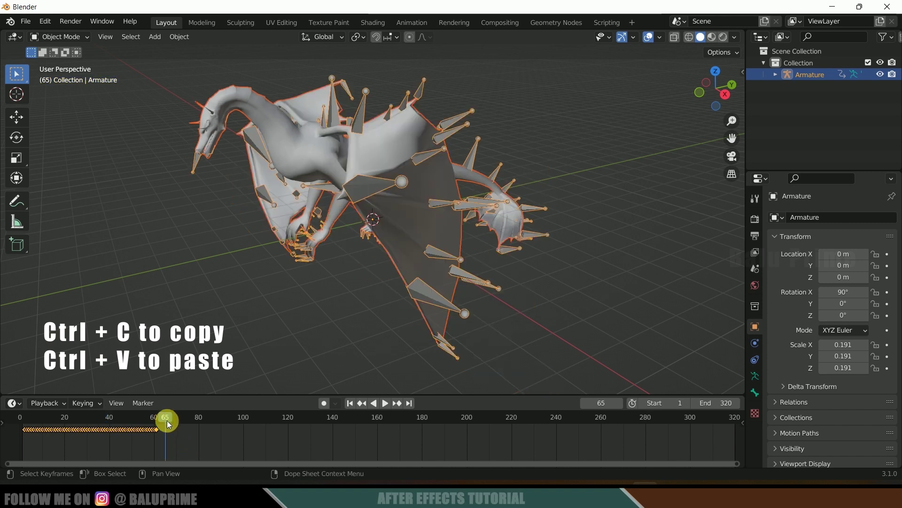
click(365, 402)
key(Right)
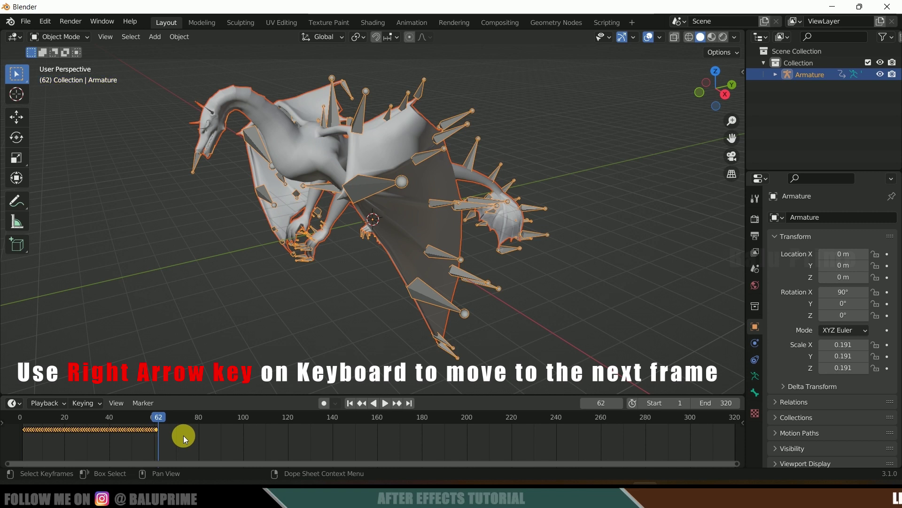
key(ctrl+v)
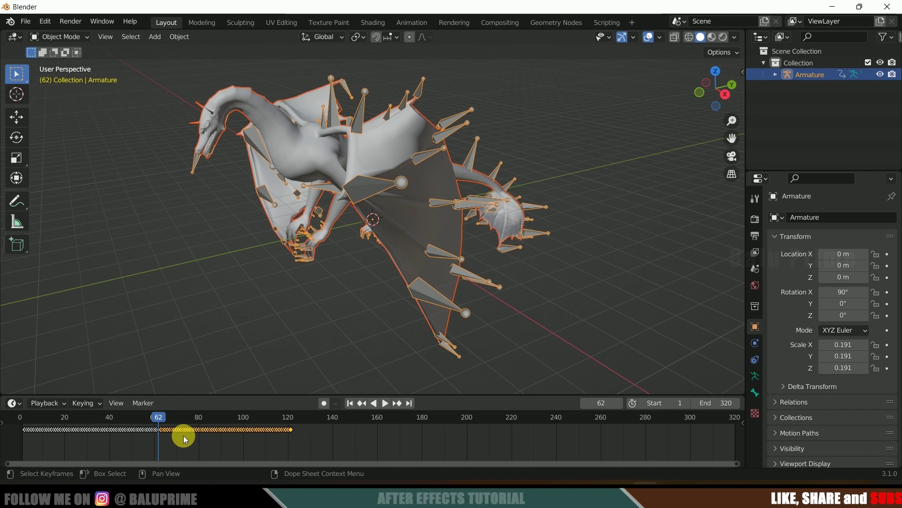
Step: Paste the flying-cycle keyframes again at frame 122, right after the second cycle
key(a)
click(310, 418)
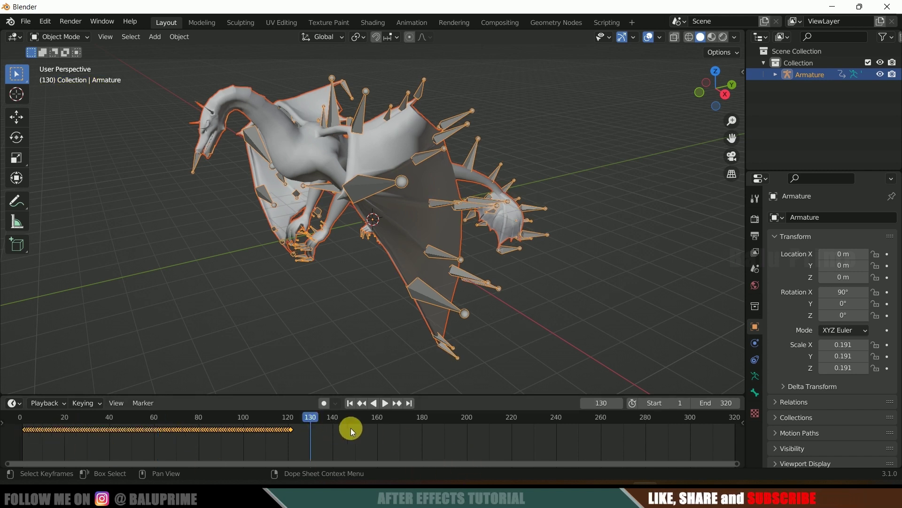
click(364, 403)
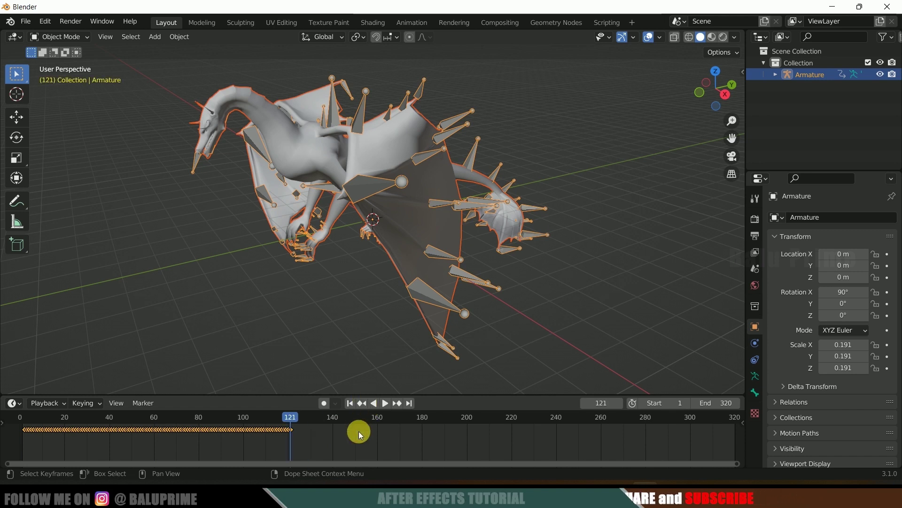
key(ctrl+v)
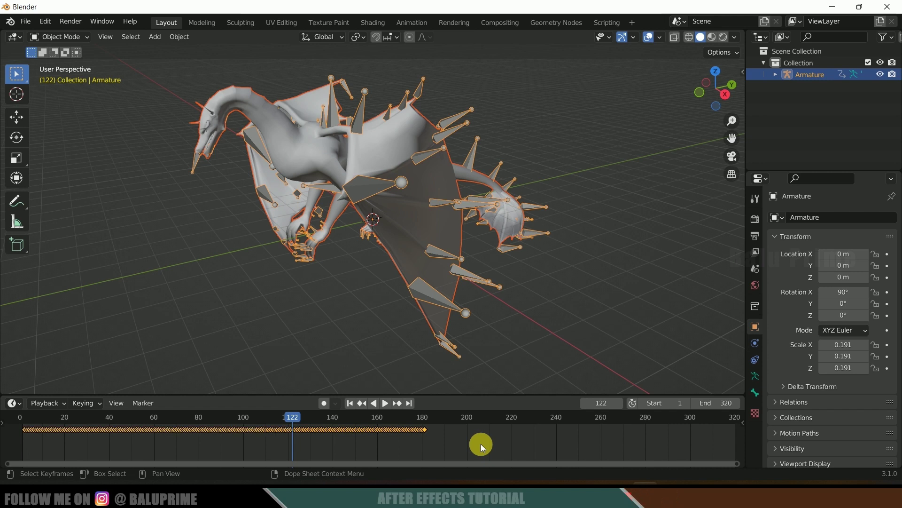
Step: Copy the whole extended run of keyframes and paste it at frame 182 to fill the rest of the timeline
key(ctrl)
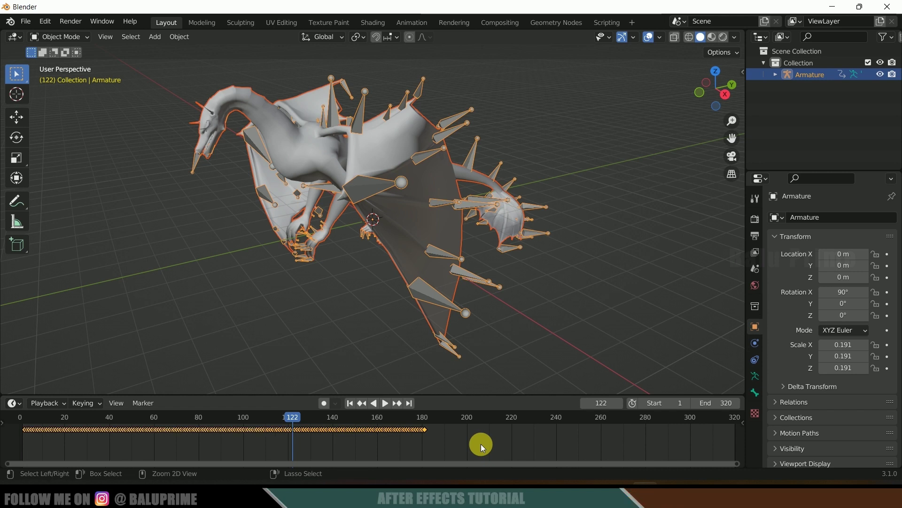
click(438, 422)
key(space)
click(368, 405)
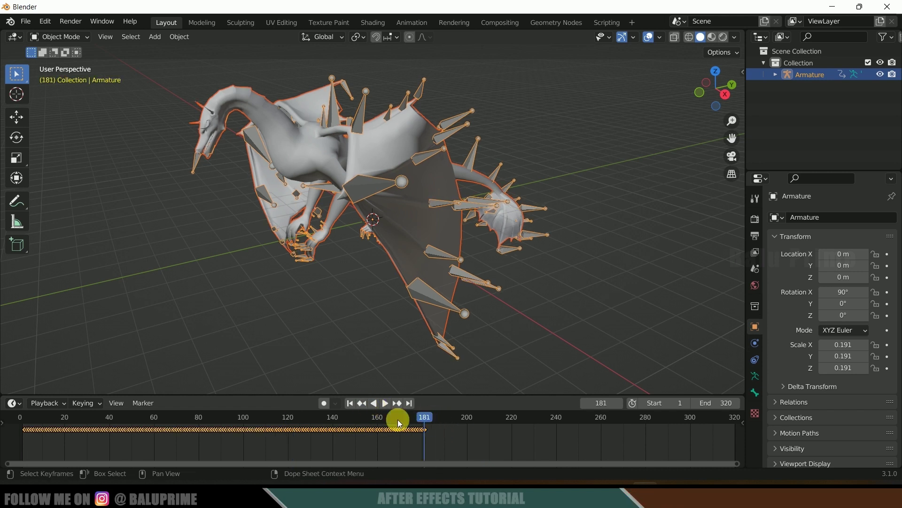
key(Right)
key(ctrl)
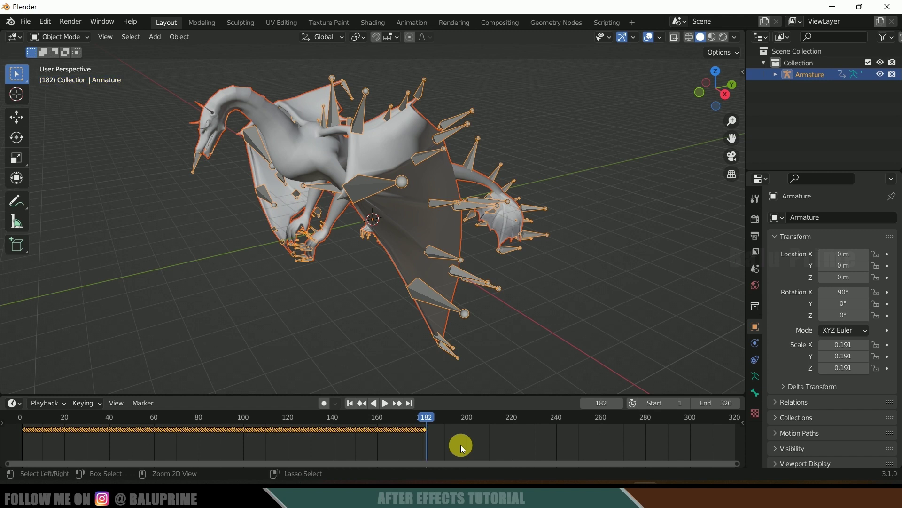
key(ctrl+v)
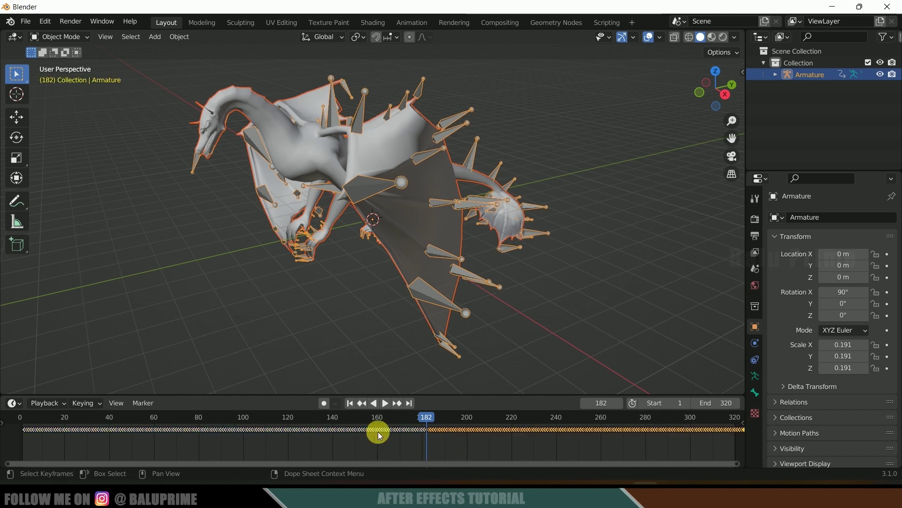
Step: Scrub and play the extended animation up to frame 320 to check the repeated flying cycles
drag(423, 417, 721, 436)
key(space)
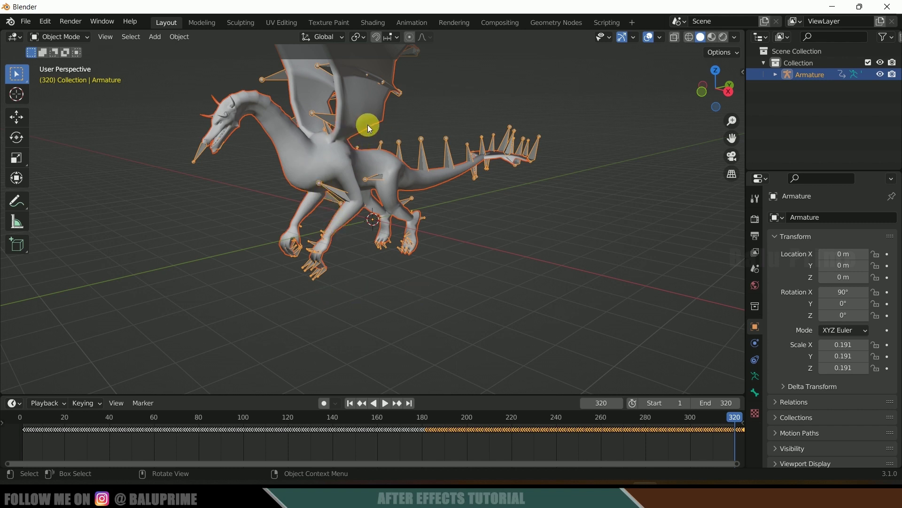
Step: Set up a Wavefront OBJ export into the obj sequence folder with Export Animation enabled for frames 1 to 320, without executing it
click(179, 236)
click(27, 25)
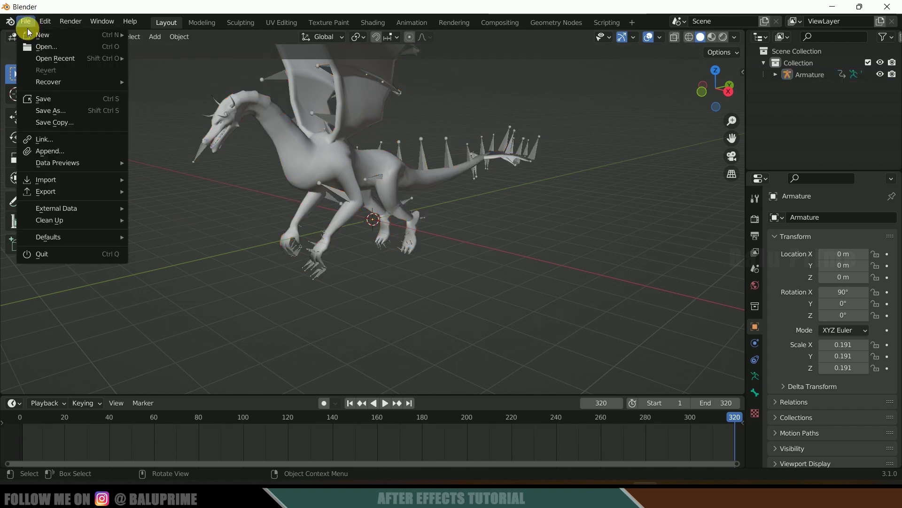
mouse_move(67, 190)
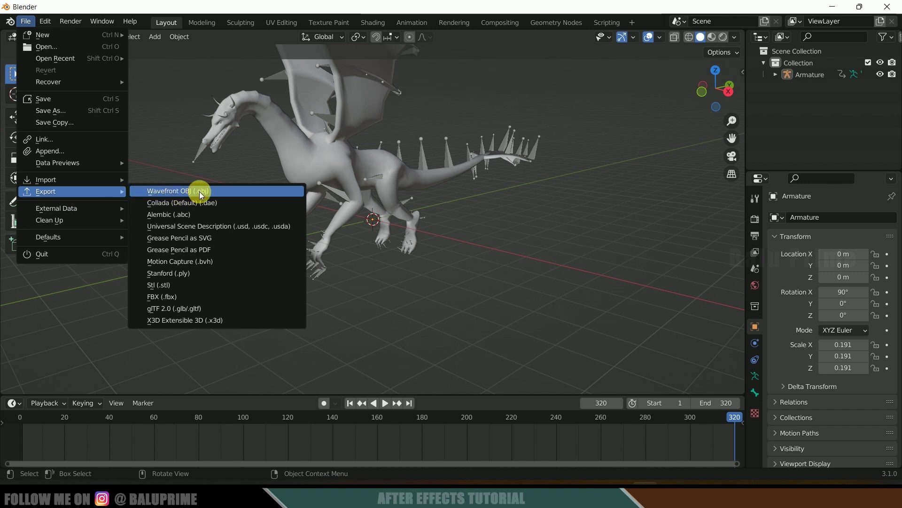
click(179, 190)
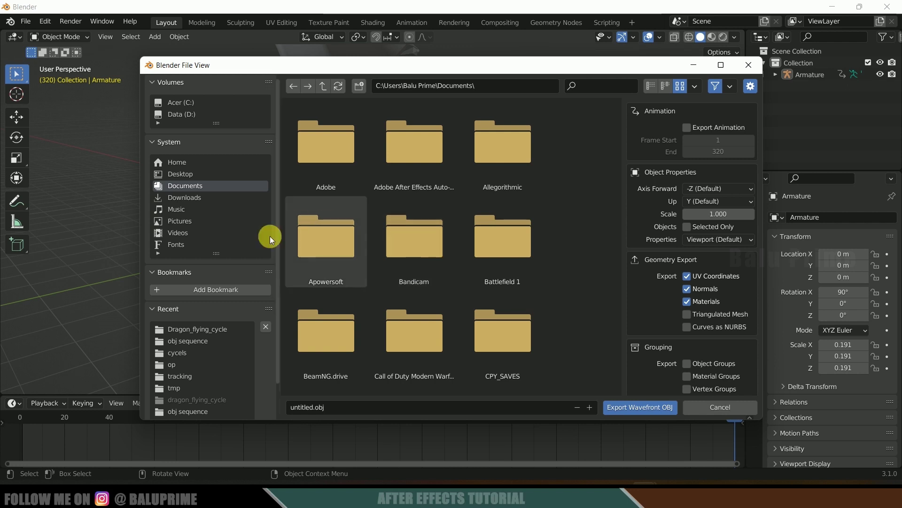
click(196, 339)
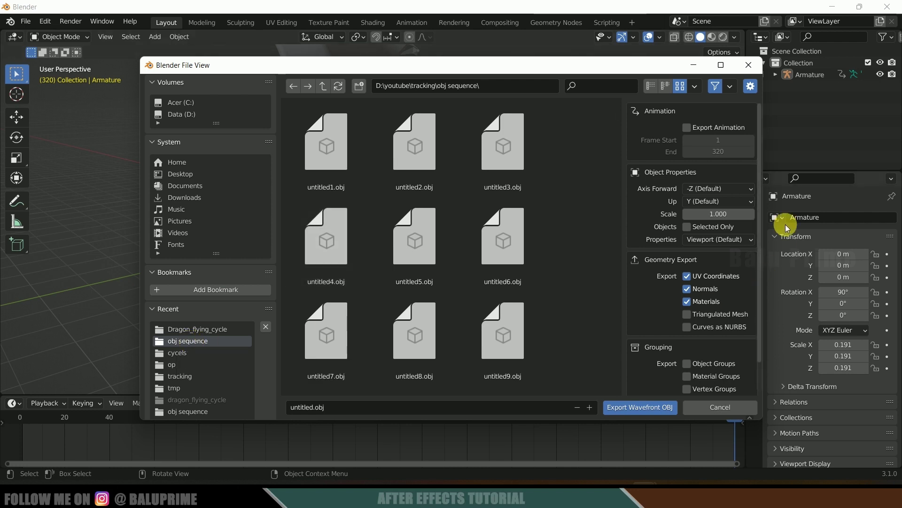
click(687, 127)
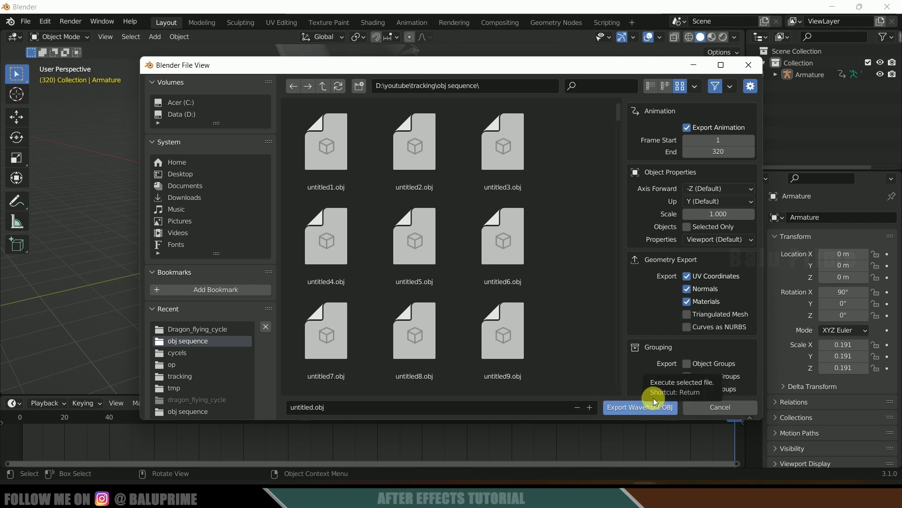
scroll(363, 171, down, 10)
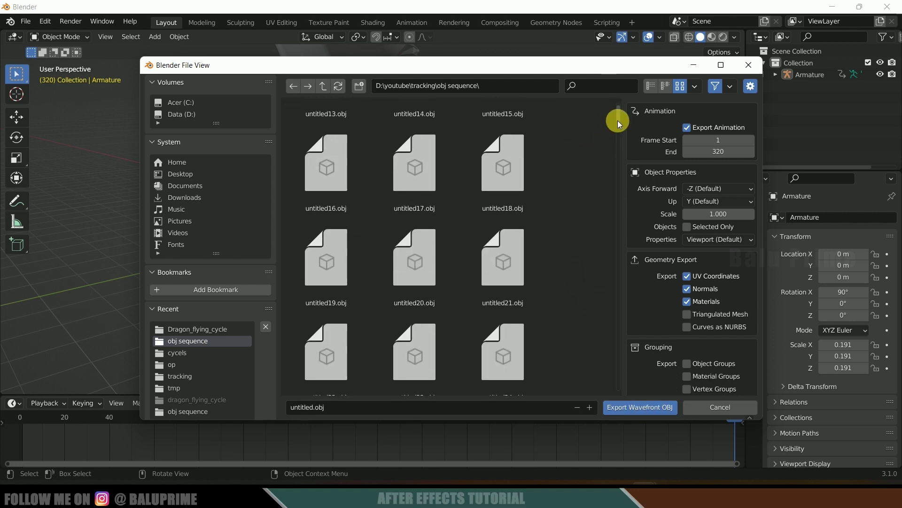
drag(618, 118, 571, 208)
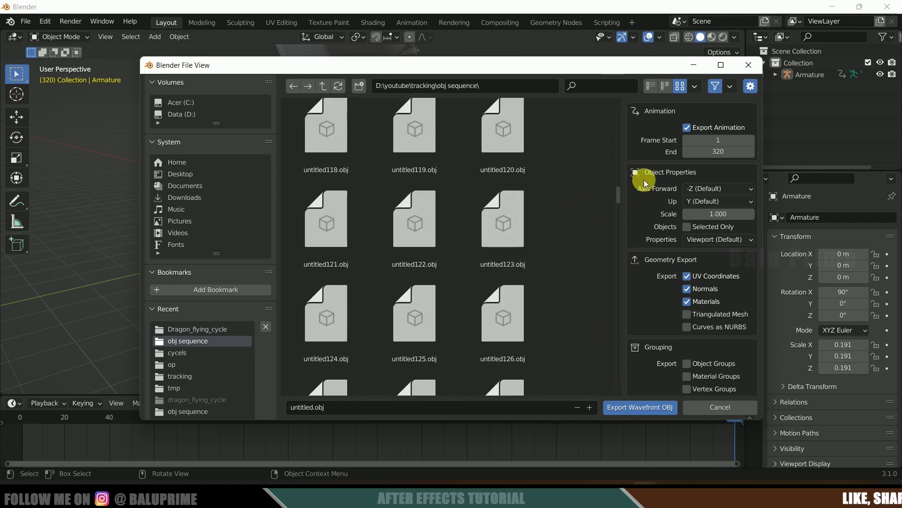
click(752, 60)
Step: Close Blender without saving and open the Element layer's Scene Setup in After Effects
click(898, 6)
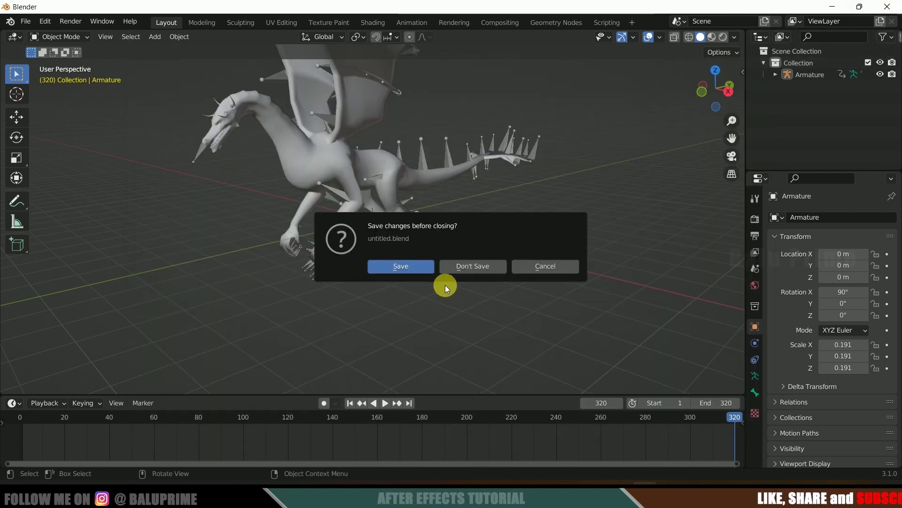
click(463, 268)
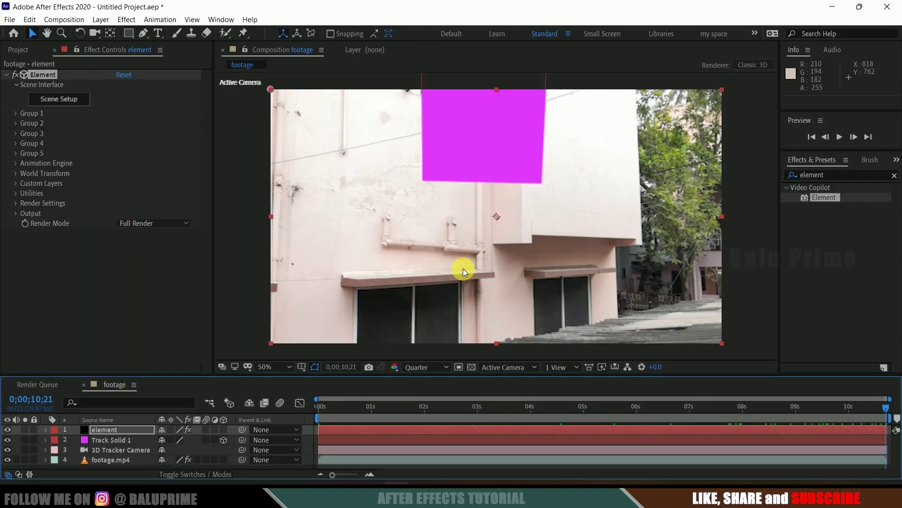
click(64, 104)
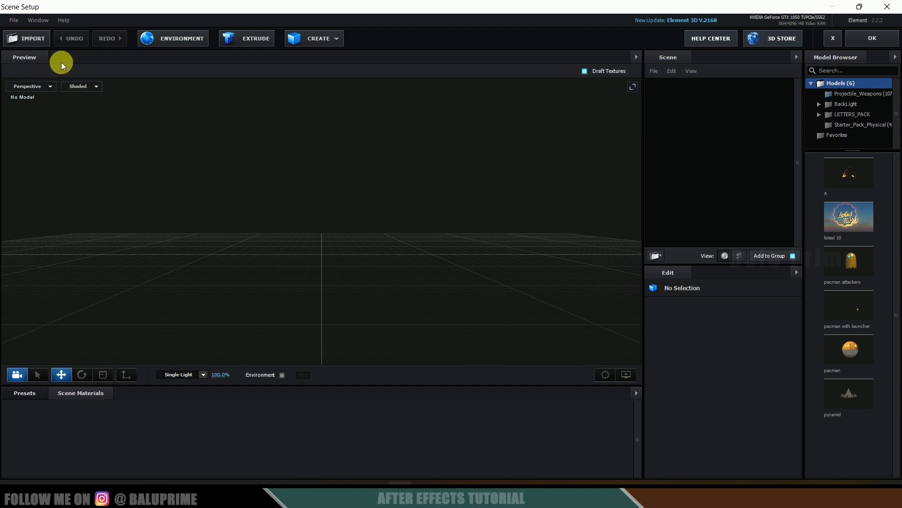
Step: Import the 3D sequence starting at untitled1.obj from the obj sequence folder, with Force Alignment set to Bottom
click(14, 20)
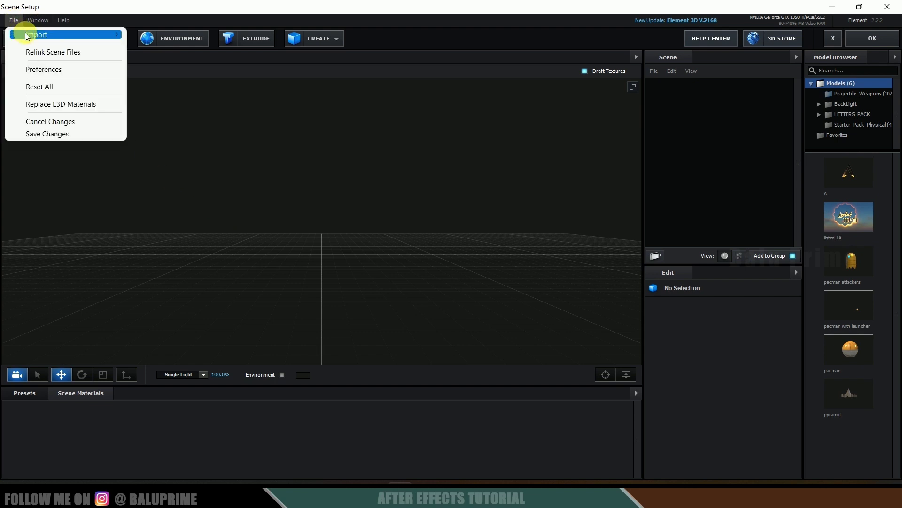
mouse_move(114, 34)
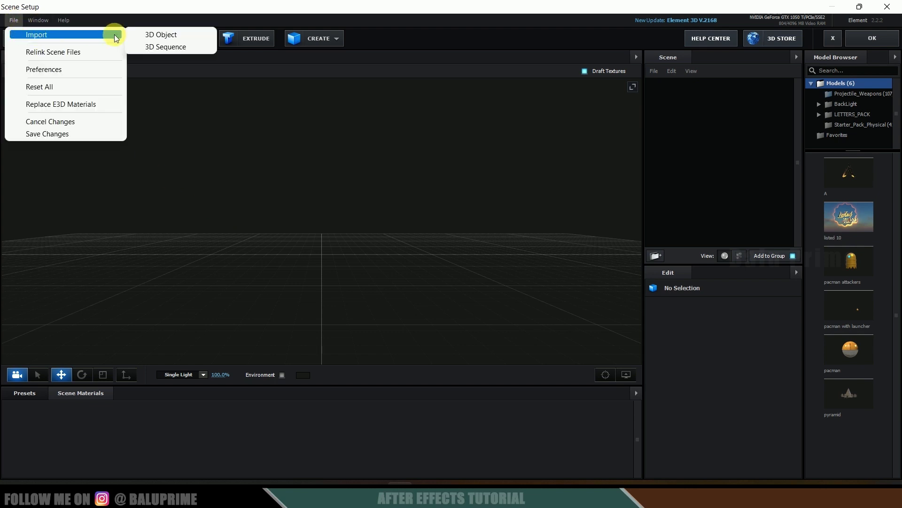
click(173, 46)
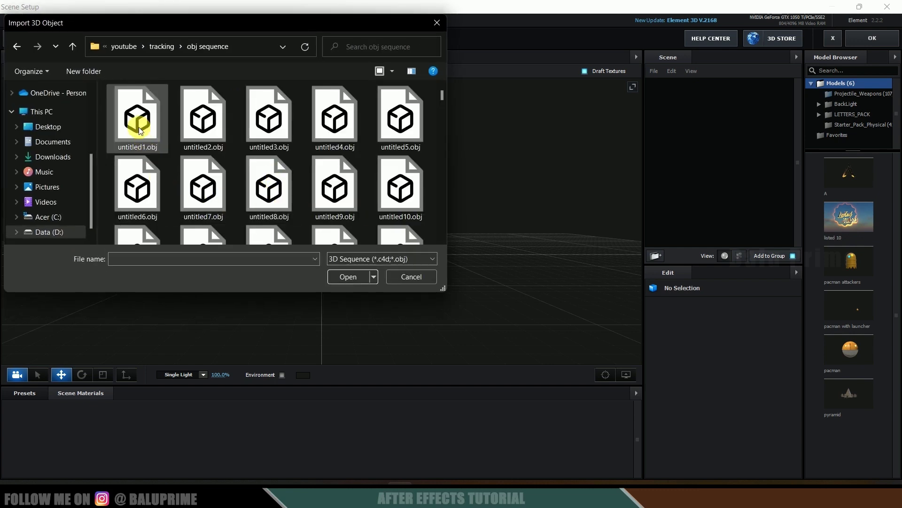
click(134, 120)
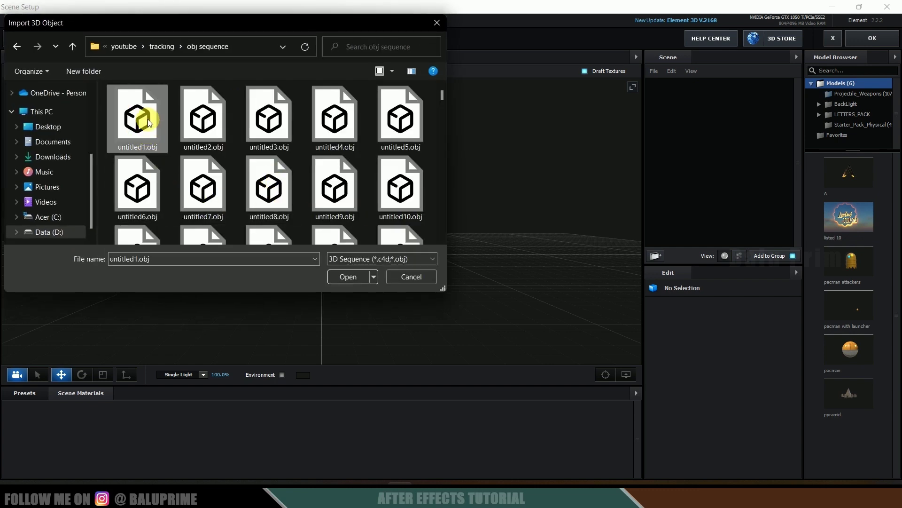
click(342, 276)
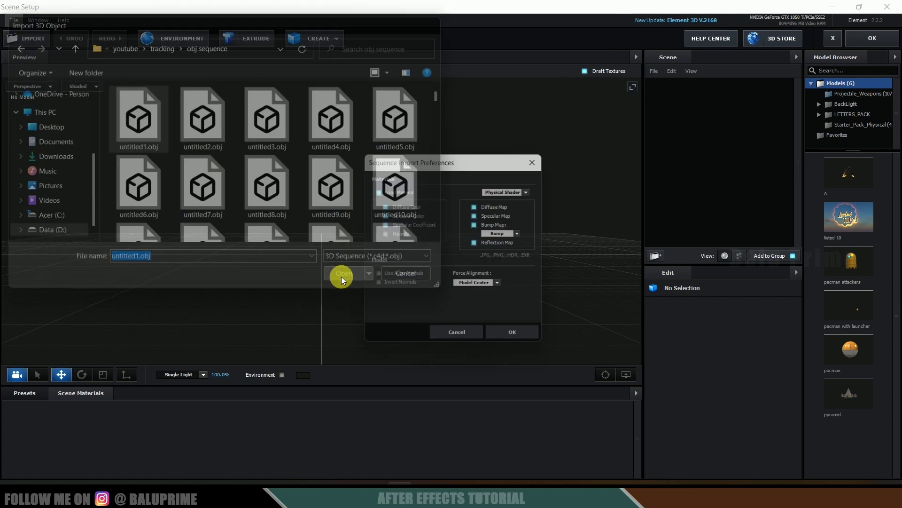
click(455, 285)
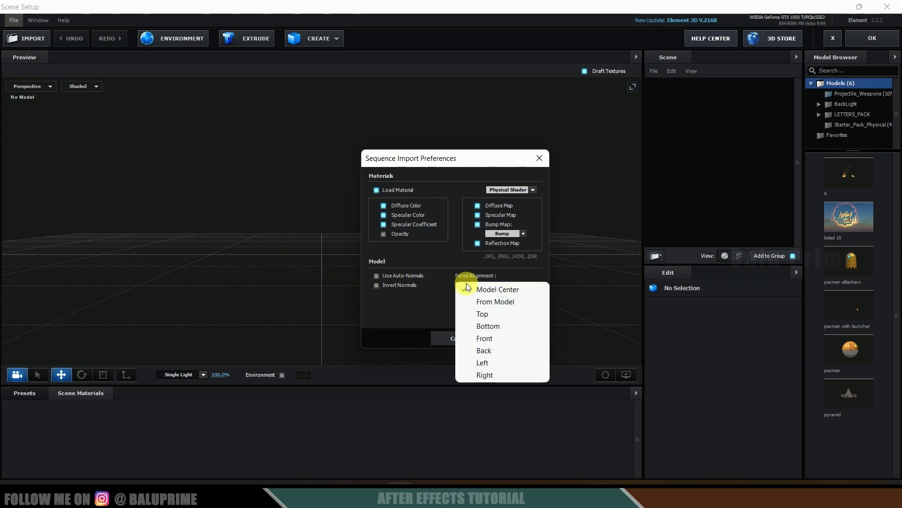
click(489, 326)
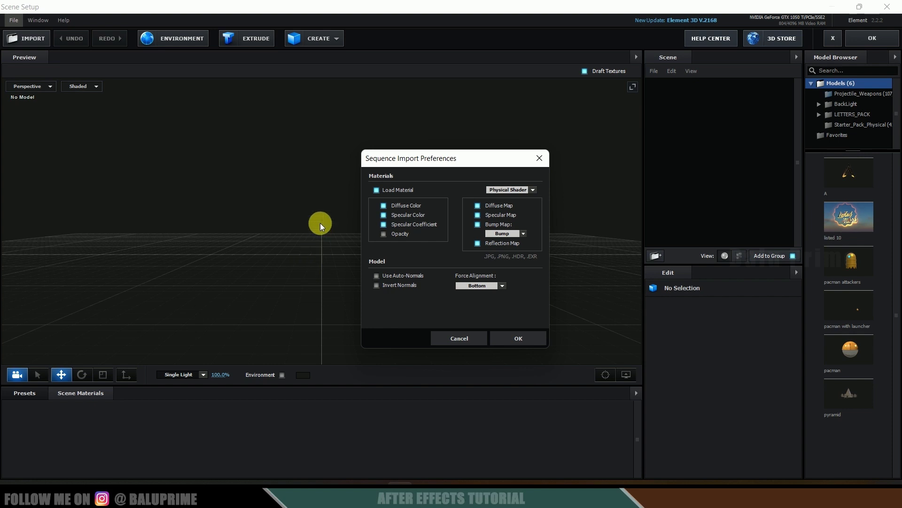
click(531, 339)
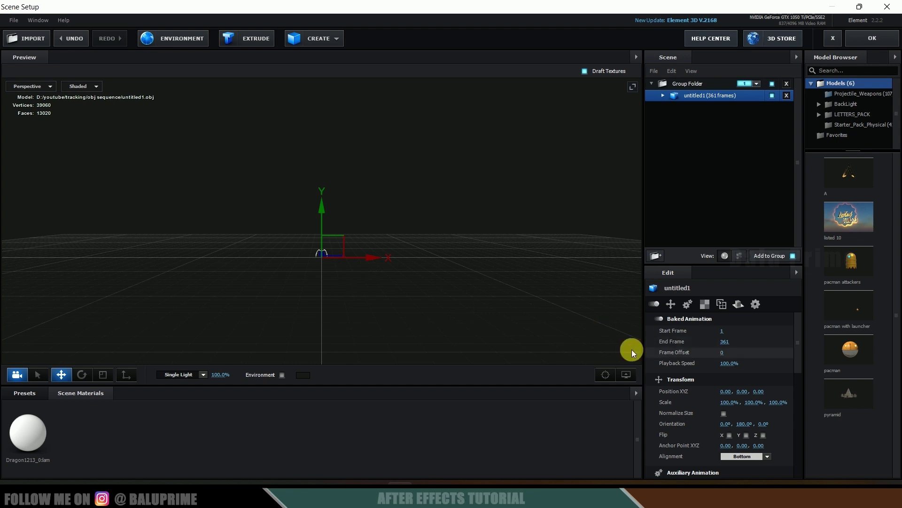
Step: Turn on Normalize Size for the imported dragon sequence and view the model at an angle
scroll(676, 377, down, 2)
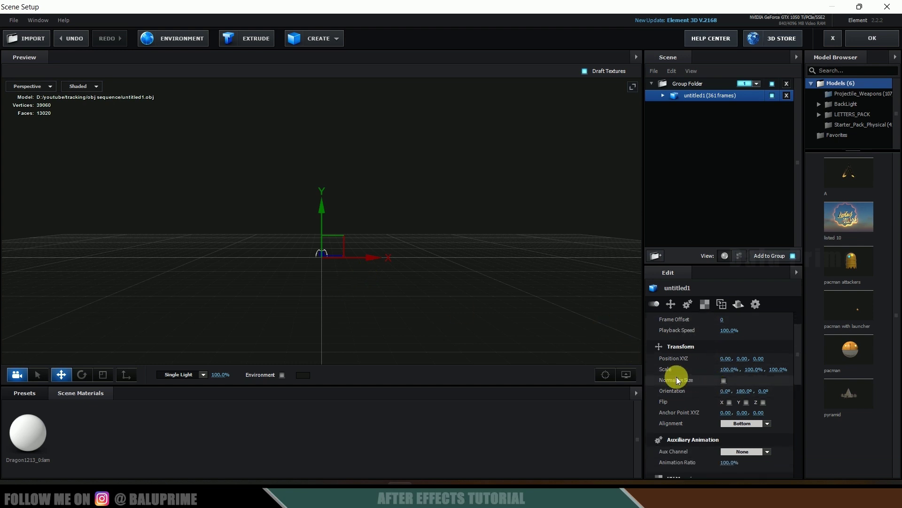
click(724, 380)
drag(520, 227, 613, 263)
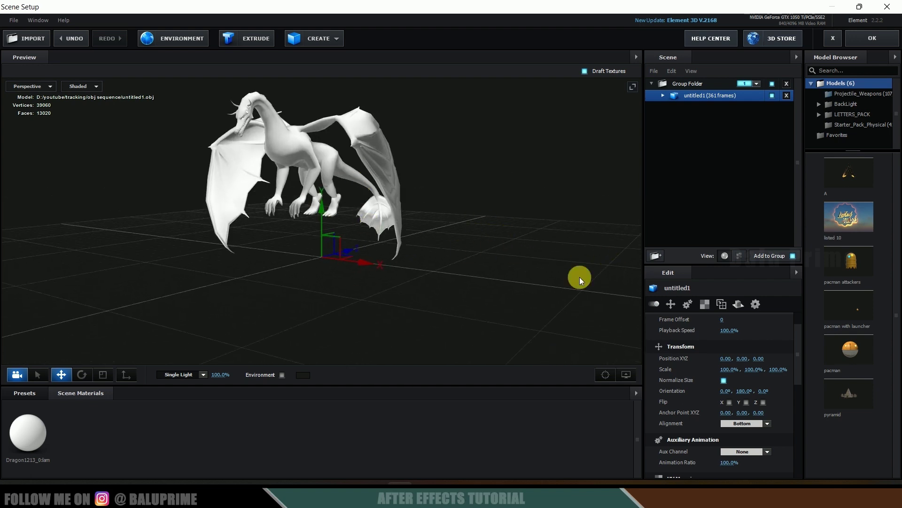
Step: Scrub the sequence's Frame Offset to preview the baked flying animation, and reset it to 0
scroll(731, 373, up, 2)
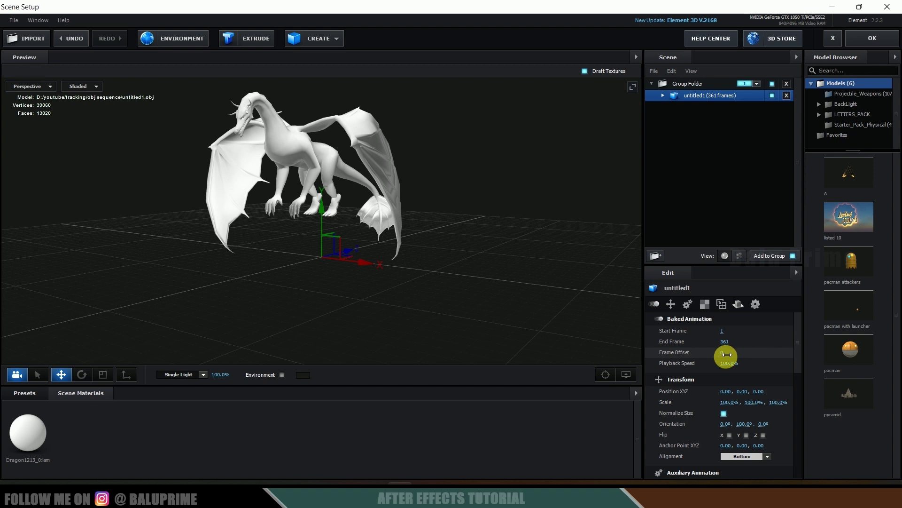
drag(727, 354, 755, 357)
click(728, 356)
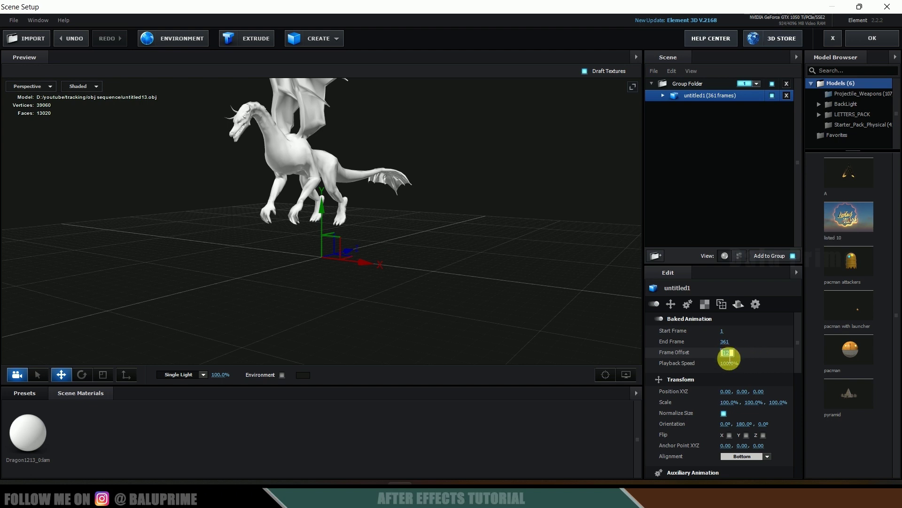
text(0)
key(Return)
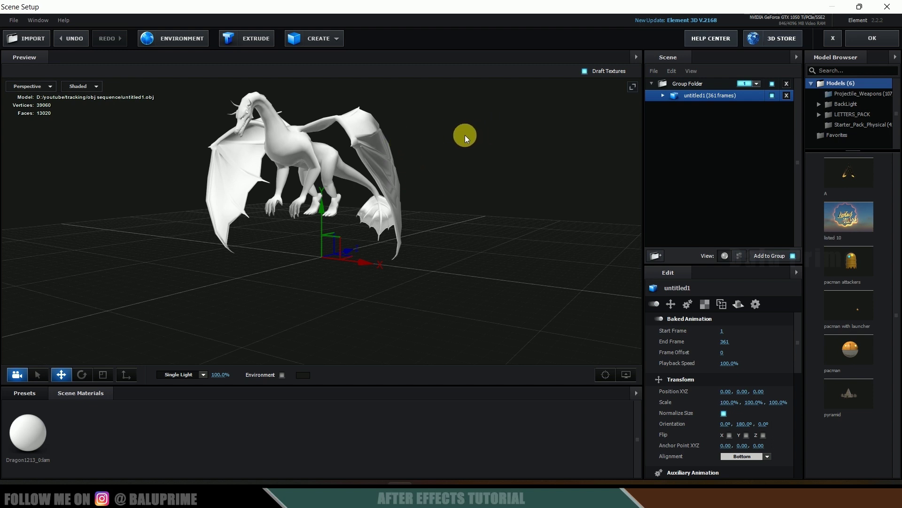
Step: Load 1211_dragon_texture_2.jpg as the diffuse texture of the dragon's Dragon1213_0:lambert2 material
click(664, 97)
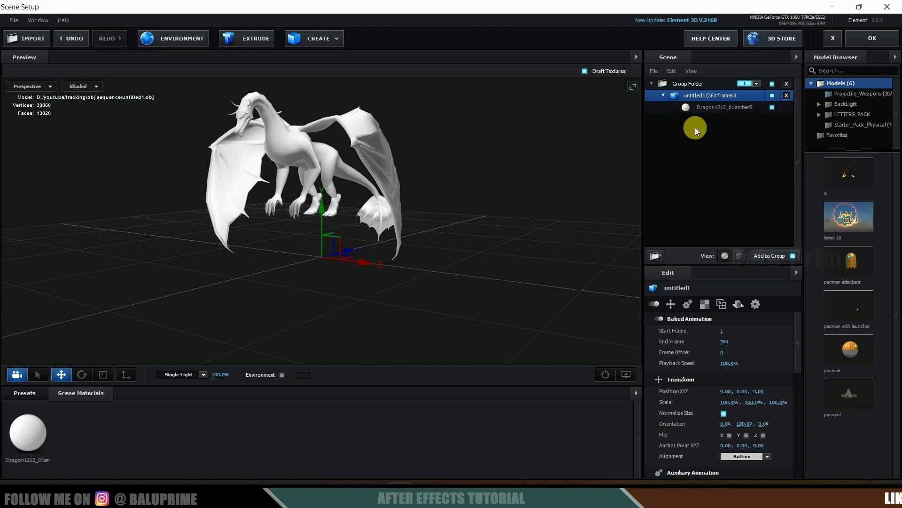
click(718, 106)
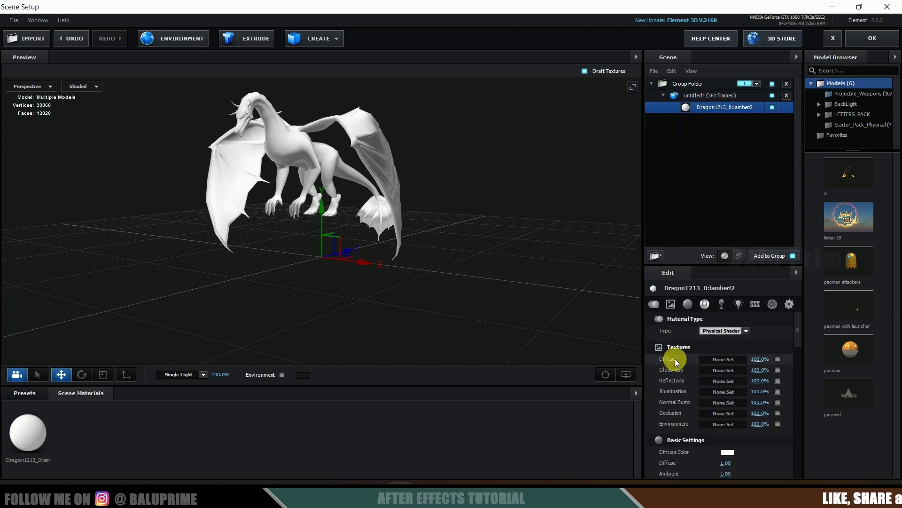
click(727, 360)
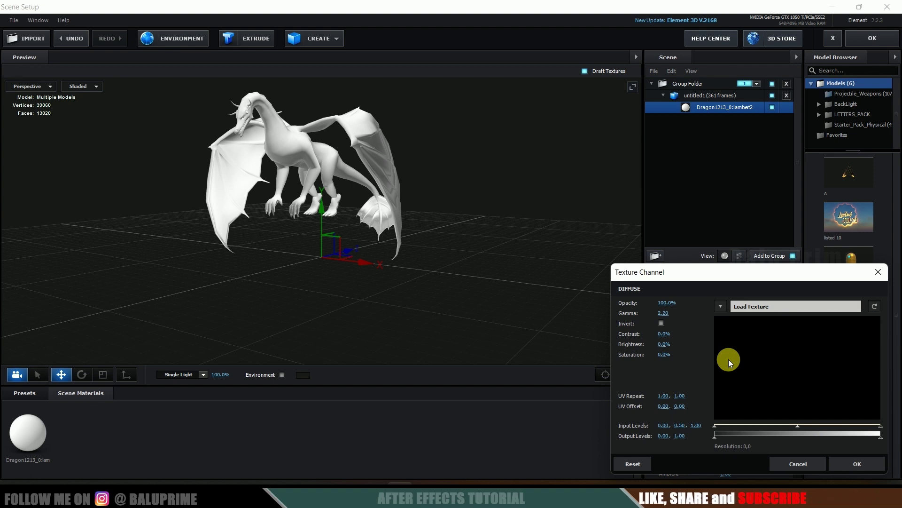
click(775, 322)
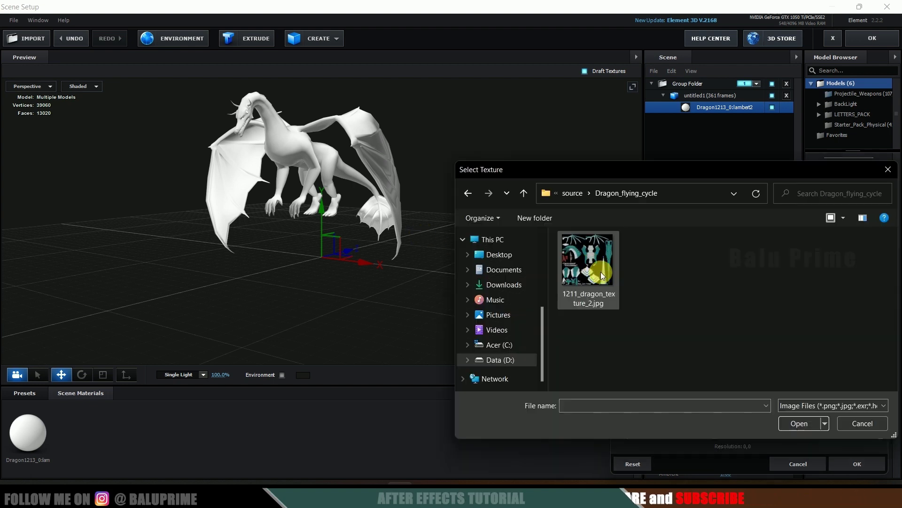
click(605, 295)
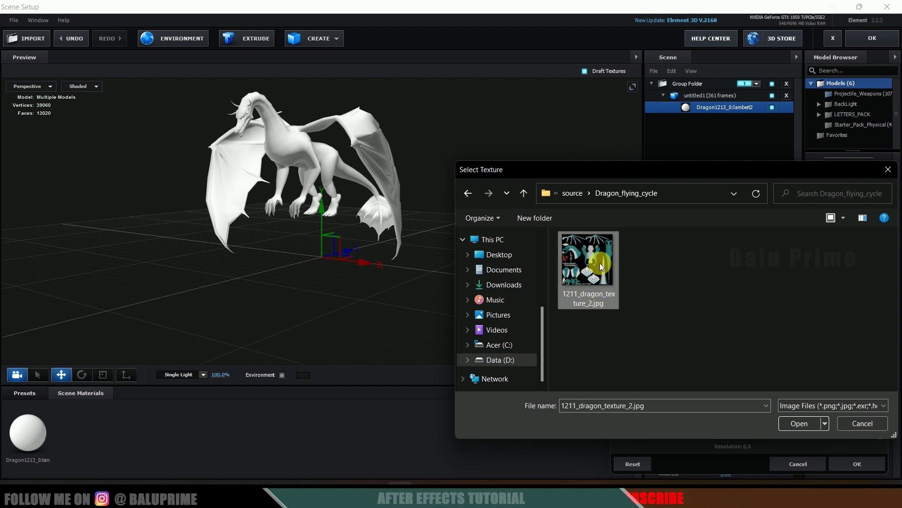
click(801, 423)
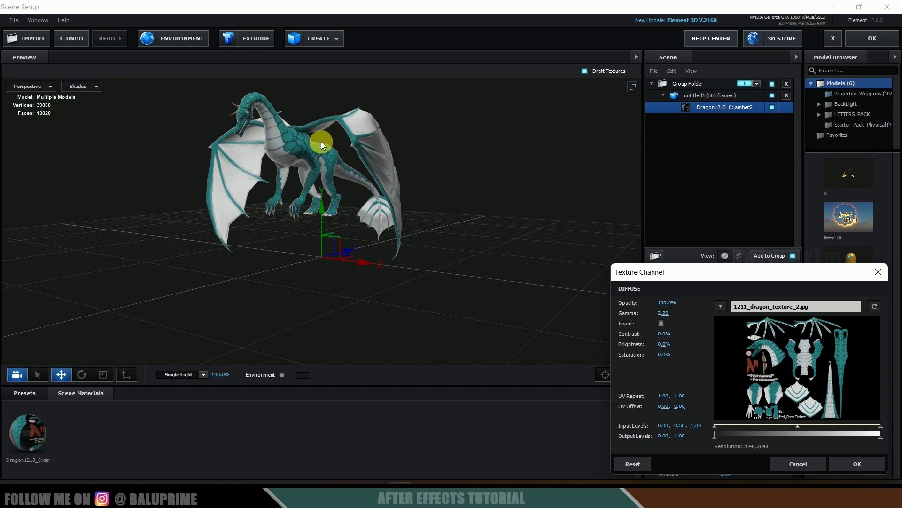
click(854, 464)
drag(362, 211, 408, 204)
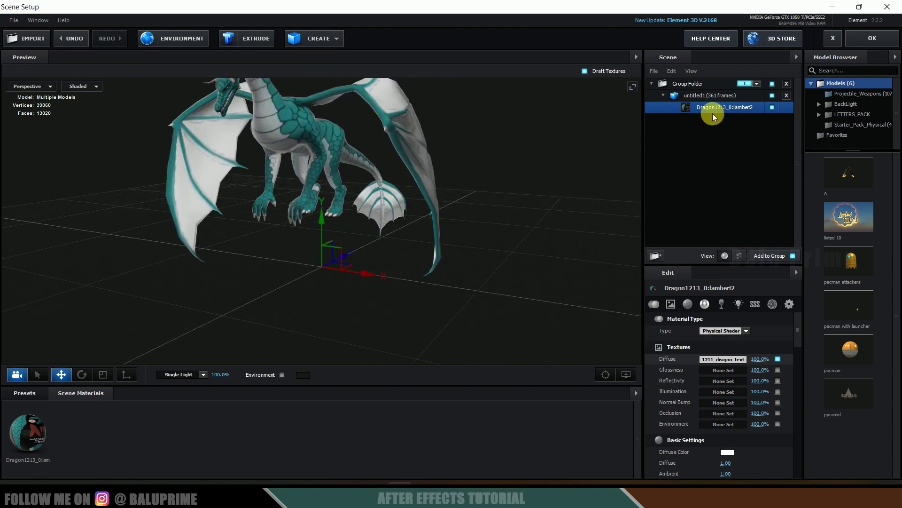
Step: Reduce the dragon material's Glossiness to 0% and inspect the model from the side
click(703, 304)
scroll(692, 347, up, 3)
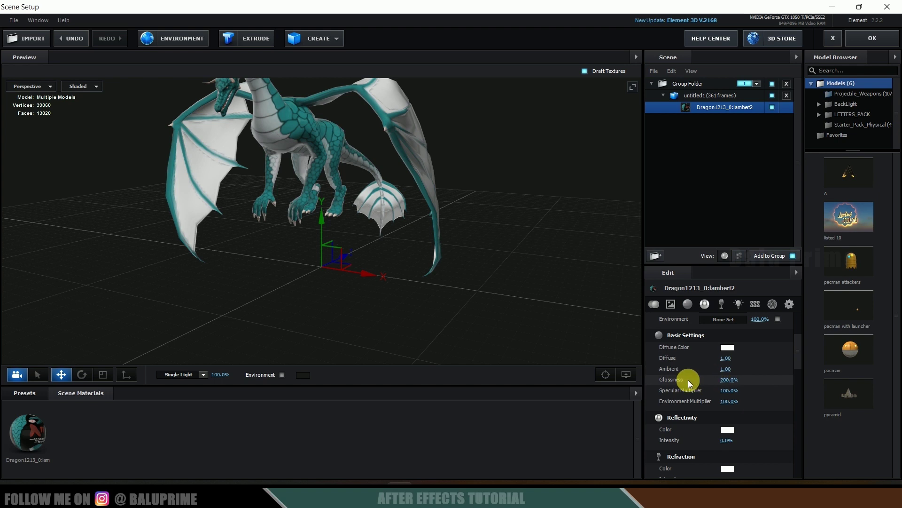
drag(741, 385, 651, 373)
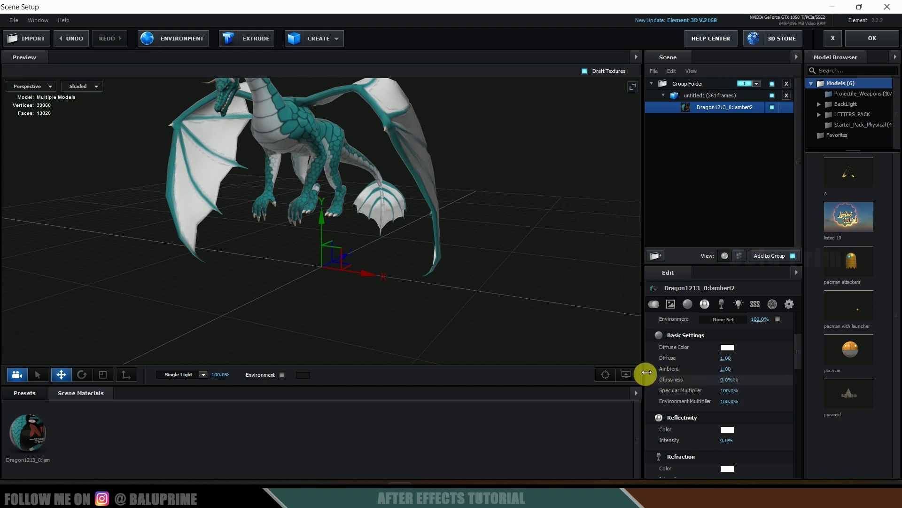
drag(480, 210, 367, 314)
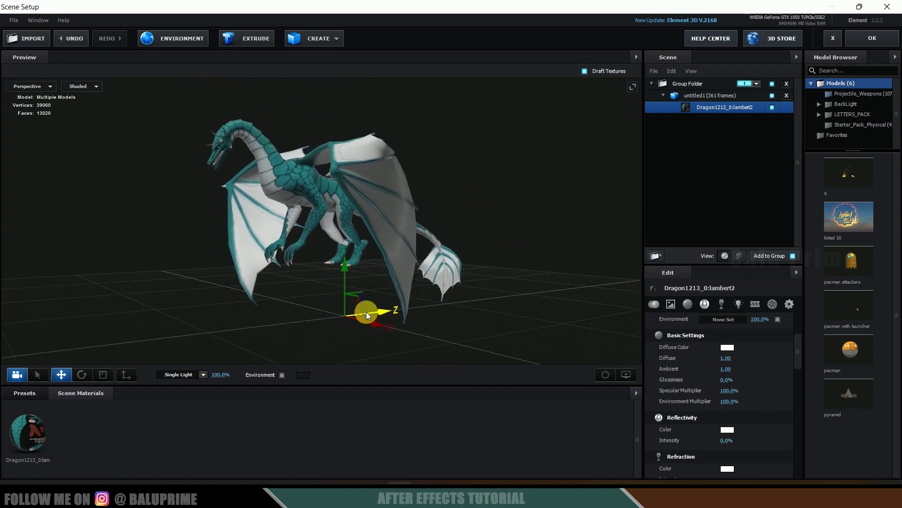
Step: Show the environment in the preview, replace its map with Screenshot (197).png, and inspect the dragon against it
click(282, 374)
drag(479, 292, 470, 259)
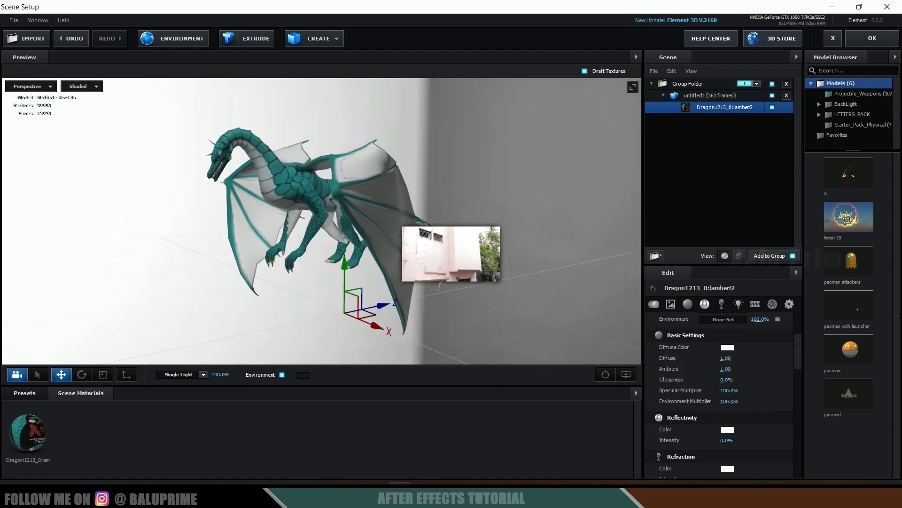
click(165, 42)
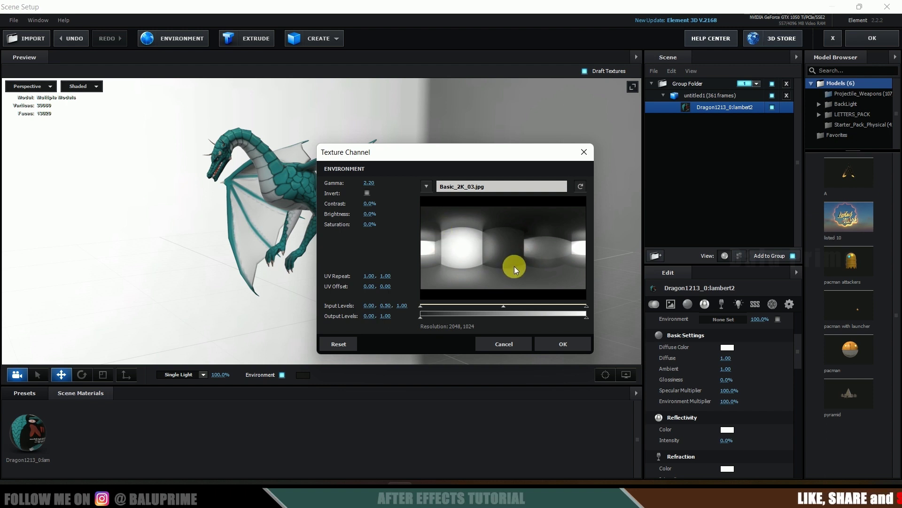
click(473, 186)
double_click(489, 261)
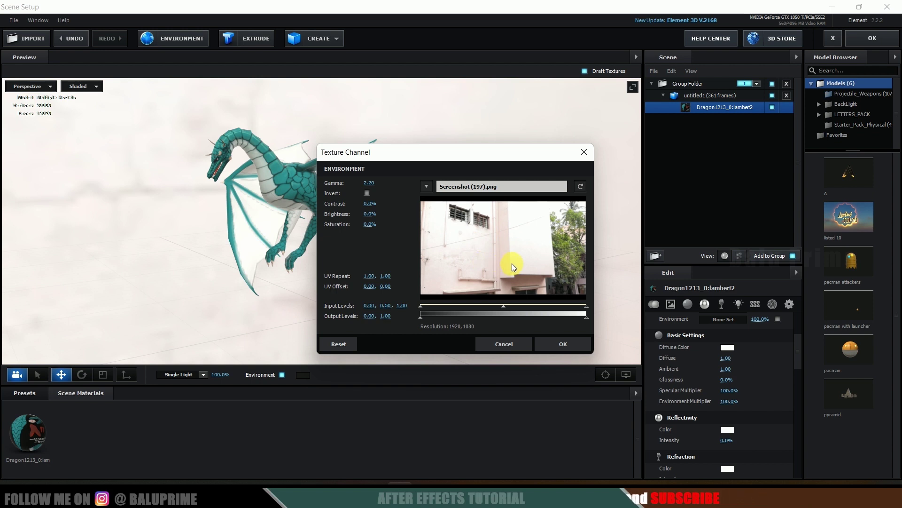
click(560, 344)
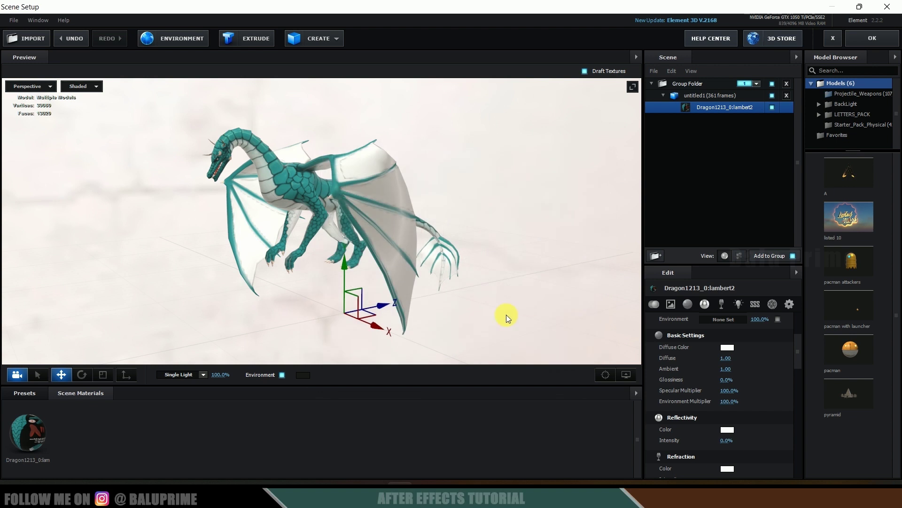
drag(490, 246, 508, 247)
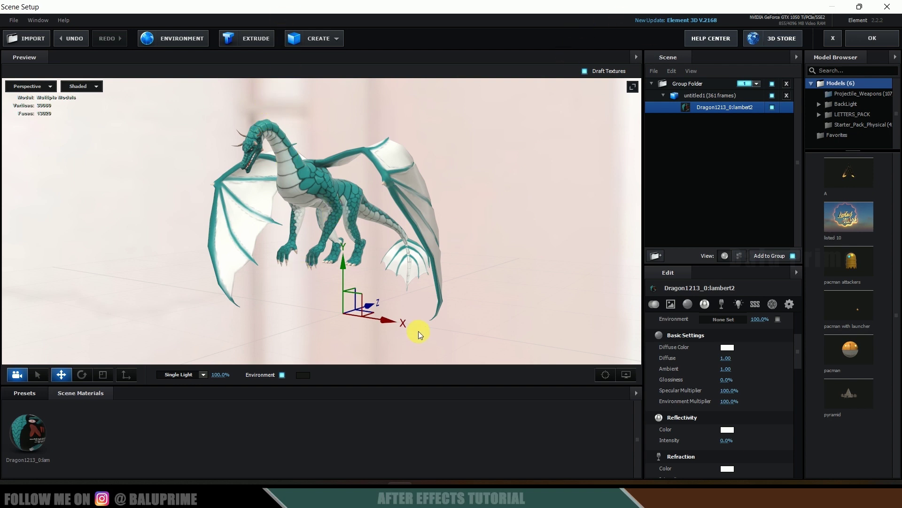
Step: Hide the environment in the preview and assign the untitled1 dragon sequence to auxiliary animation Channel 1
click(280, 375)
click(665, 96)
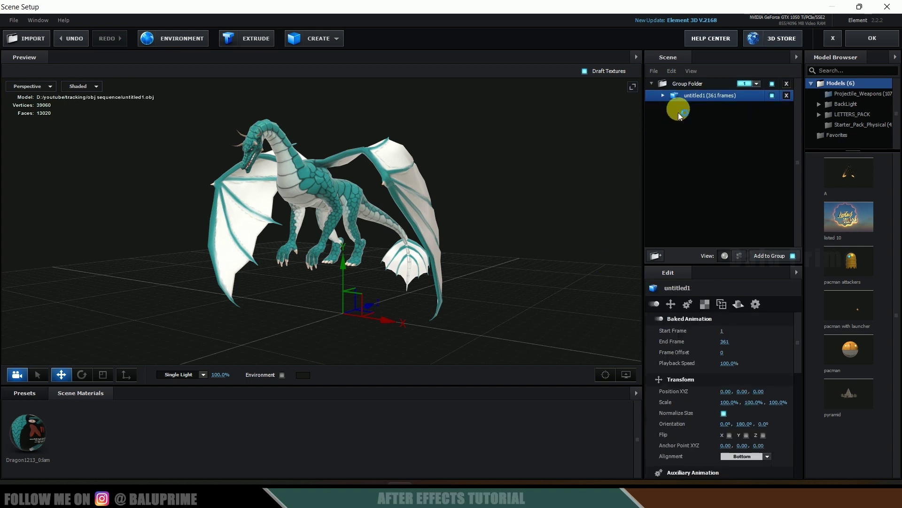
right_click(699, 95)
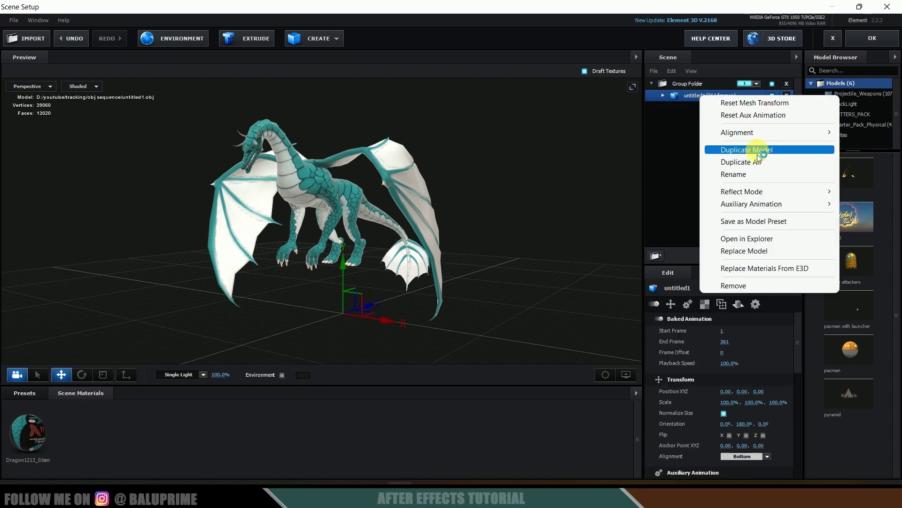
mouse_move(755, 206)
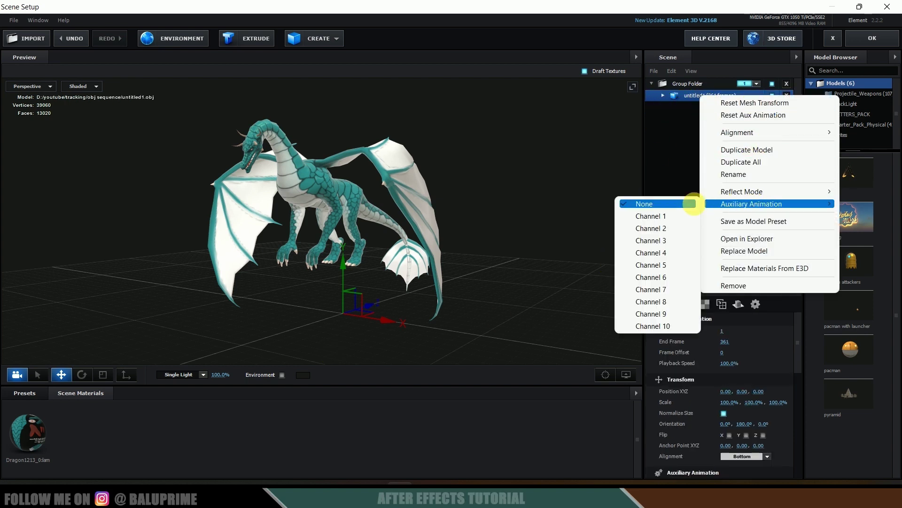
click(669, 213)
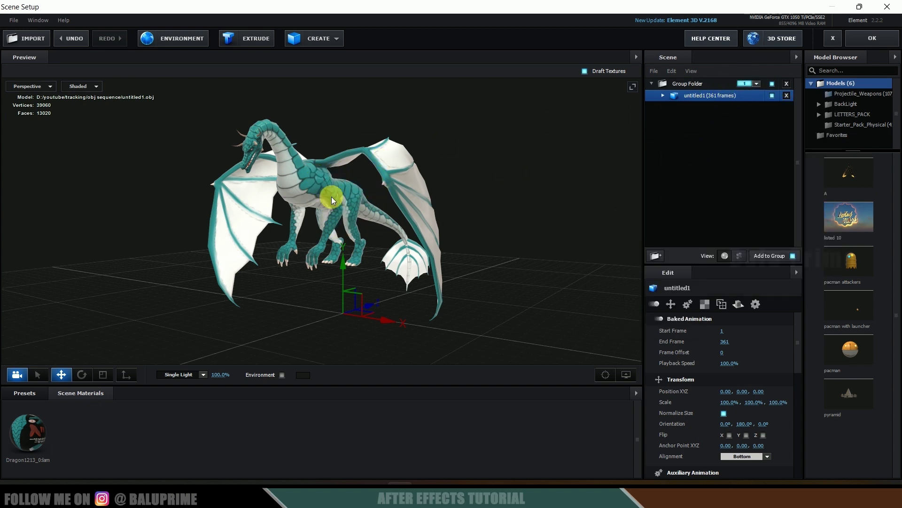
right_click(692, 95)
mouse_move(723, 207)
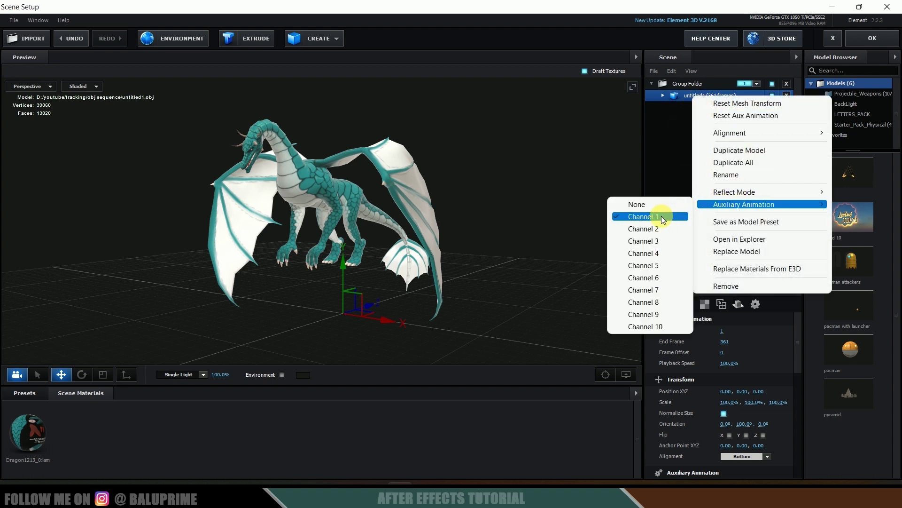
click(655, 147)
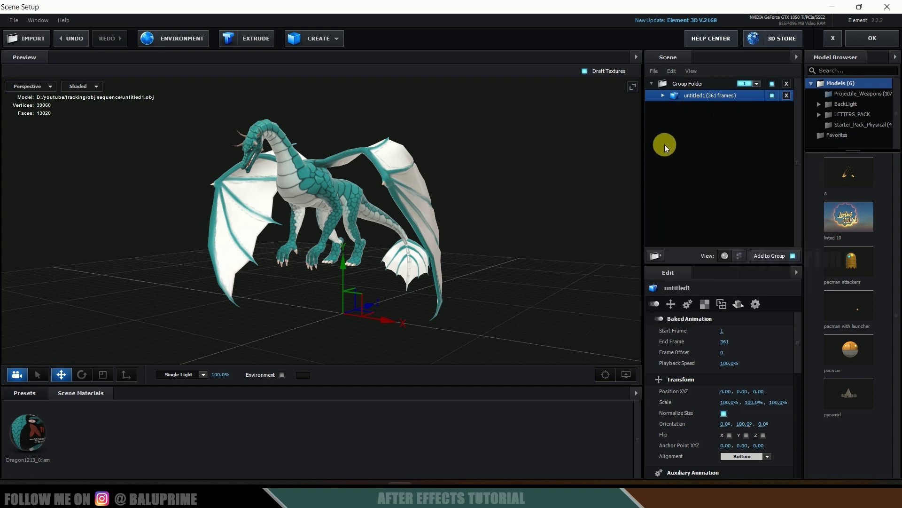
Step: Apply the scene setup and play back the footage composition to preview the dragon's animation
click(873, 39)
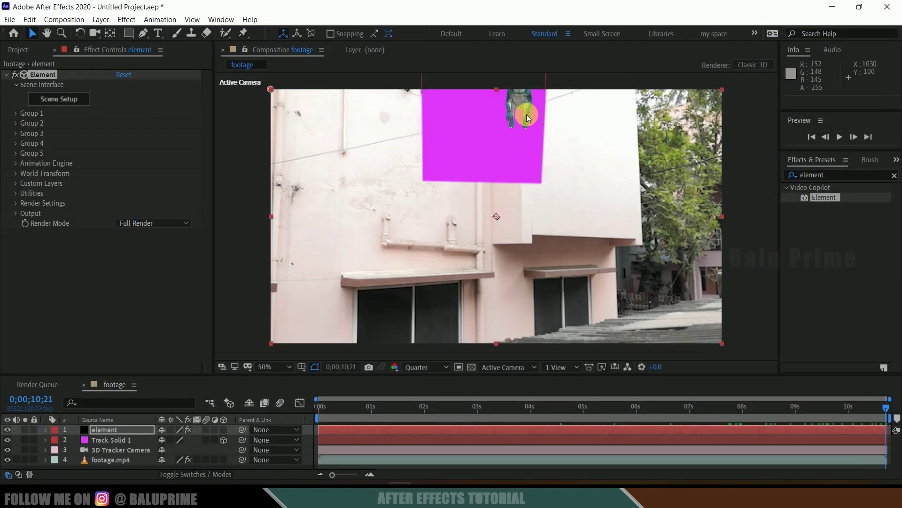
key(space)
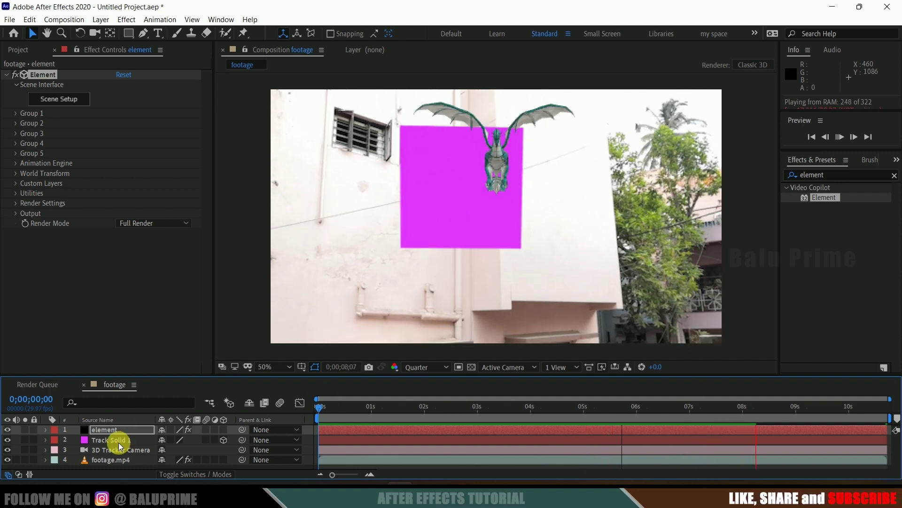
click(116, 427)
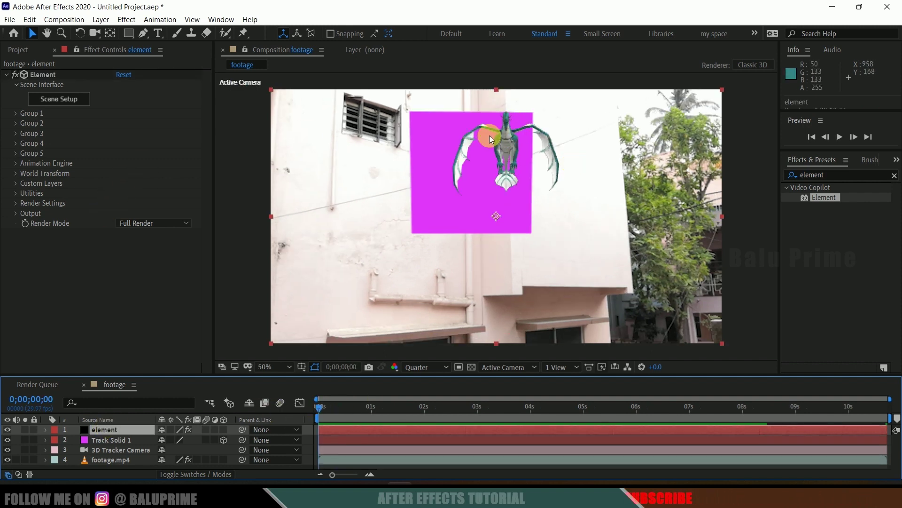
Step: Create a group null for Group 1 from the Element effect's group utilities
click(35, 115)
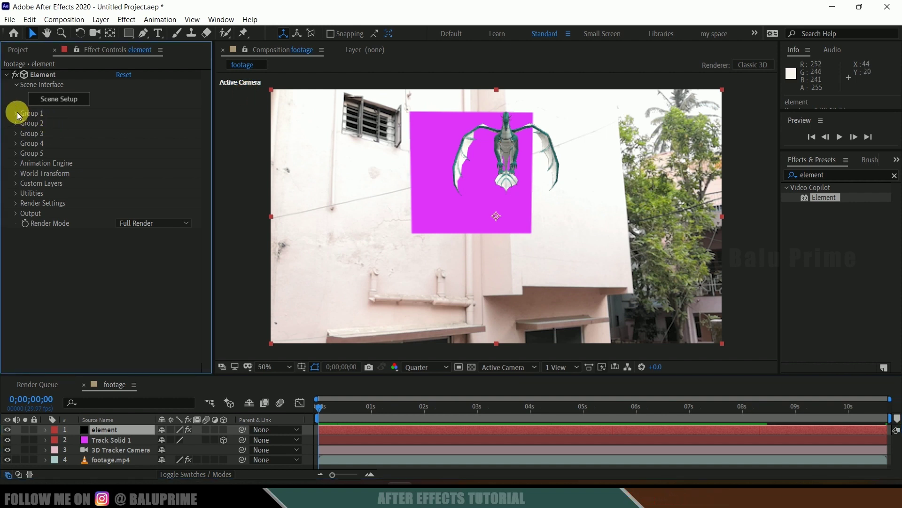
click(17, 112)
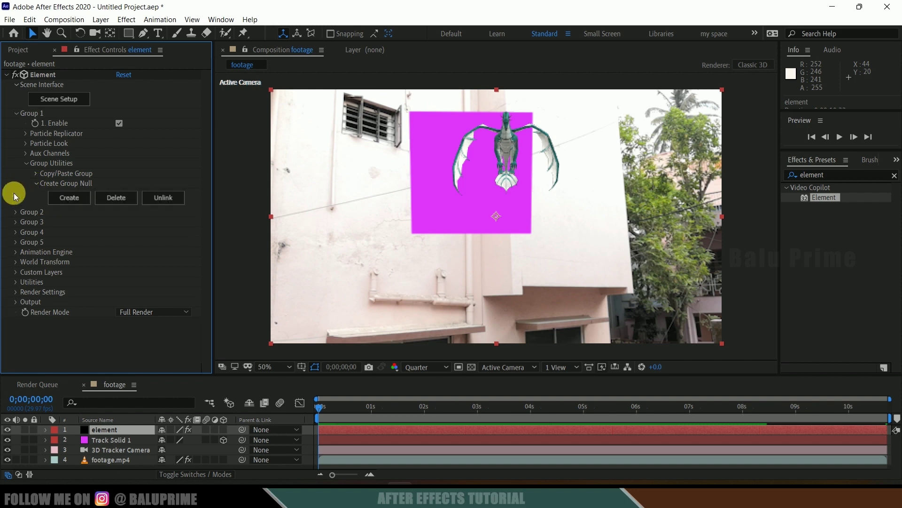
click(69, 198)
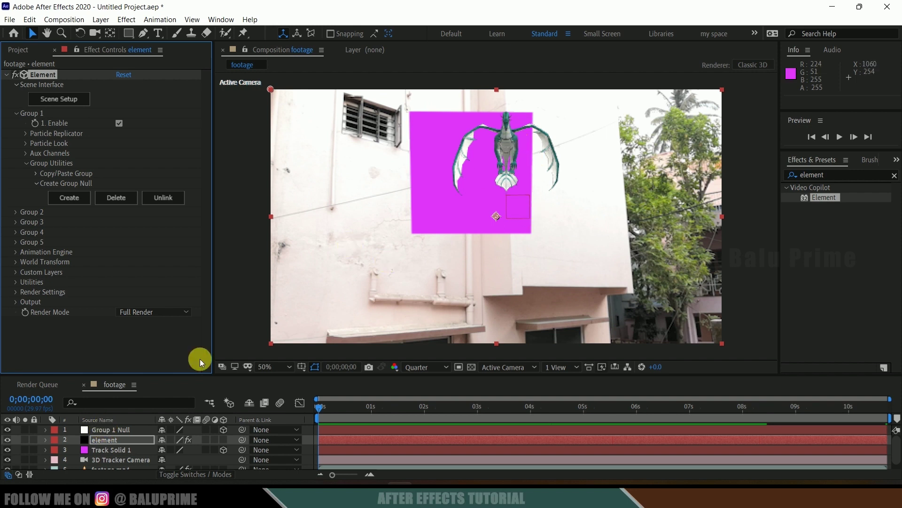
Step: Reveal the Position property of the Track Solid 1 layer and copy it
click(105, 450)
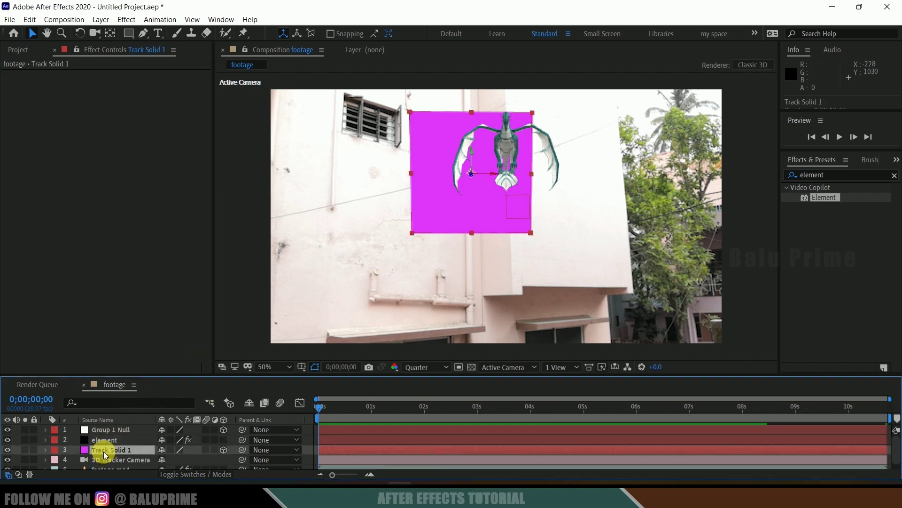
key(p)
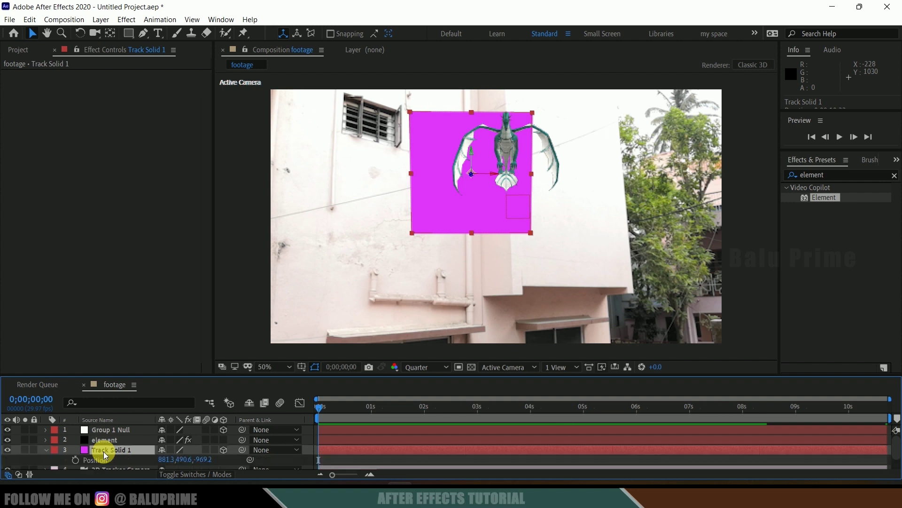
click(100, 462)
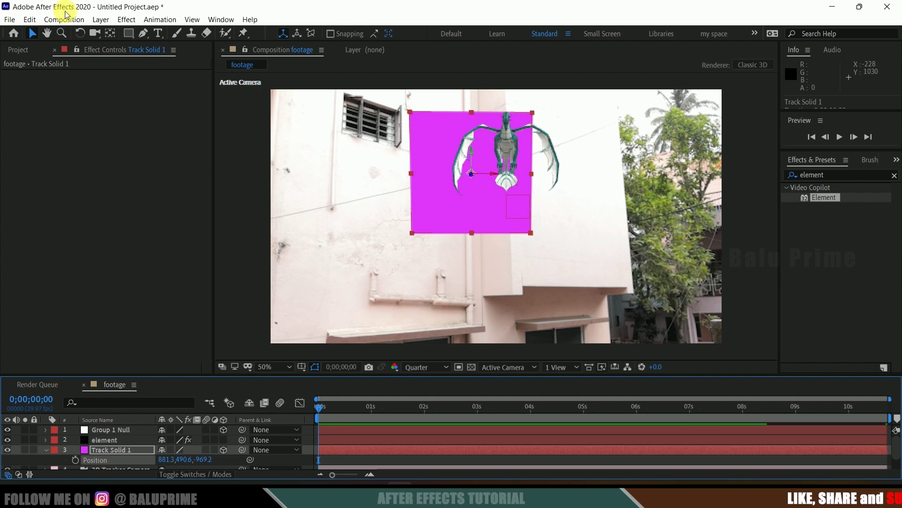
click(30, 19)
click(61, 93)
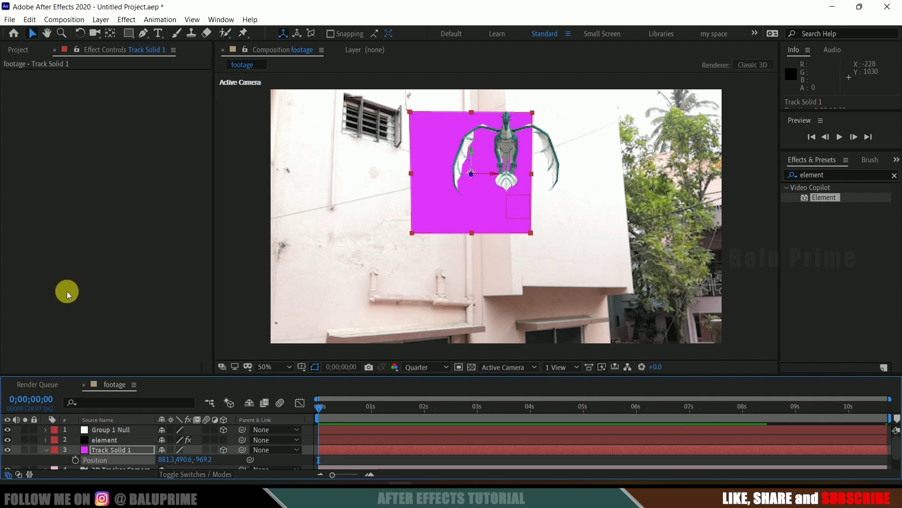
Step: Paste the copied position onto the Group 1 Null's Position and hide the Track Solid 1 layer
click(115, 428)
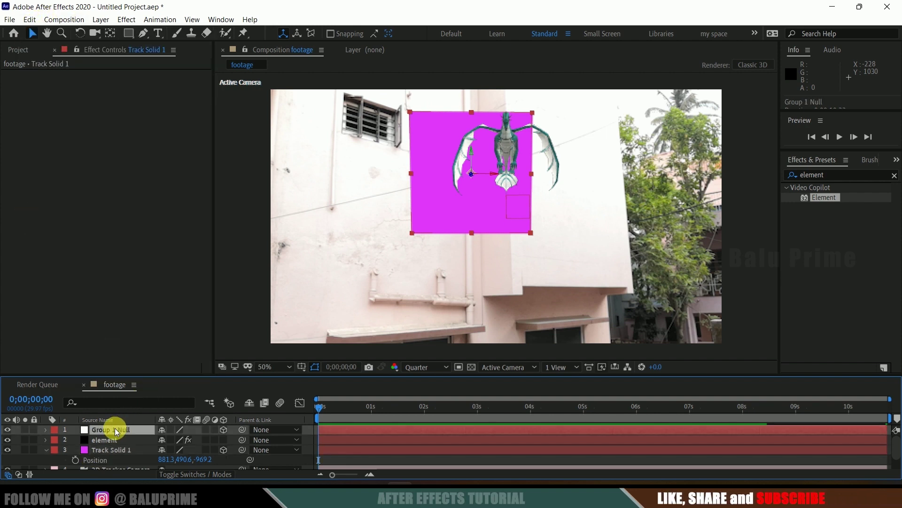
key(p)
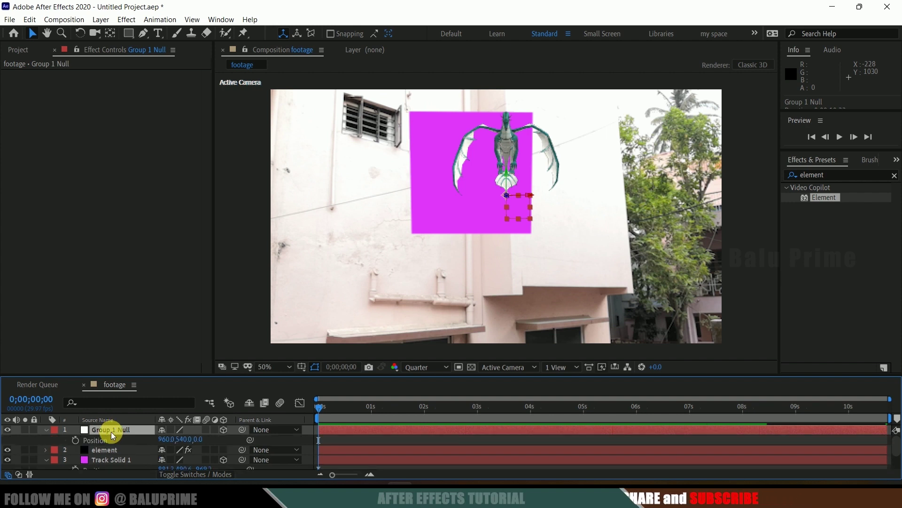
click(93, 439)
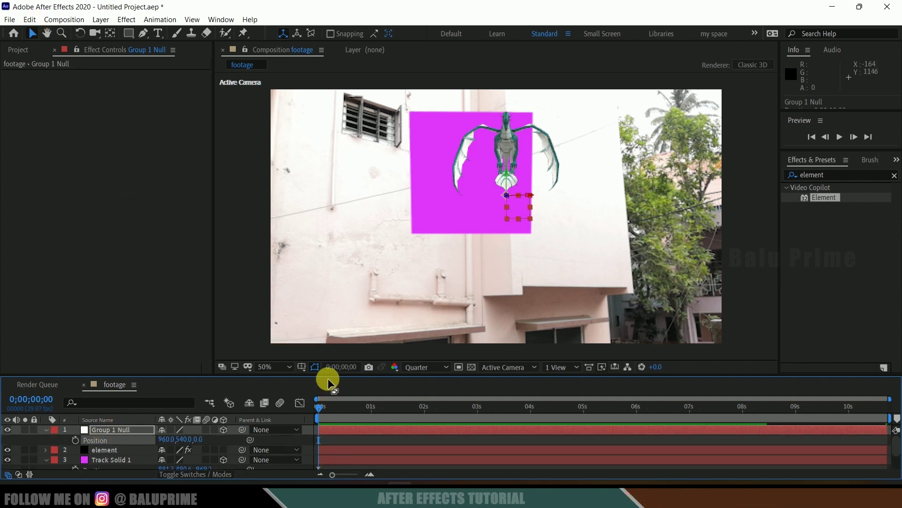
drag(328, 375, 333, 325)
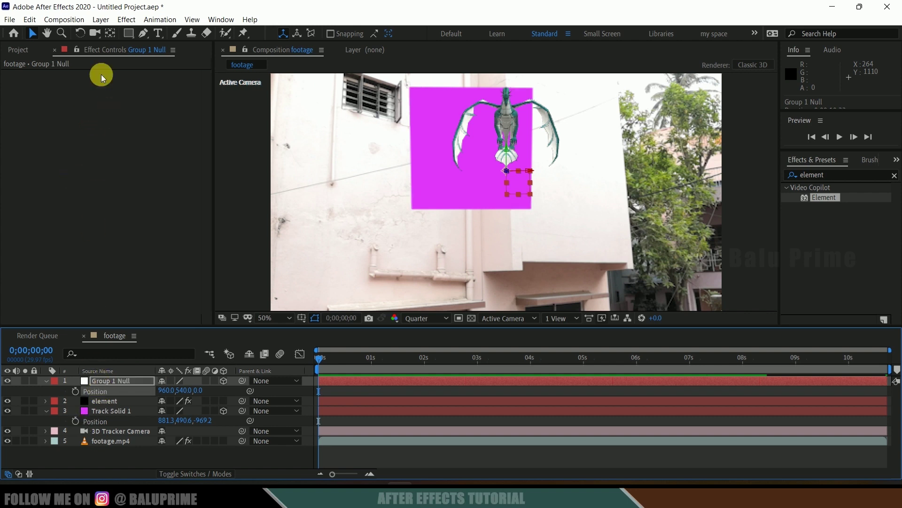
click(30, 19)
click(65, 137)
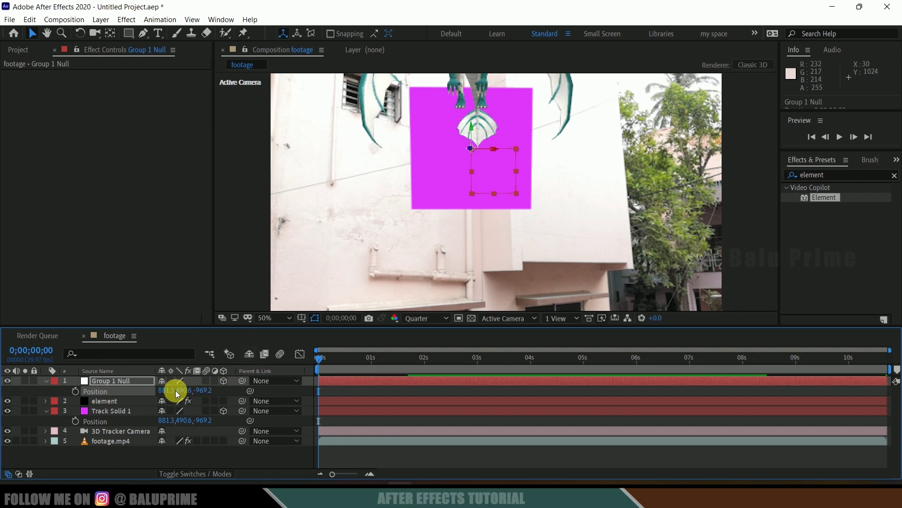
click(114, 412)
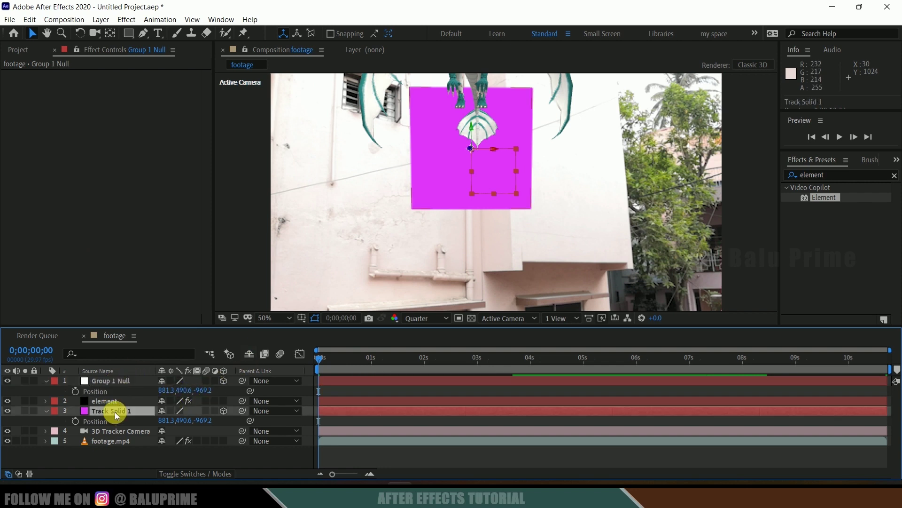
click(7, 411)
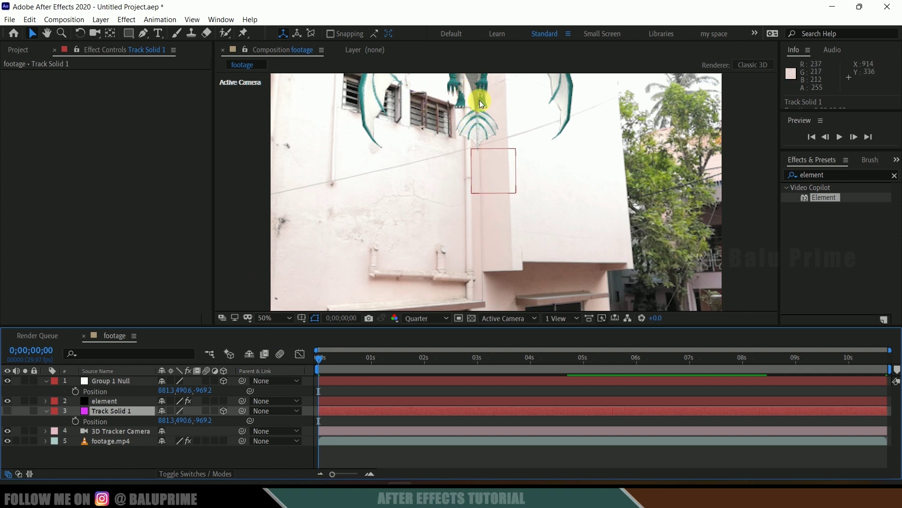
Step: In Group 1's aux Channel 1 on the element layer, set the Y position to 1.10 and the scale to 1.60
click(113, 402)
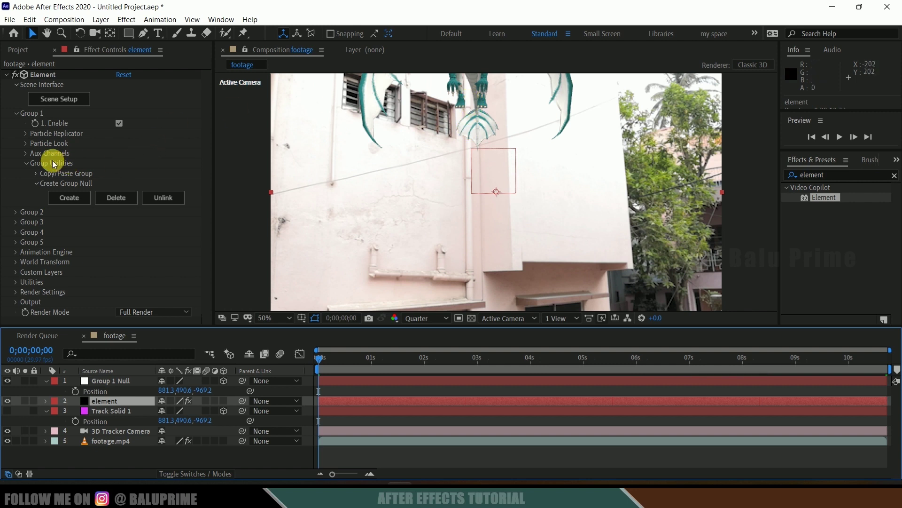
click(27, 156)
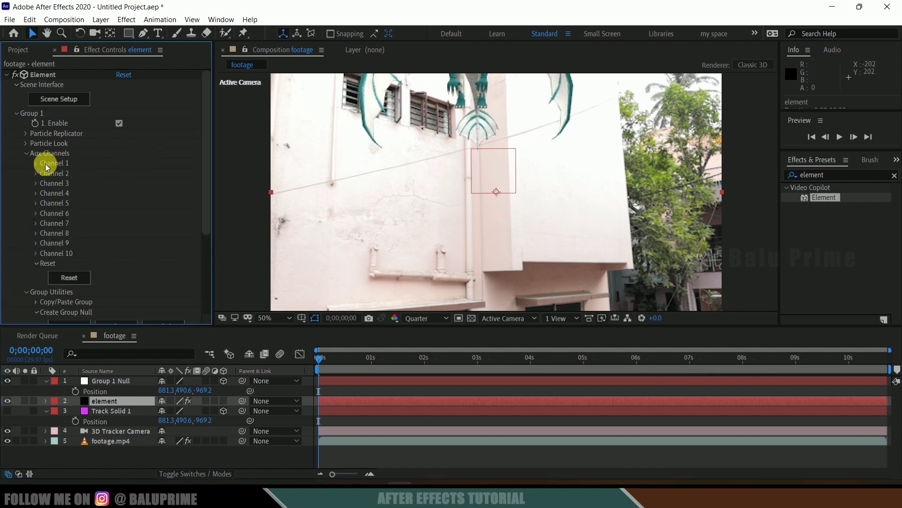
click(37, 163)
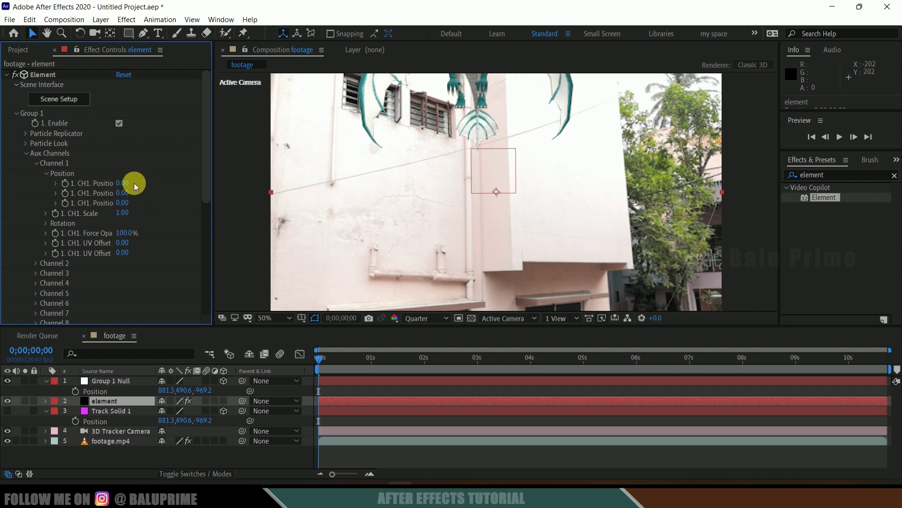
drag(130, 195, 190, 191)
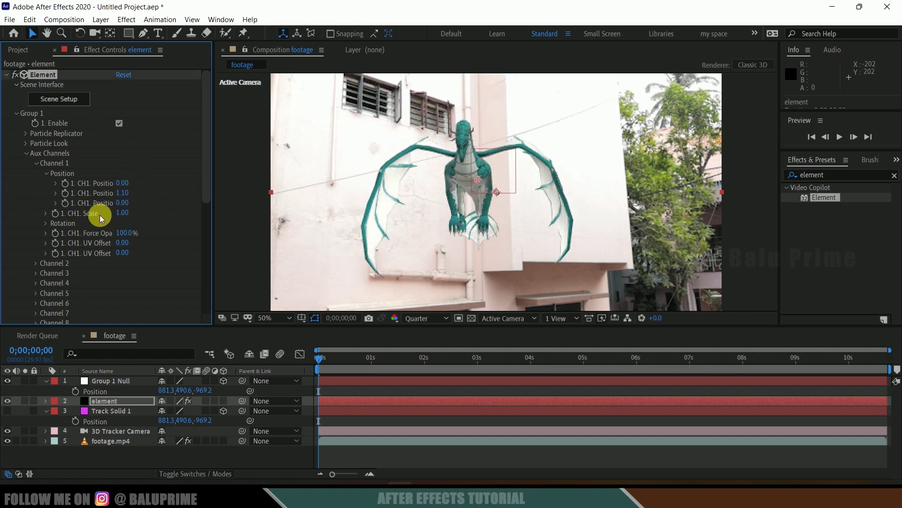
drag(126, 214, 149, 211)
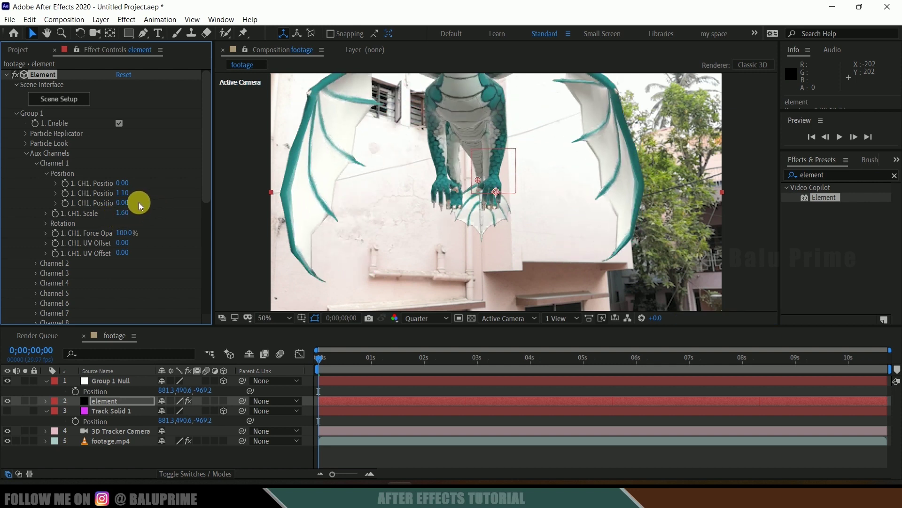
Step: Set aux Channel 1's Y rotation to -35° and scrub the first frames to check the dragon's placement
click(46, 224)
drag(139, 245, 117, 248)
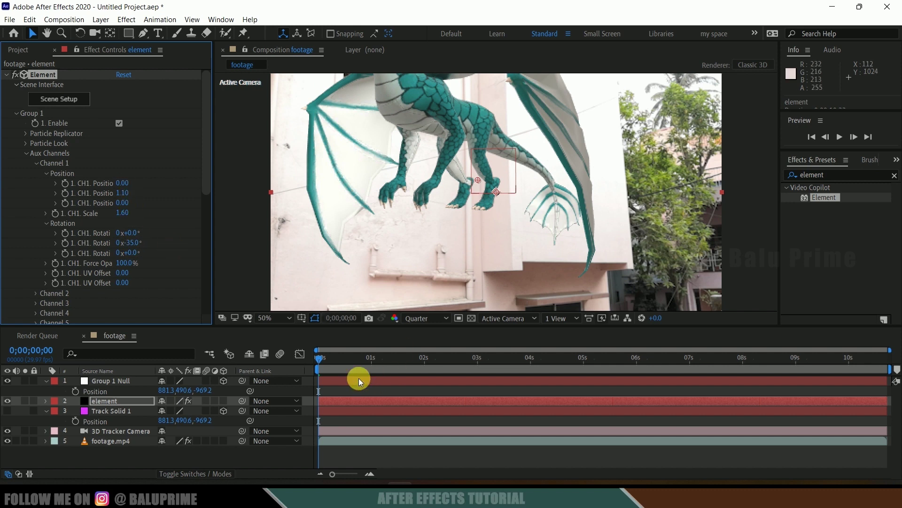
drag(317, 360, 316, 360)
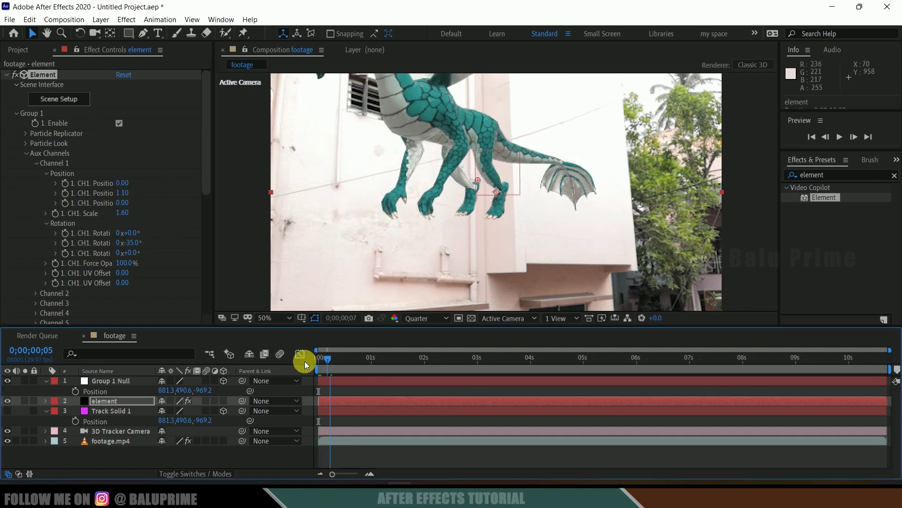
Step: At the first frame, set aux Channel 1's X position to 1.14 and Y position to 0.23, and enable keyframing for position, scale and rotation
drag(128, 185, 224, 207)
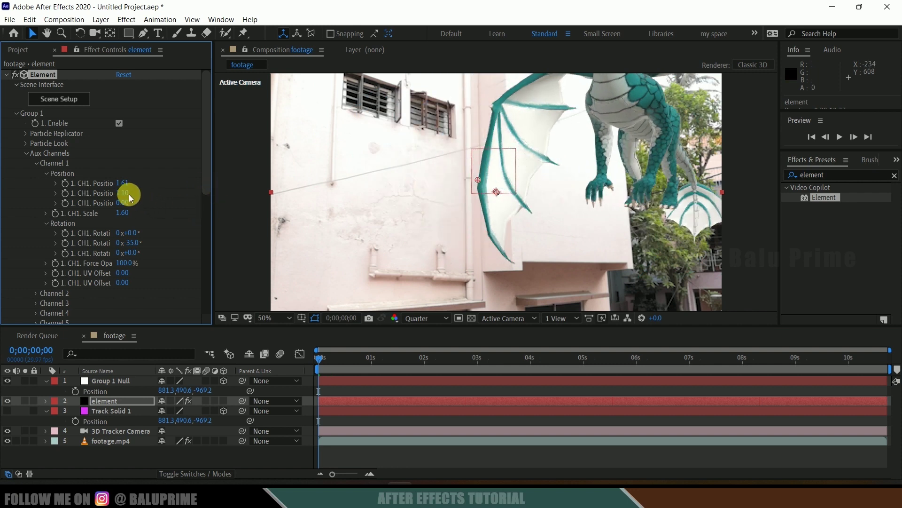
mouse_move(86, 192)
mouse_down()
mouse_move(55, 195)
mouse_move(103, 188)
mouse_up()
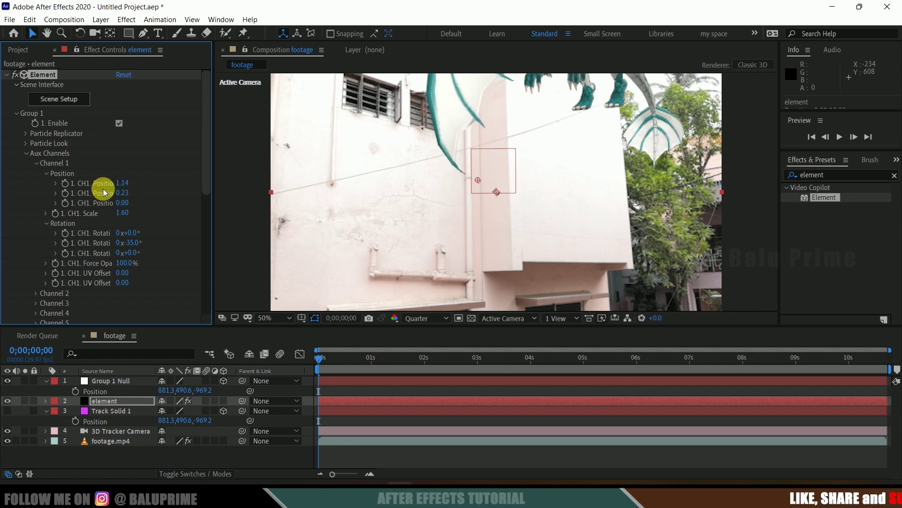
click(65, 183)
click(65, 203)
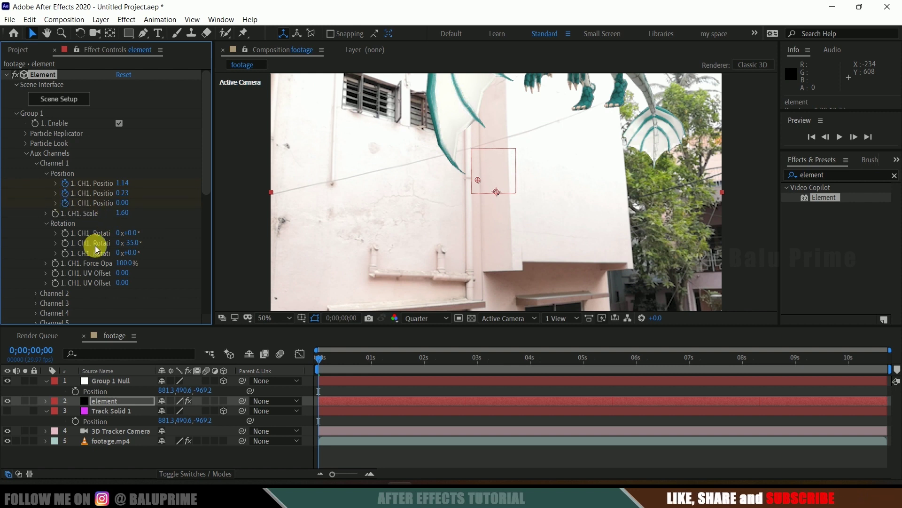
click(66, 234)
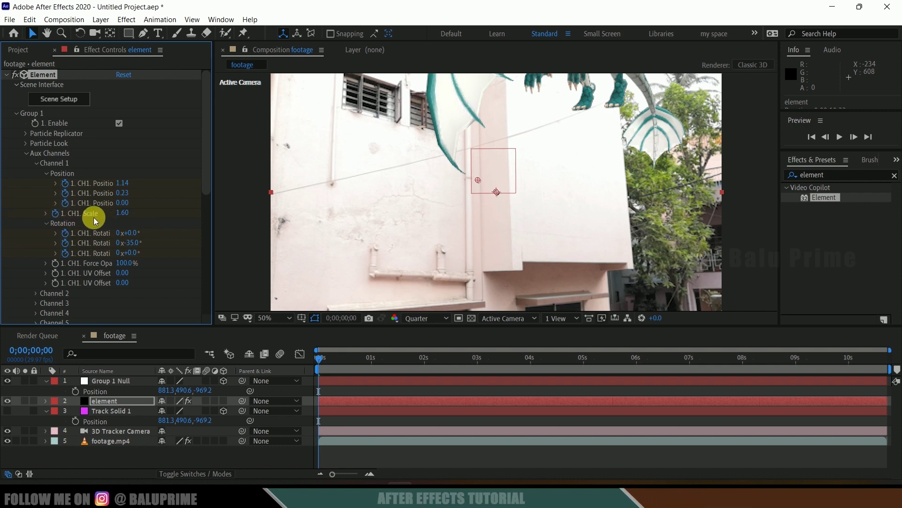
Step: At 0;00;10;21, keyframe Channel 1 with X position 0.57, Y position 2.59, scale 1.99, X rotation 9° and Y rotation -17°, and preview the animation
drag(326, 362, 895, 376)
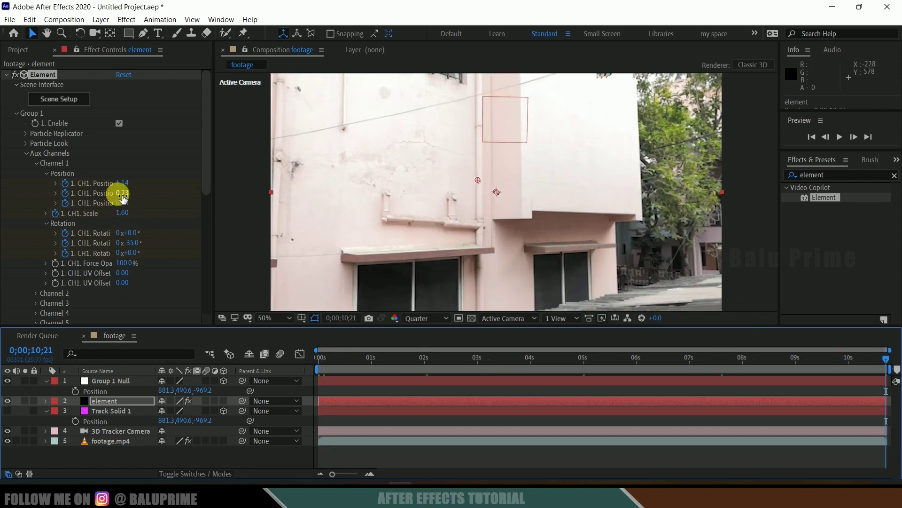
mouse_move(125, 190)
mouse_down()
mouse_move(185, 189)
mouse_move(133, 192)
mouse_move(135, 235)
mouse_move(165, 227)
mouse_move(134, 183)
mouse_move(131, 199)
mouse_up()
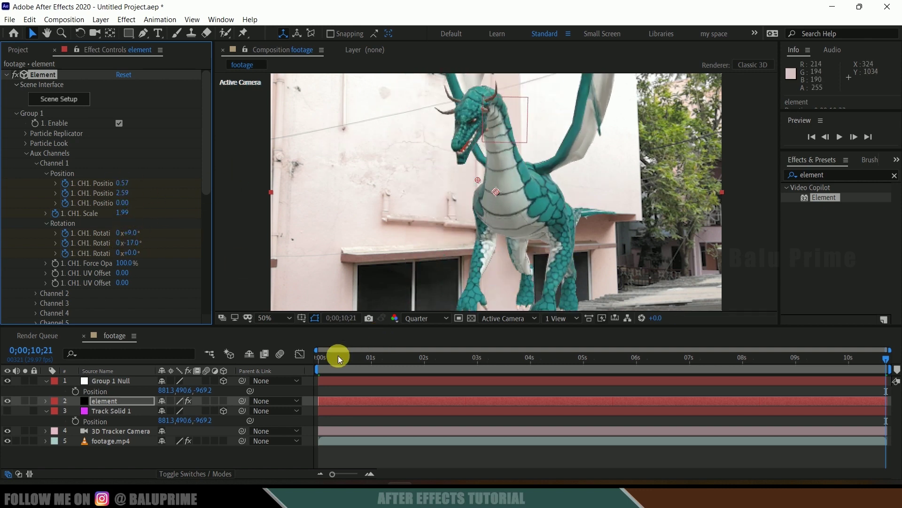
click(320, 358)
key(space)
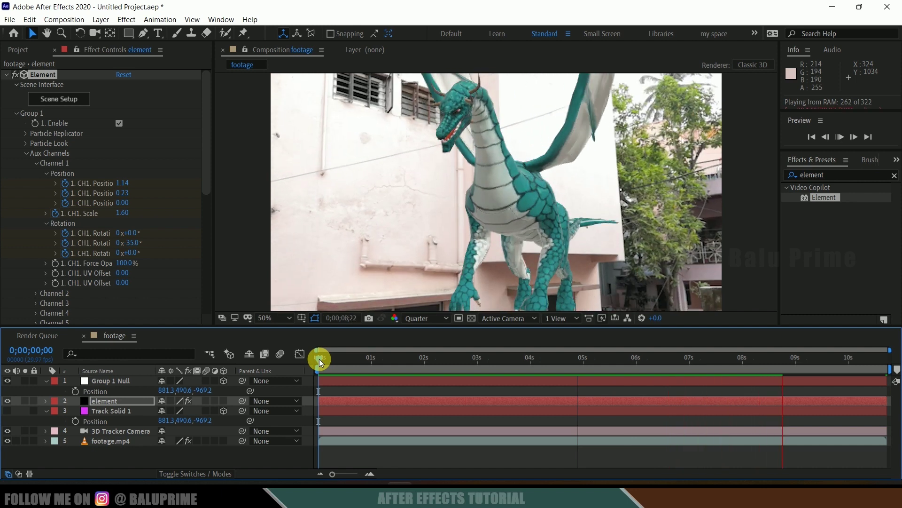
drag(320, 360, 444, 368)
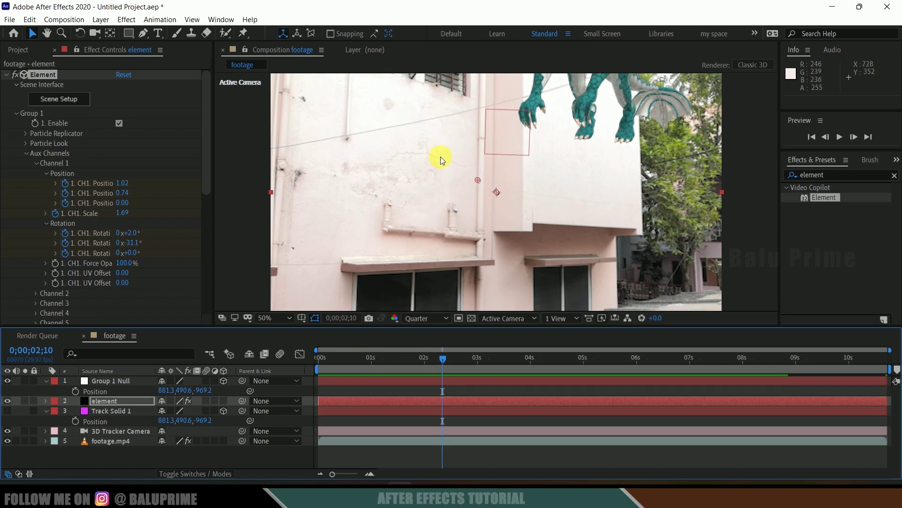
drag(349, 362, 271, 359)
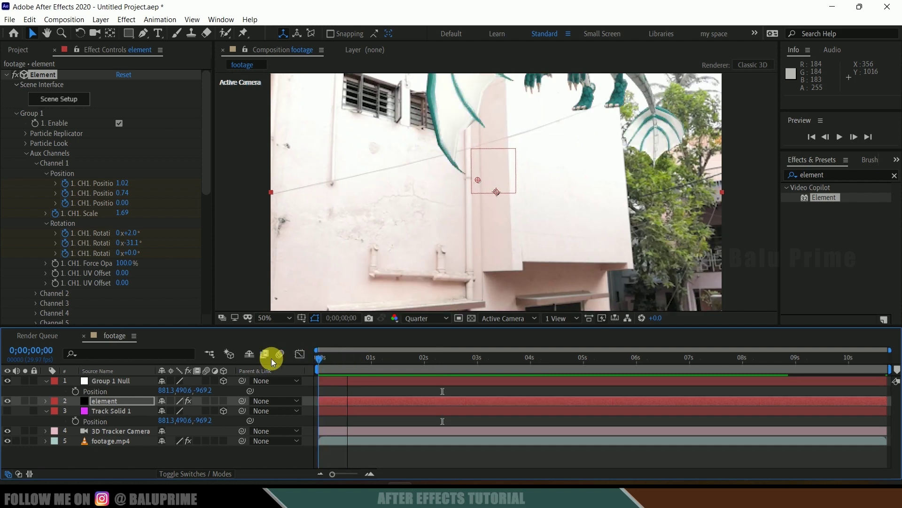
Step: Open the element layer's Scene Setup, create a plane model and scale it to 1000%
click(111, 403)
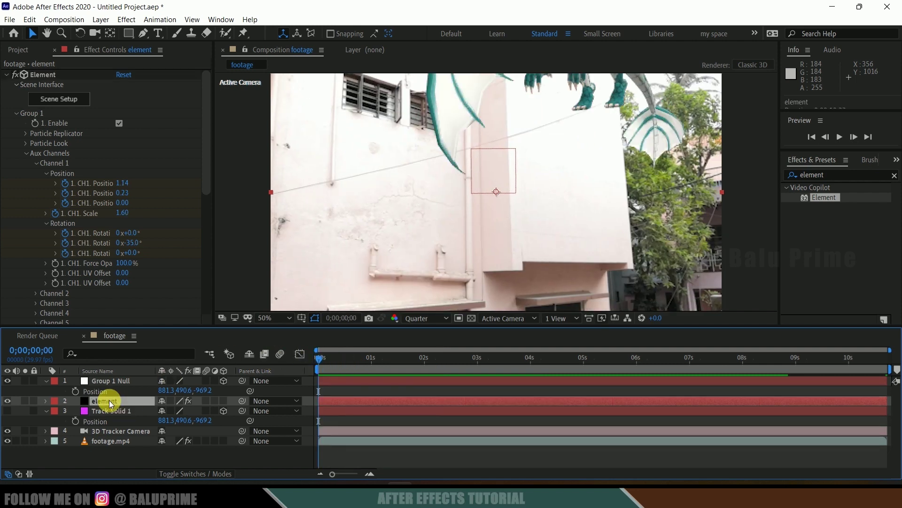
click(70, 99)
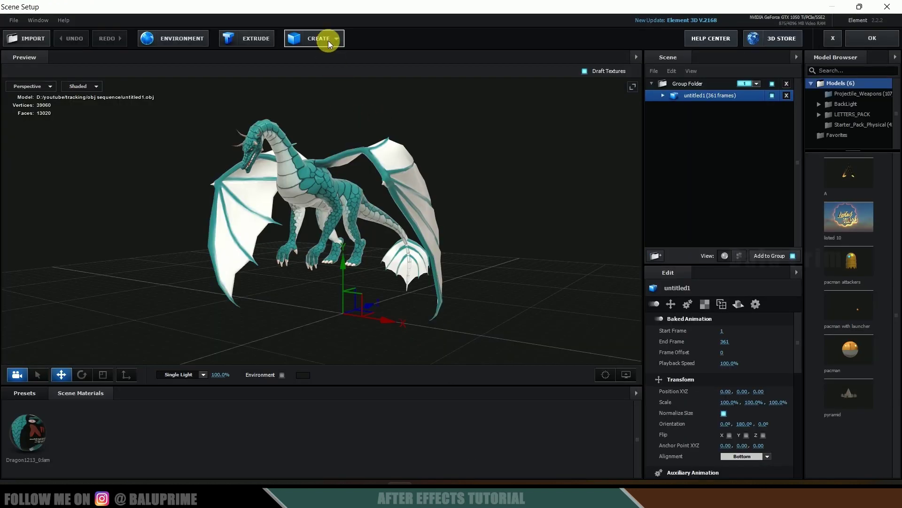
click(328, 41)
click(435, 61)
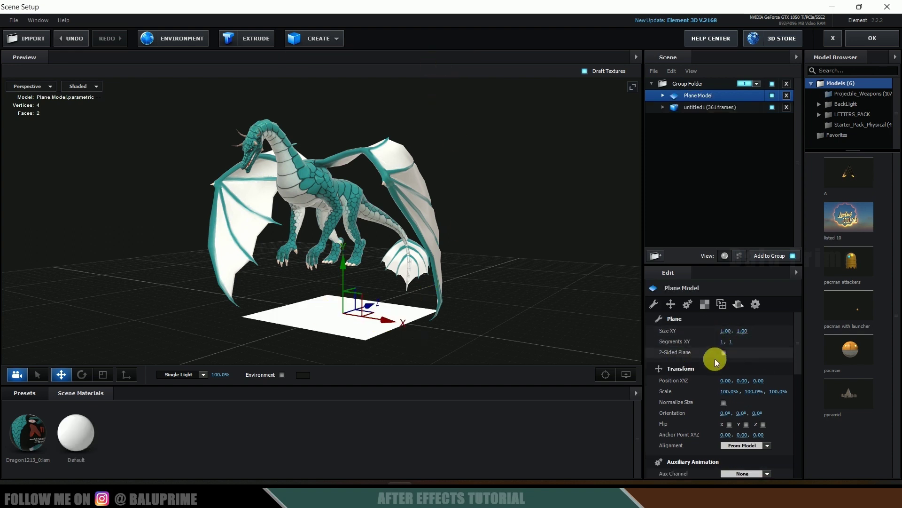
click(730, 392)
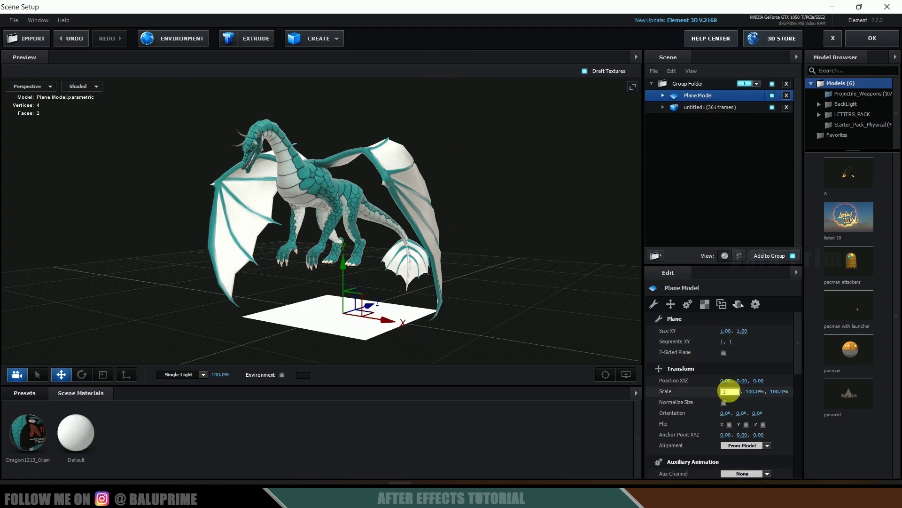
key(Return)
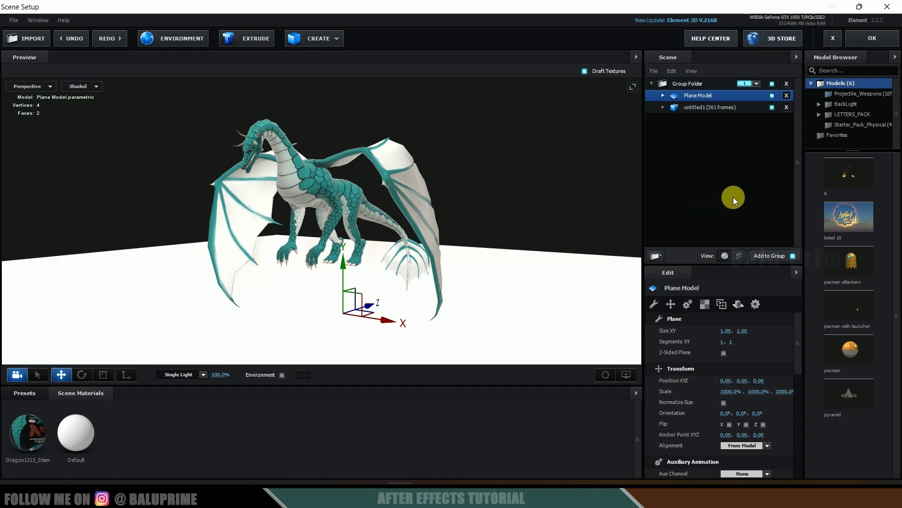
Step: Assign the Plane Model to auxiliary animation Channel 2
right_click(695, 97)
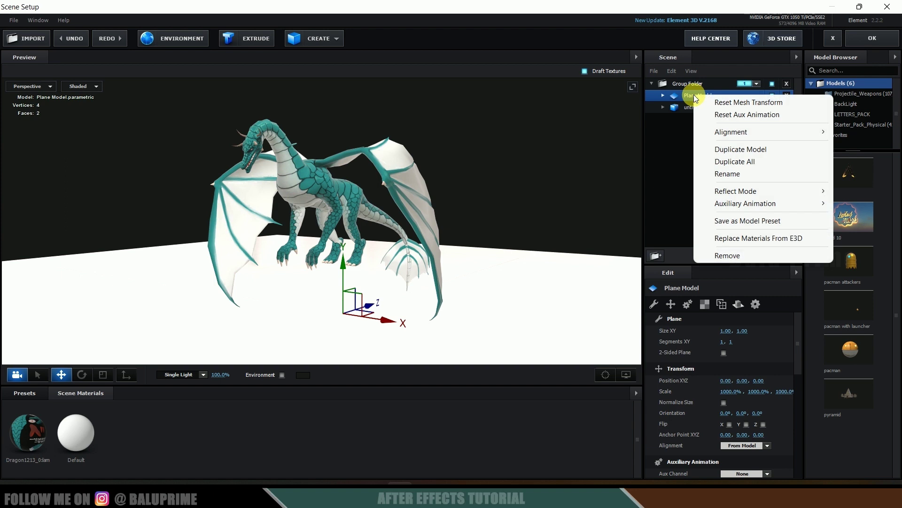
mouse_move(757, 203)
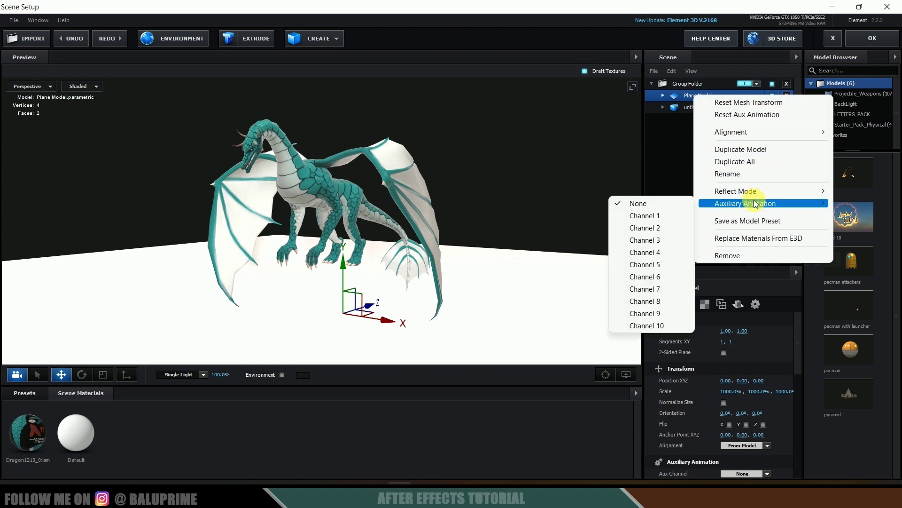
click(655, 227)
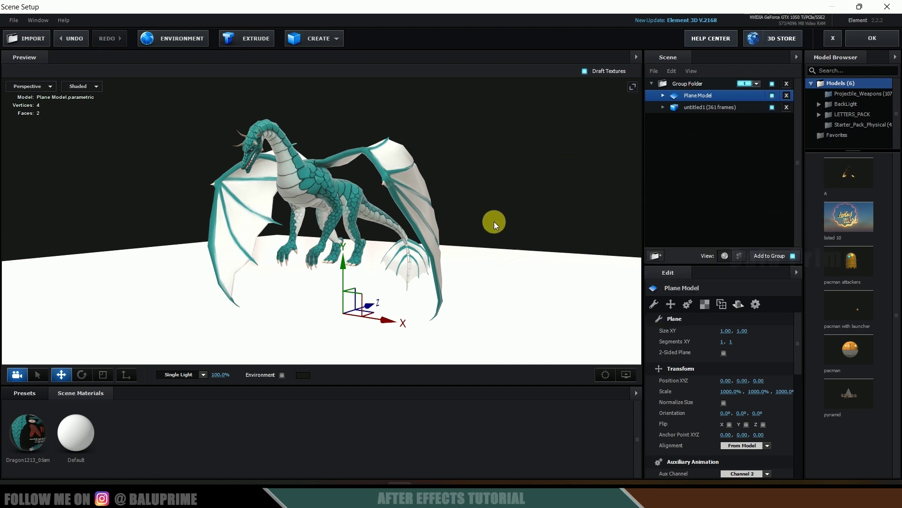
right_click(704, 101)
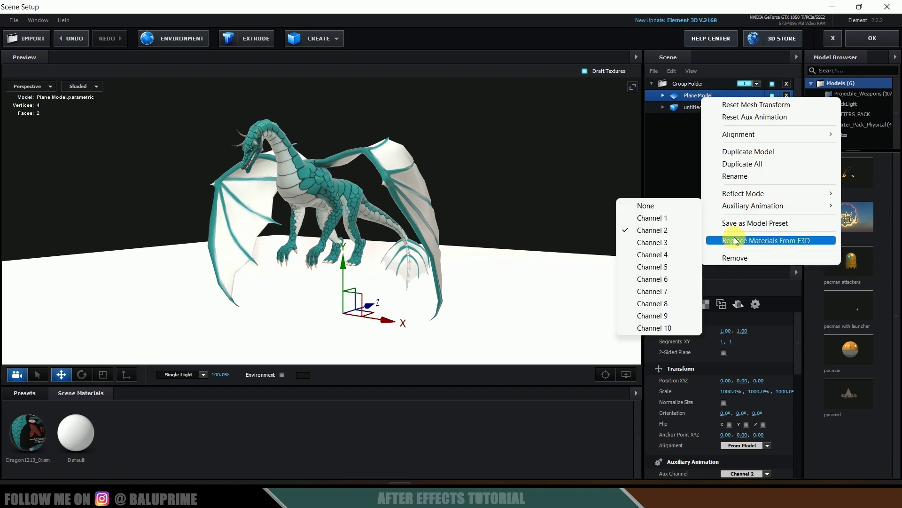
mouse_move(755, 205)
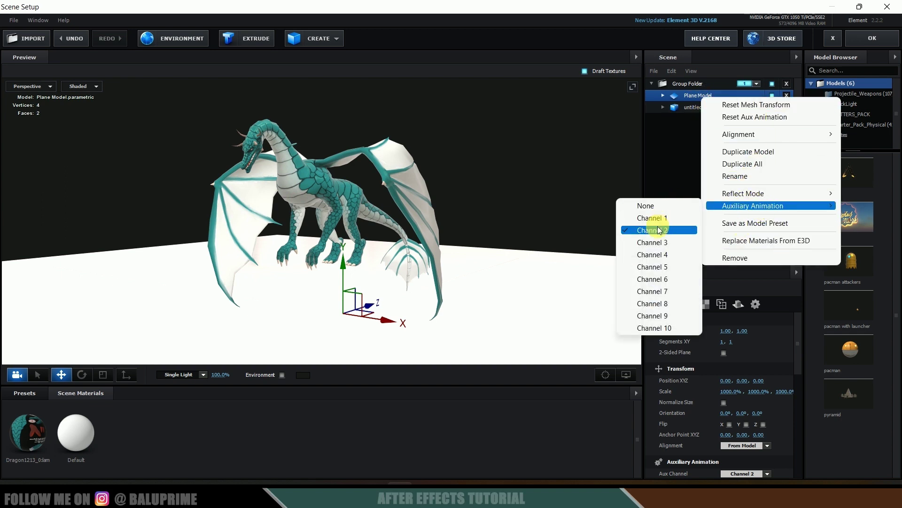
click(549, 204)
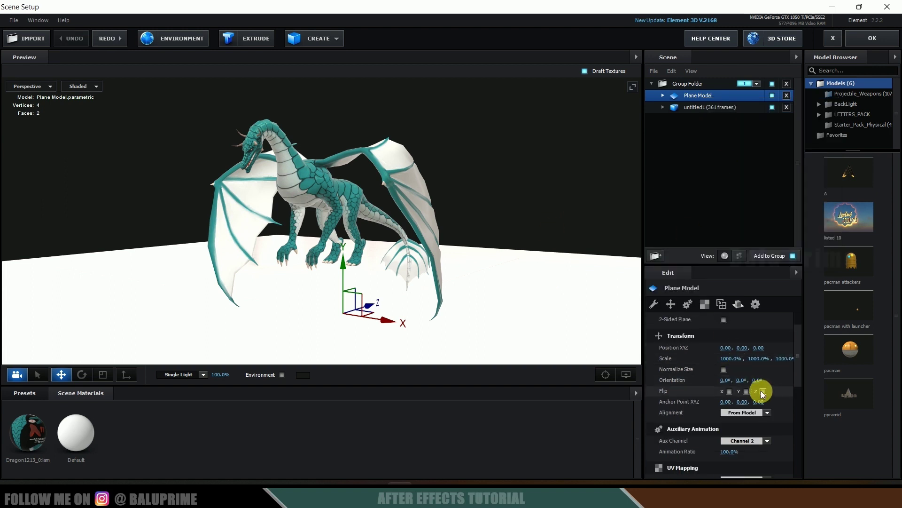
Step: Set the plane's Z orientation to -90° and move it along X to about -0.96, behind the dragon's wing
drag(761, 382, 665, 373)
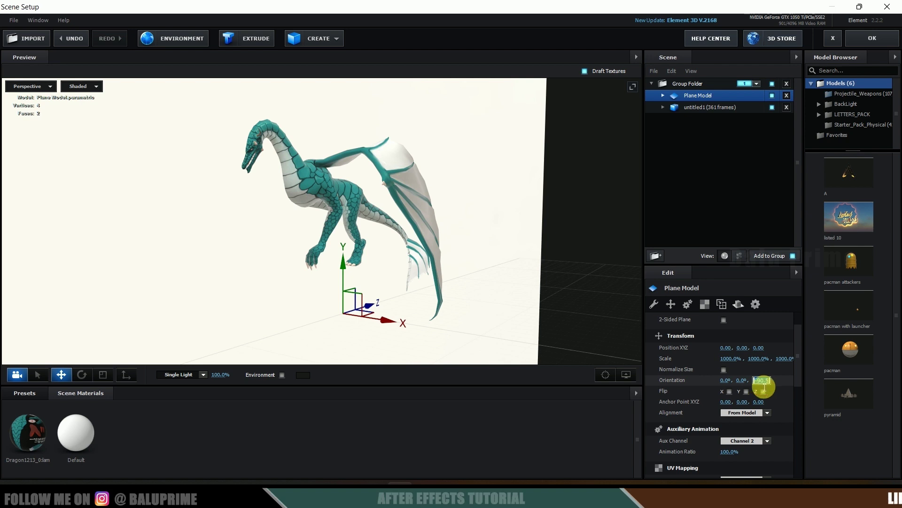
text(-90)
key(Return)
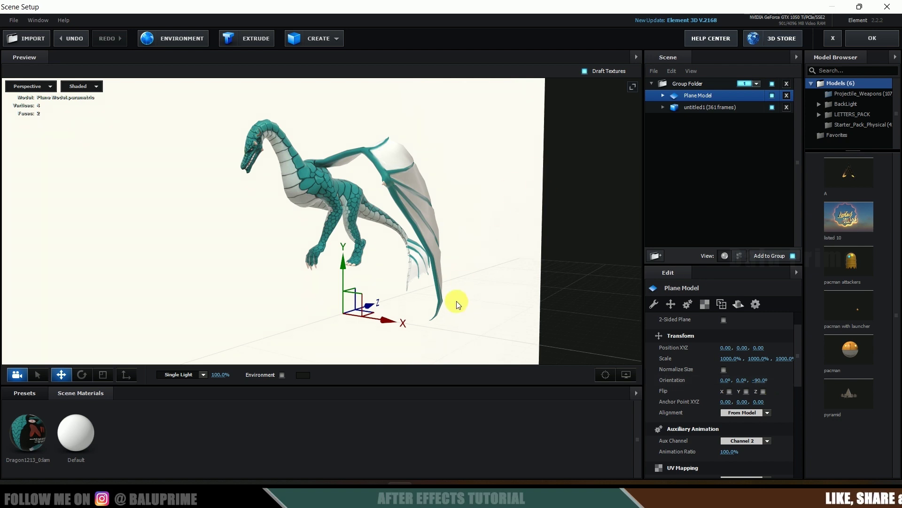
drag(387, 321, 280, 306)
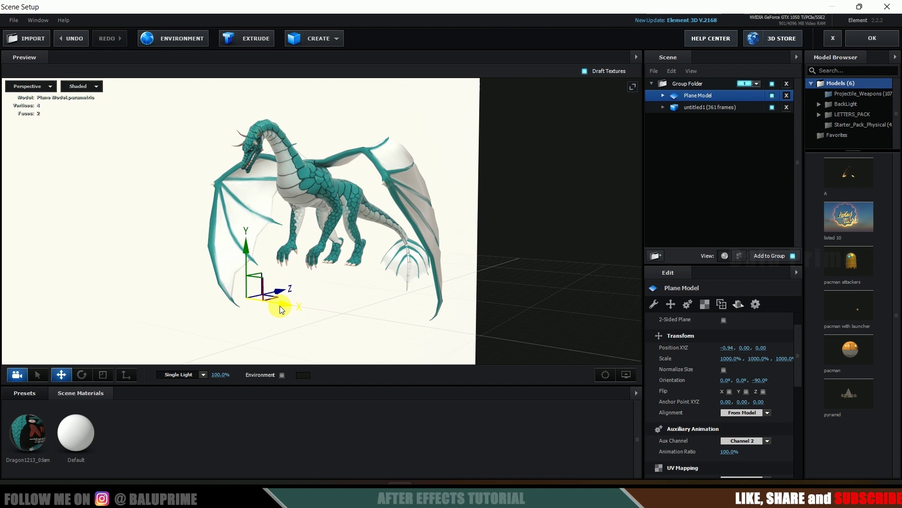
Step: Review the plane's auxiliary animation options and apply the scene changes to the composition
right_click(694, 100)
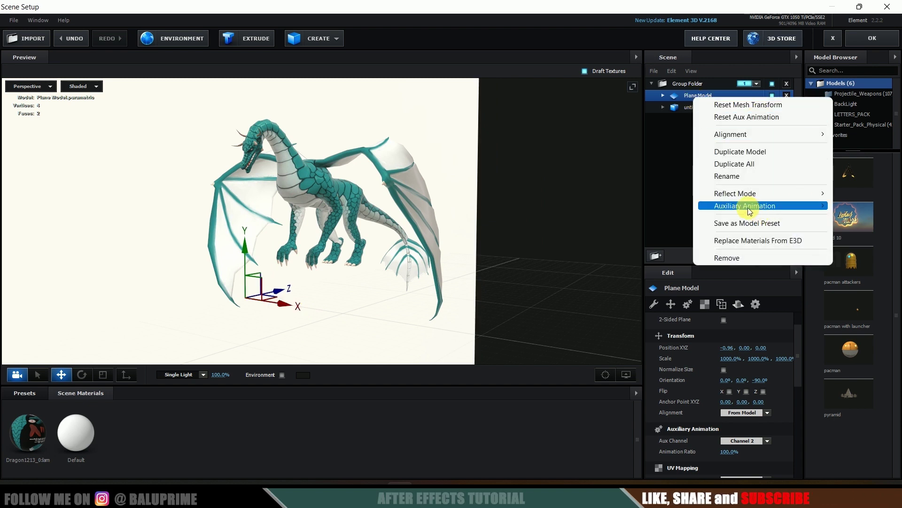
mouse_move(750, 206)
click(665, 168)
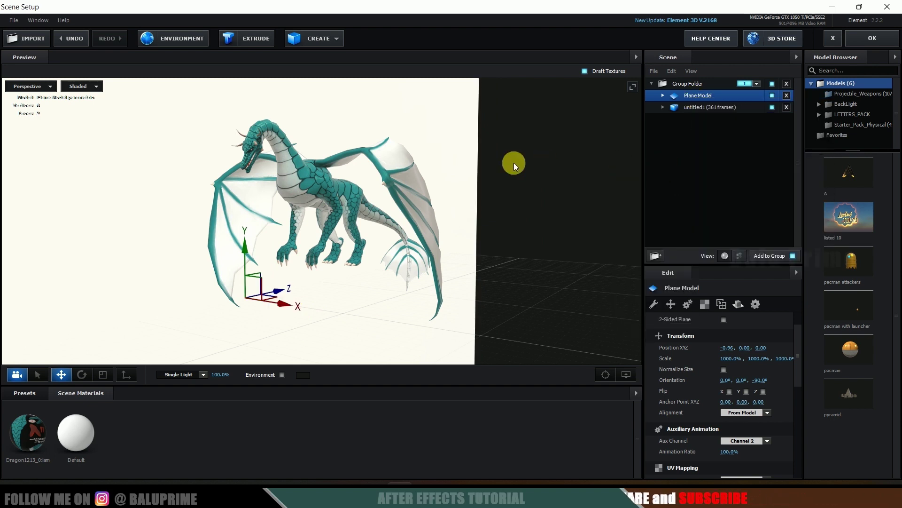
click(875, 38)
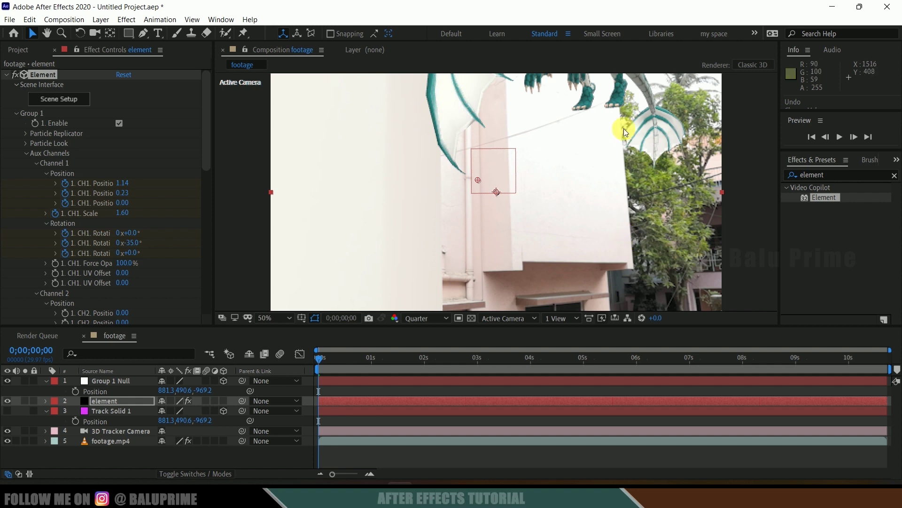
Step: In aux Channel 2, set the force opacity to 72%, the Z position to 4.37 and the Y rotation to -33°
scroll(89, 233, down, 3)
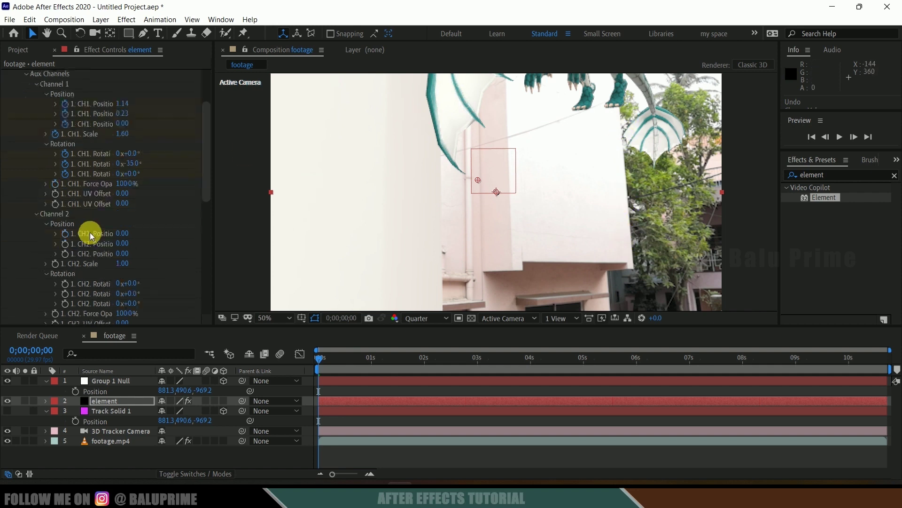
scroll(127, 232, down, 2)
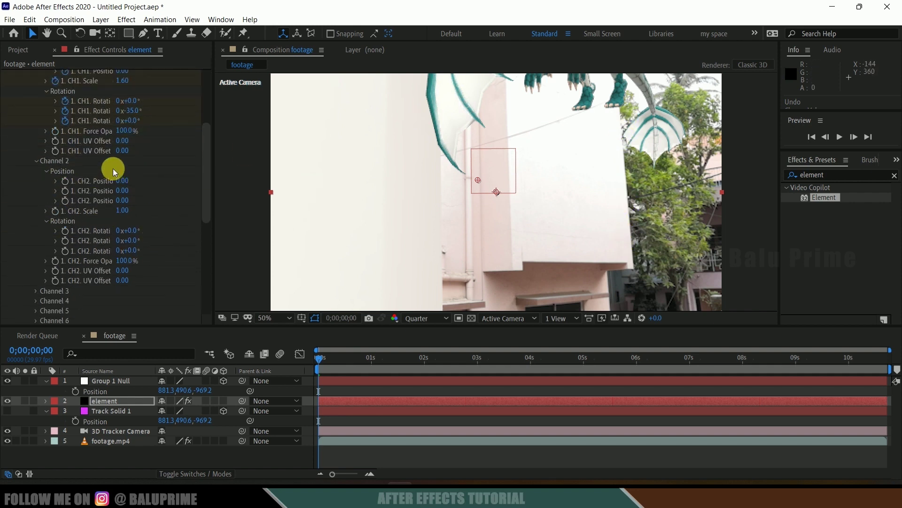
drag(127, 264, 108, 260)
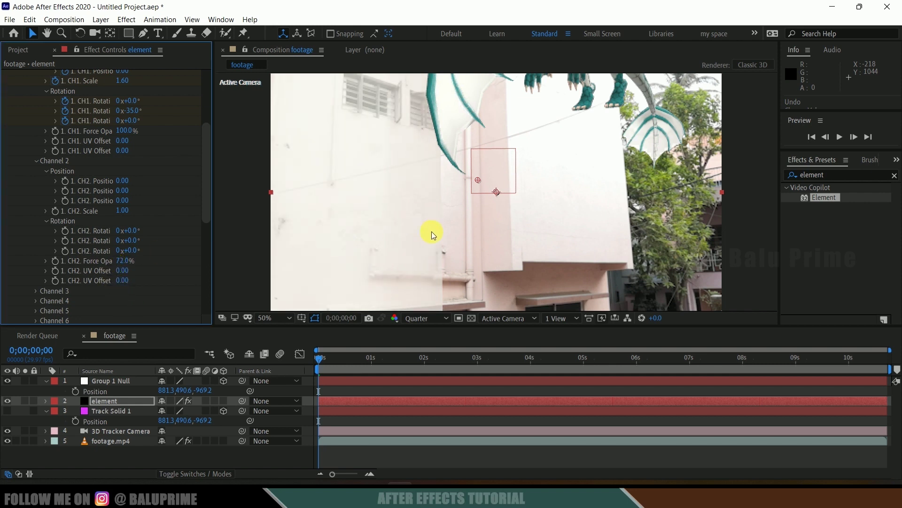
drag(127, 202, 123, 245)
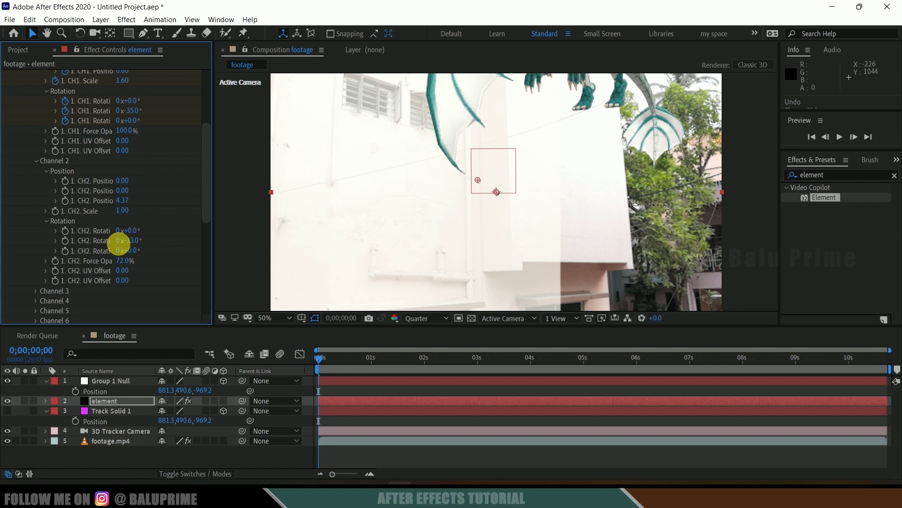
Step: Align the plane with the building's edge using Channel 2 X position 1.77 and X rotation 18°, and set its force opacity to 100%
drag(125, 181, 247, 192)
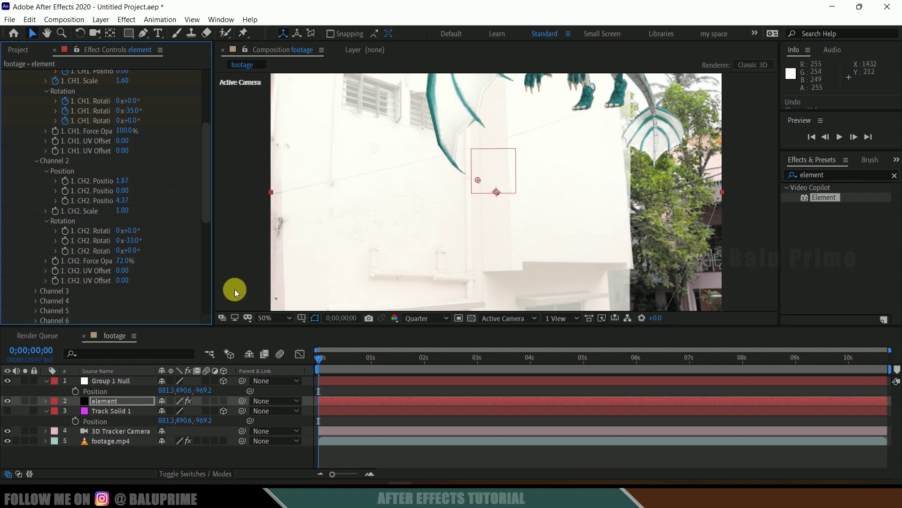
drag(125, 182, 129, 181)
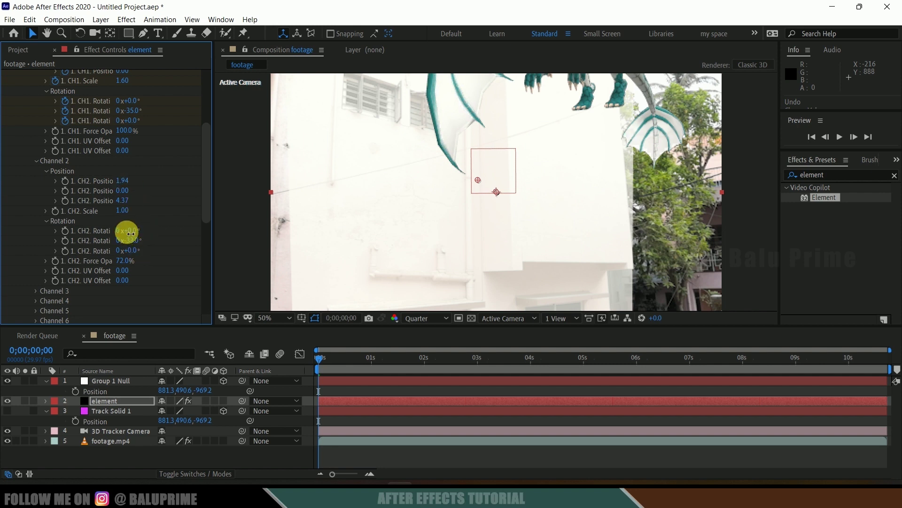
mouse_move(126, 233)
mouse_down()
mouse_move(156, 237)
mouse_move(136, 233)
mouse_up()
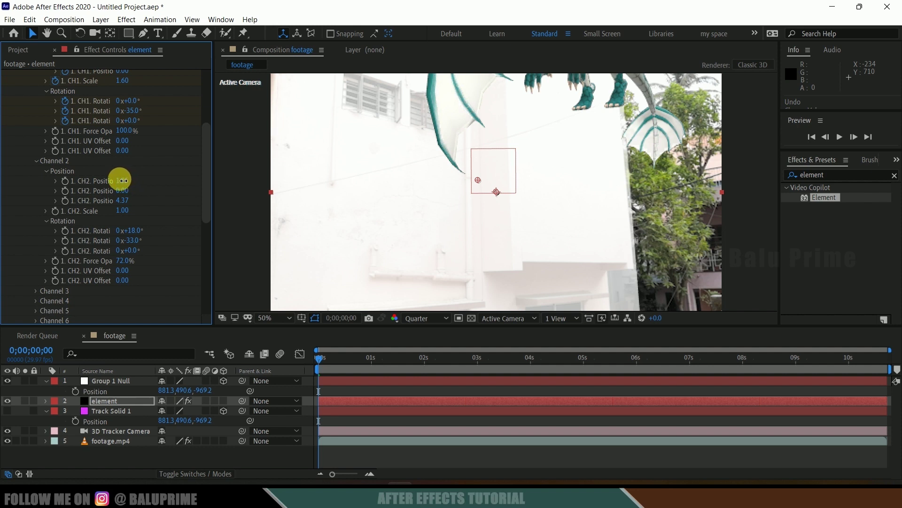
drag(121, 180, 120, 180)
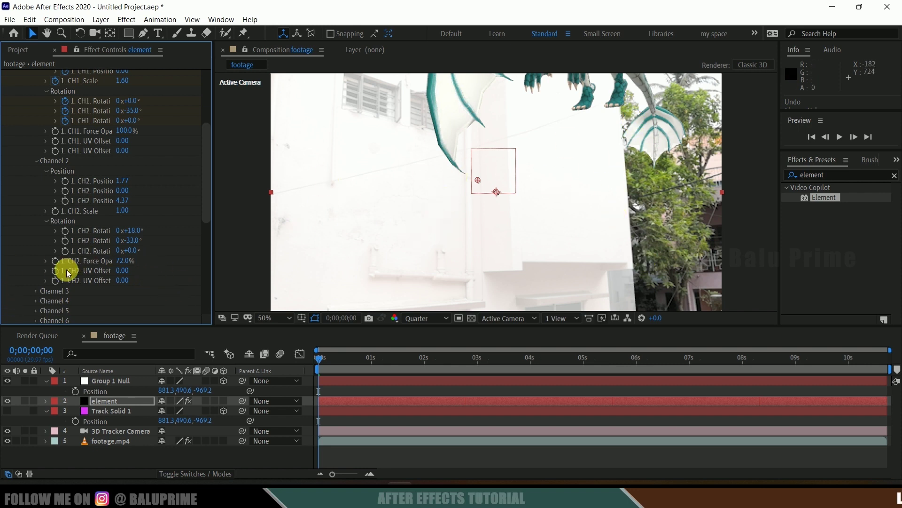
drag(123, 260, 423, 261)
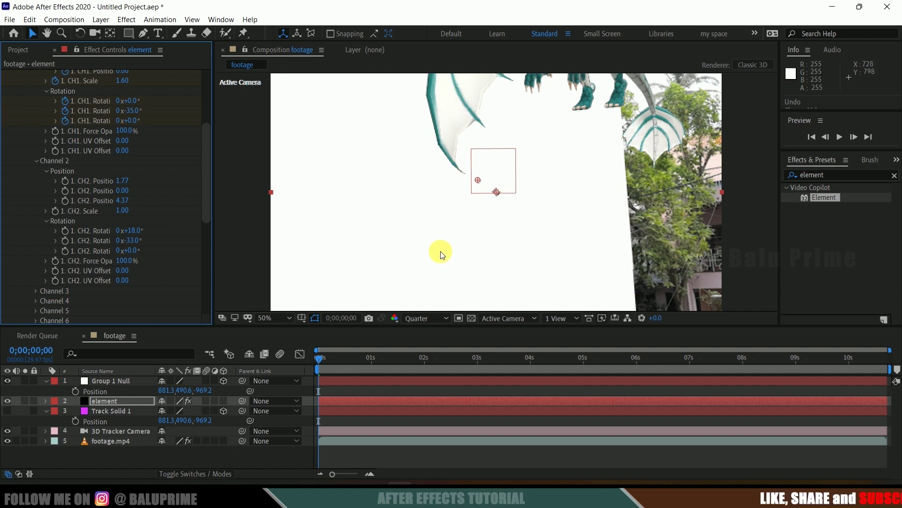
Step: Enable Matte Shadow in the plane's Default material in the Element scene and apply the scene changes
scroll(143, 195, up, 5)
click(60, 100)
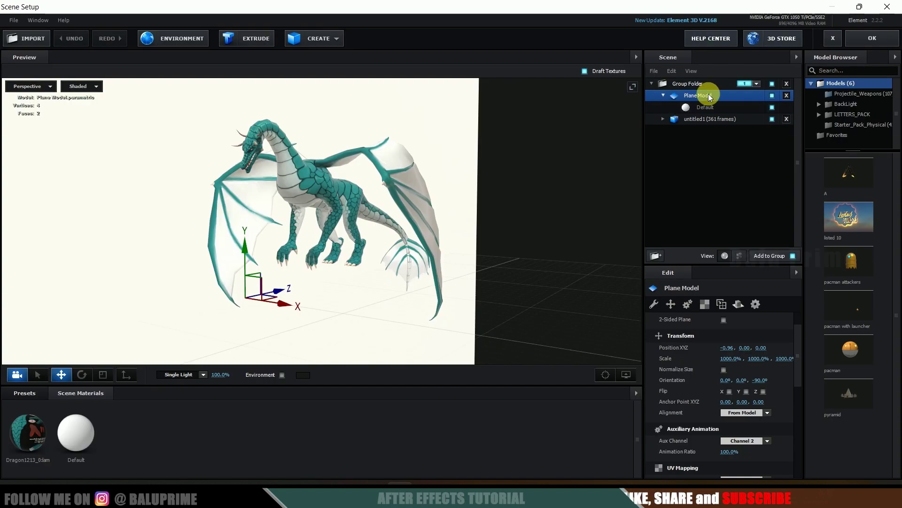
click(686, 107)
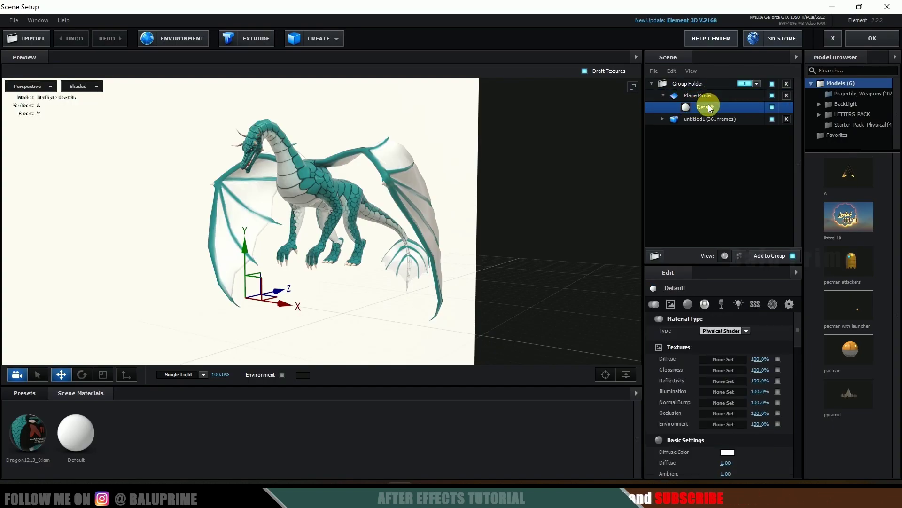
click(789, 306)
scroll(751, 373, down, 3)
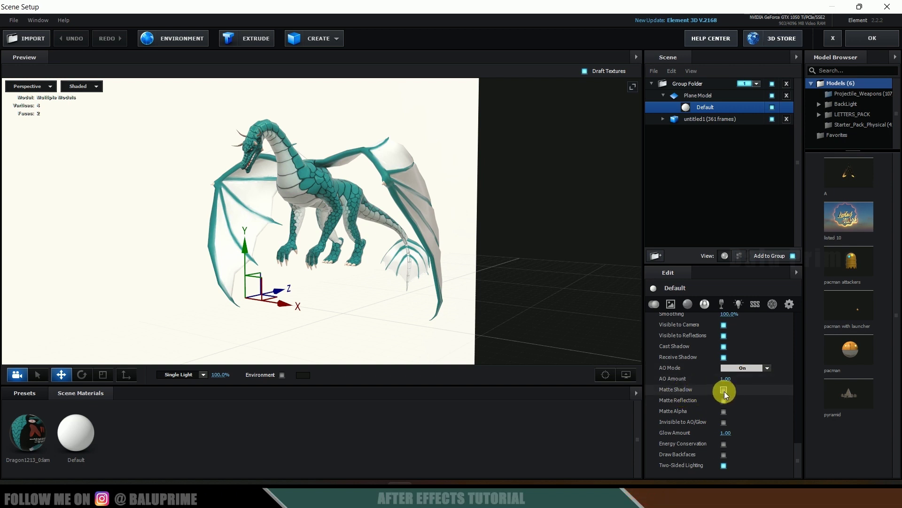
click(723, 390)
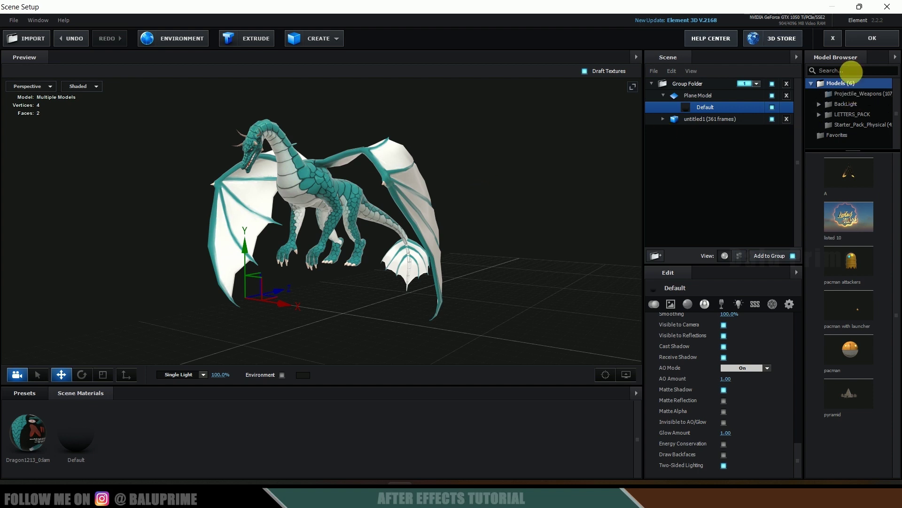
click(862, 40)
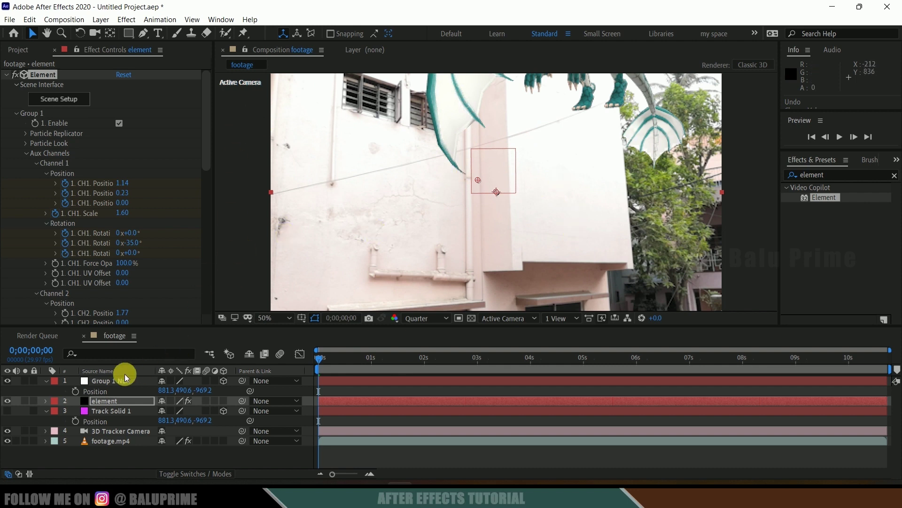
Step: Add a parallel light with 150% intensity, smooth falloff and Casts Shadows enabled to the composition
click(101, 20)
mouse_move(141, 32)
click(314, 57)
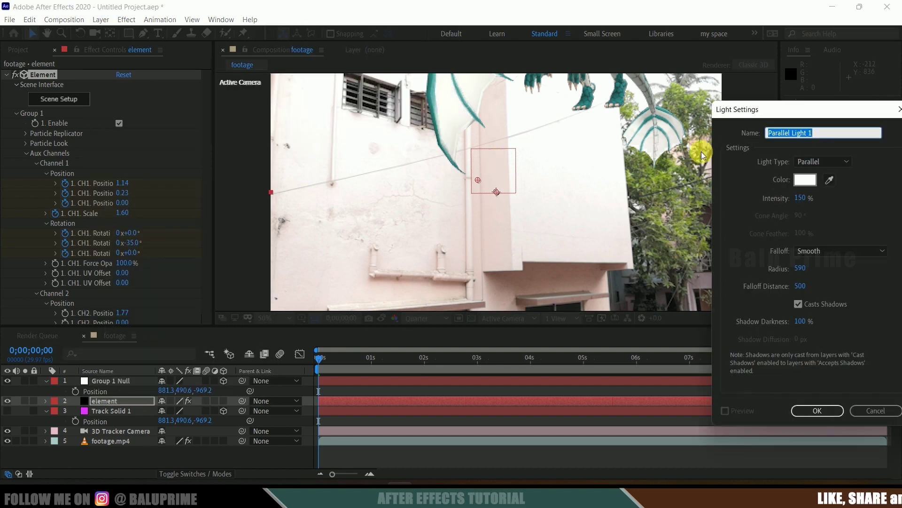
click(841, 164)
click(821, 174)
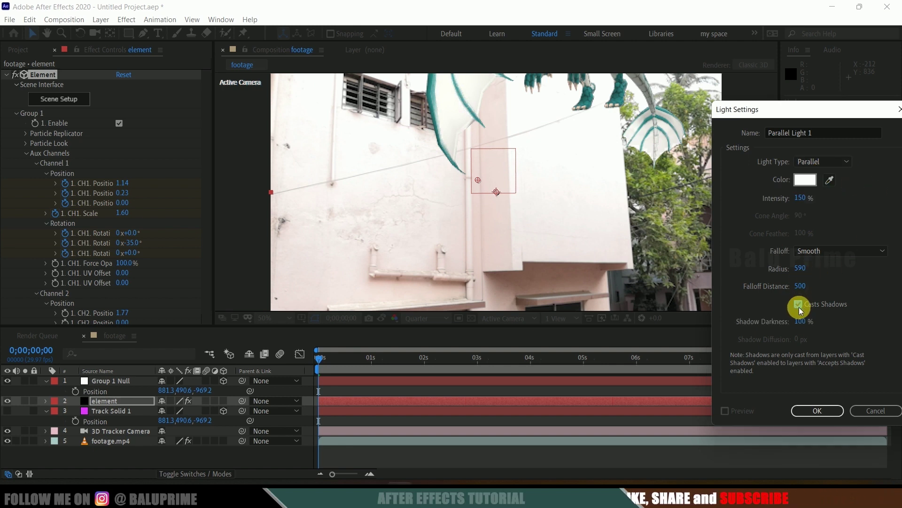
click(812, 411)
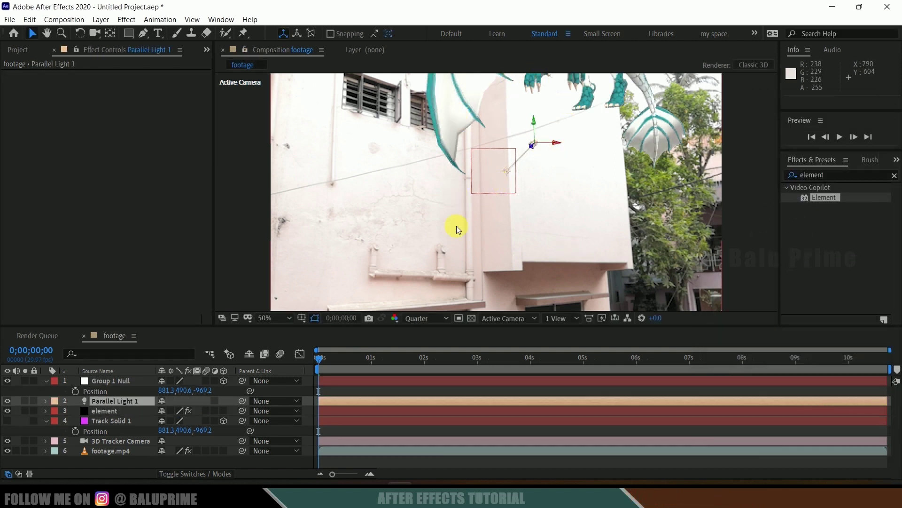
Step: Enable ambient occlusion in SSAO mode in the element layer's render settings
click(113, 410)
scroll(105, 236, down, 10)
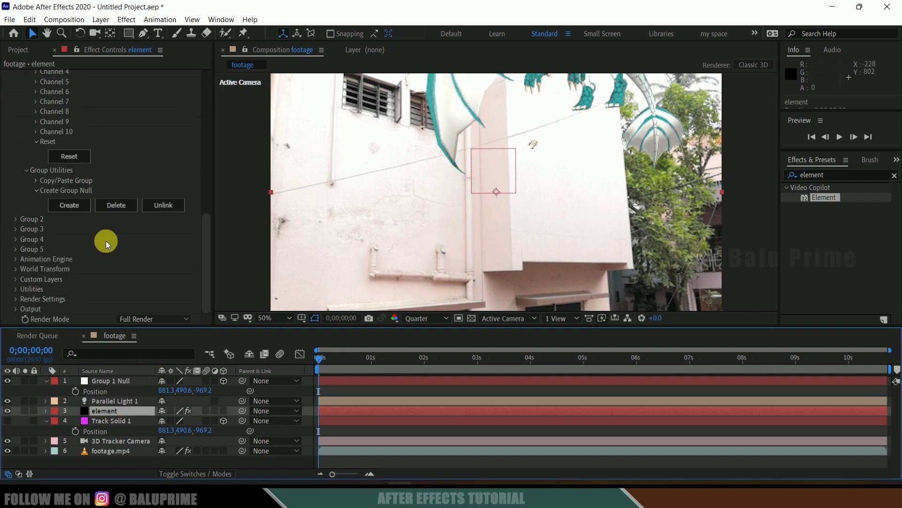
click(17, 299)
scroll(16, 286, down, 5)
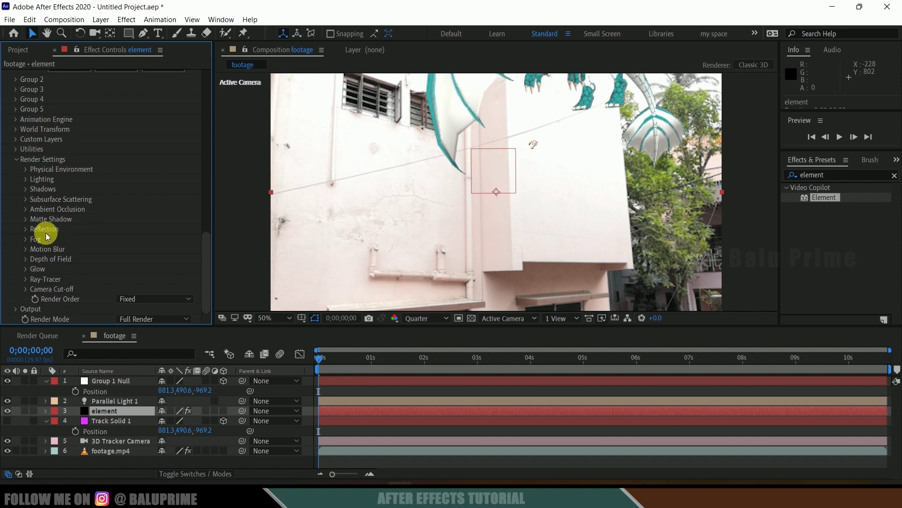
click(25, 209)
scroll(25, 210, down, 4)
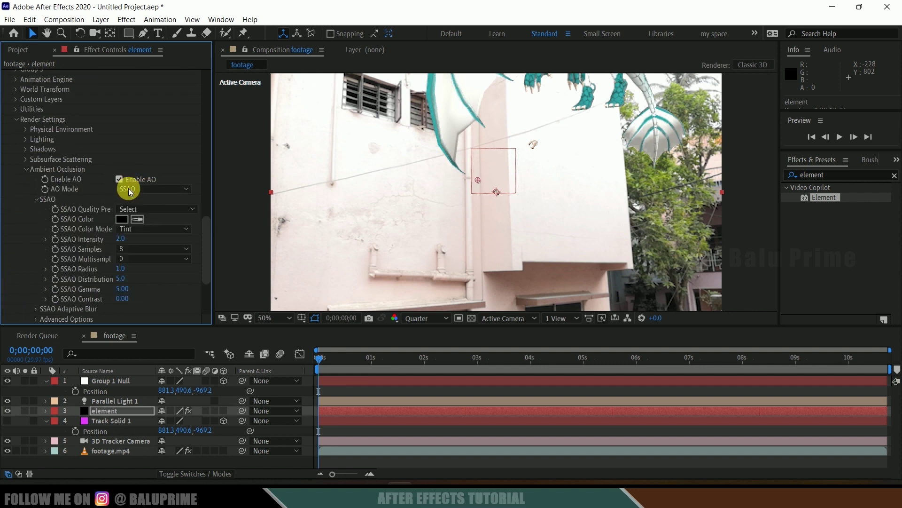
click(118, 179)
Step: Go to frame 0;00;05;12, where the dragon is in front of the wall, and set the SSAO intensity to 4.0
click(574, 361)
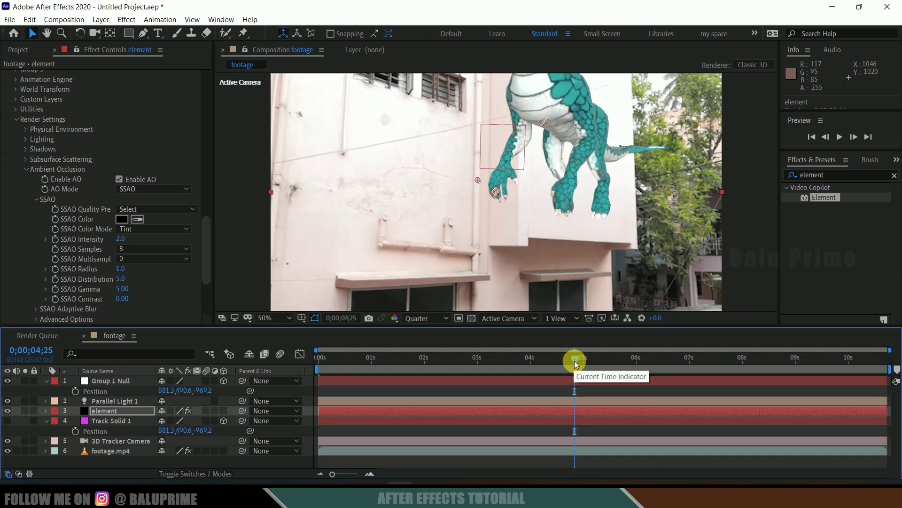
drag(574, 360, 605, 359)
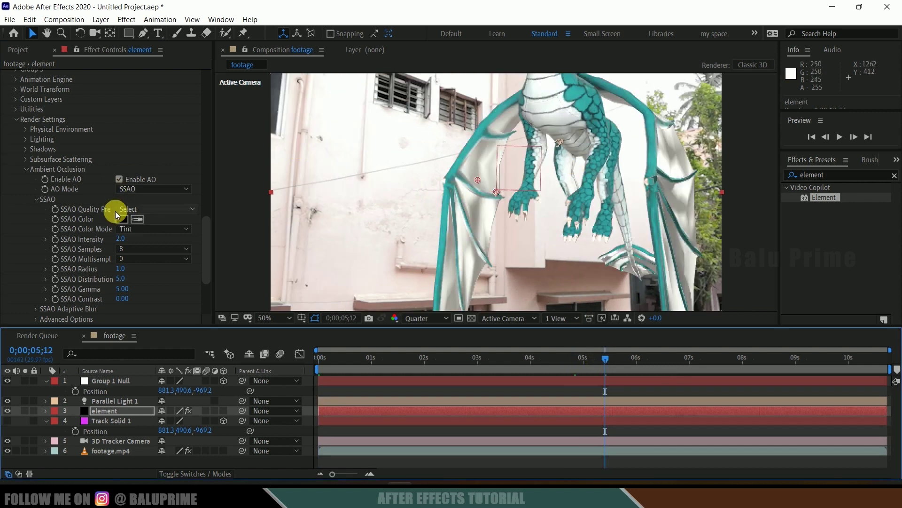
click(125, 240)
key(Return)
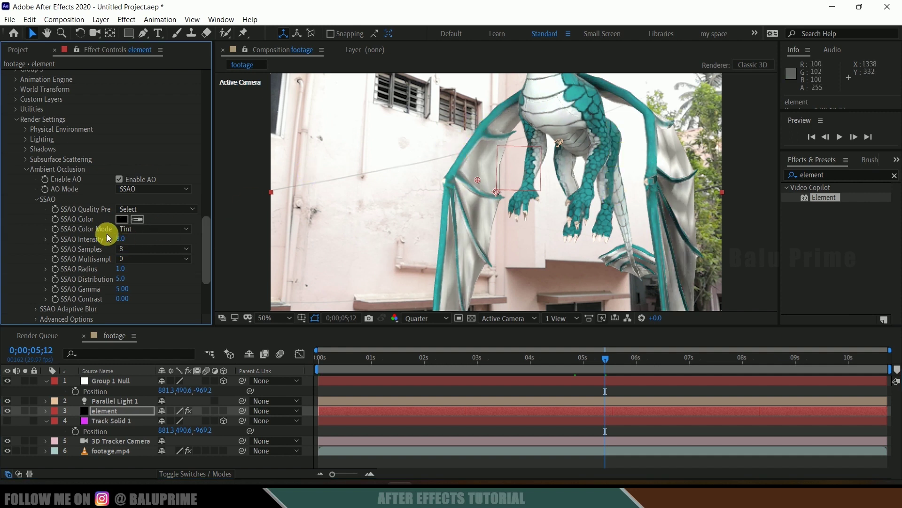
text(4)
click(124, 240)
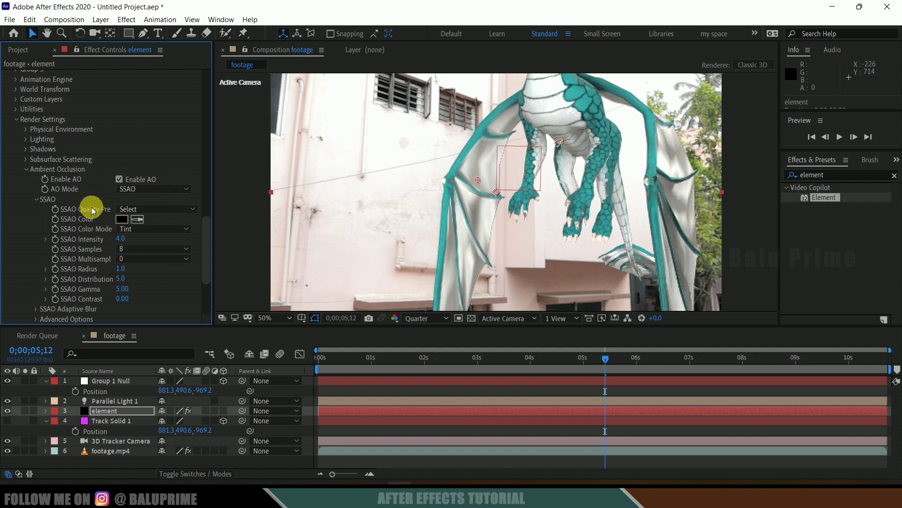
Step: Set the Element effect's shadow mode to Ray-Traced
scroll(61, 216, up, 3)
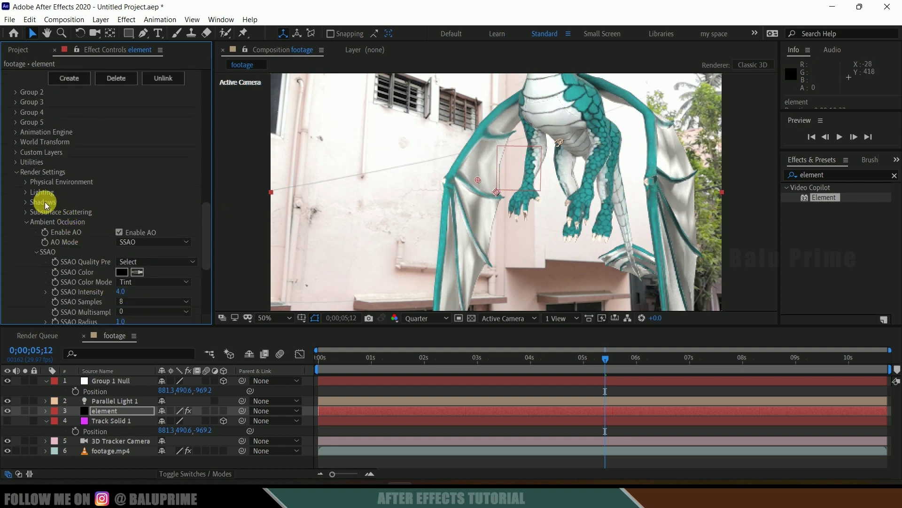
click(26, 204)
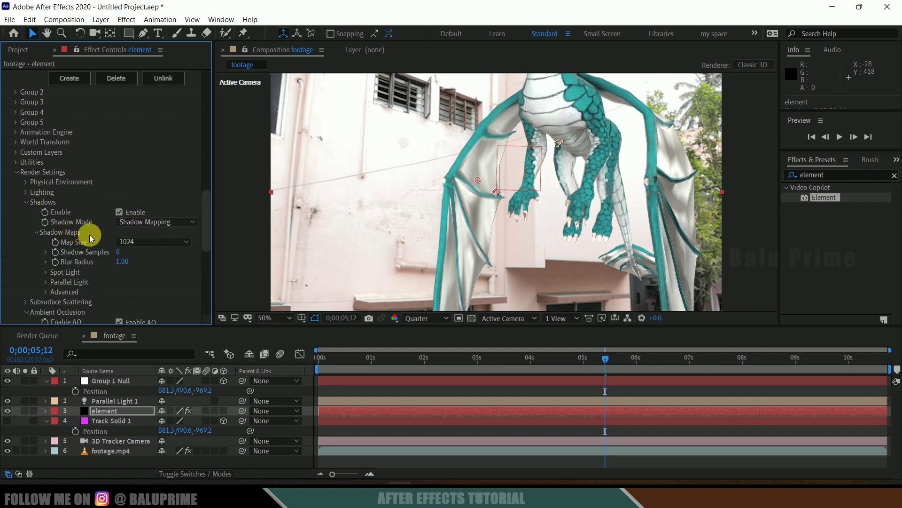
click(142, 222)
click(136, 248)
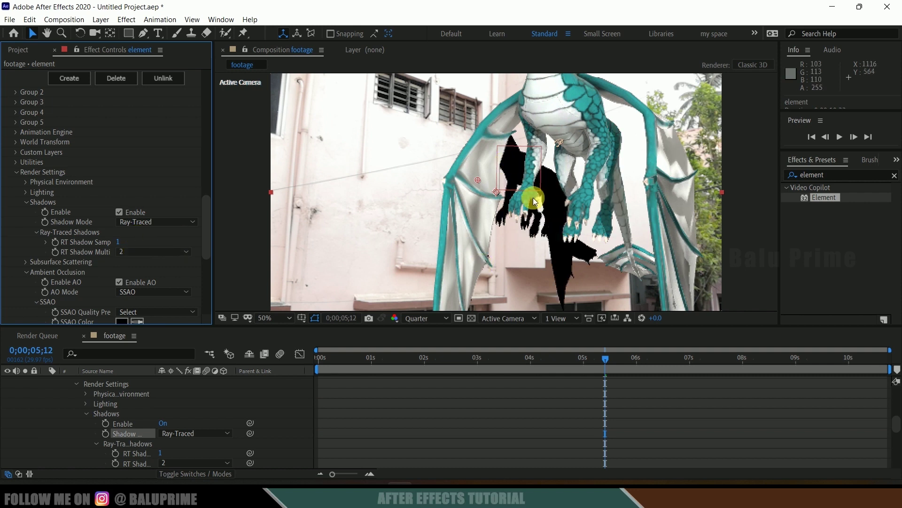
Step: Cast the dragon's shadow onto the wall by moving Parallel Light 1 to 1496, 416, -666.7 with its point of interest at 960, 664, 0
scroll(183, 390, up, 6)
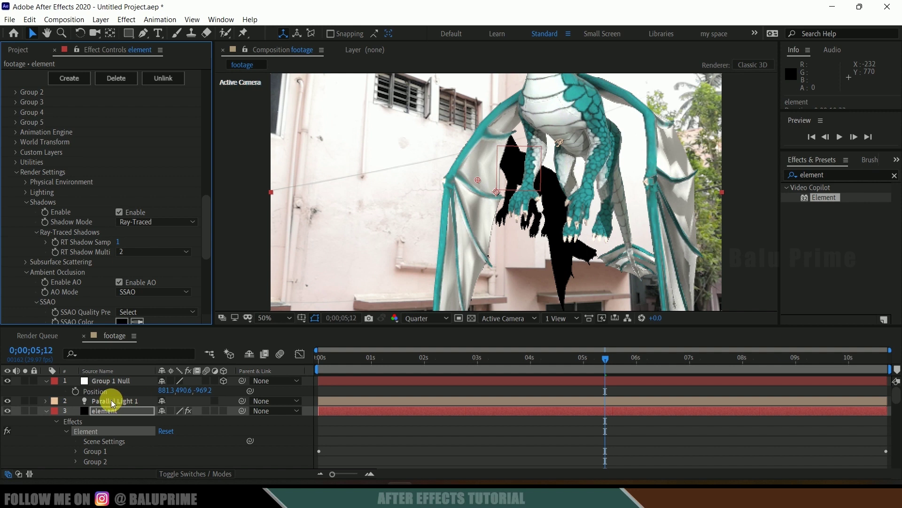
click(112, 401)
click(46, 401)
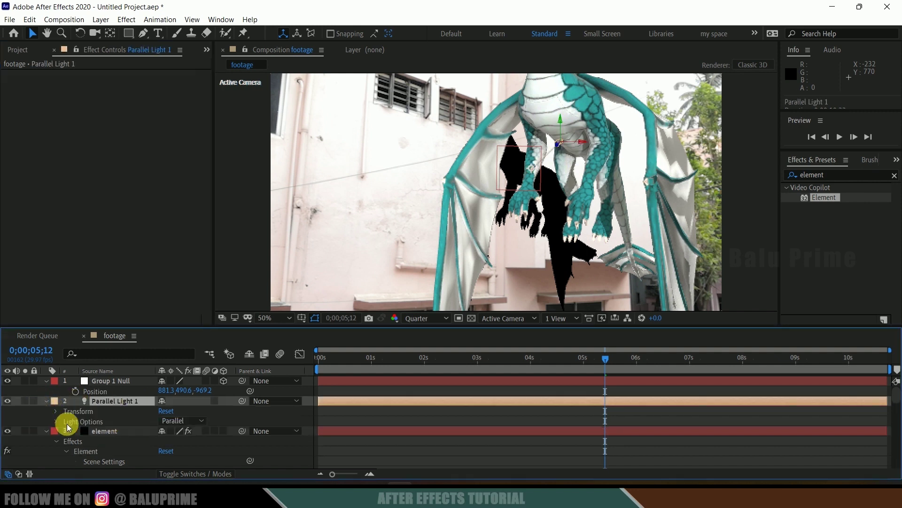
click(56, 411)
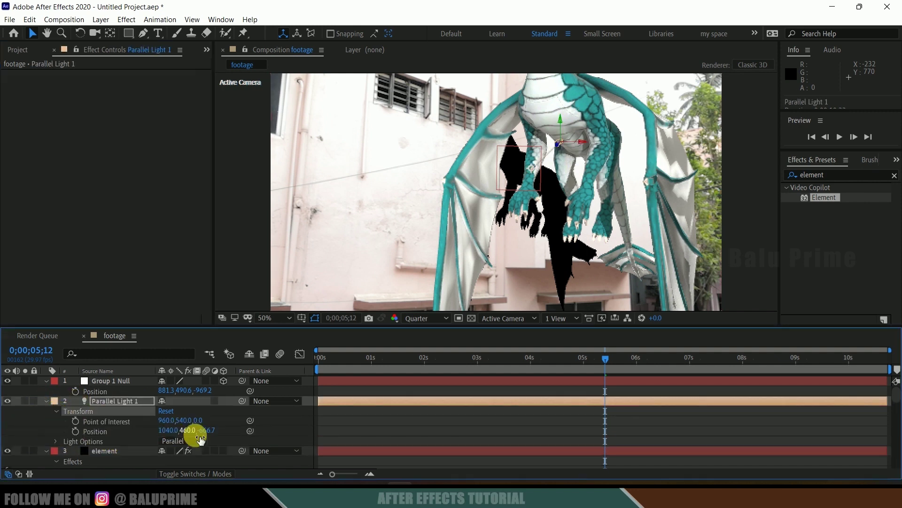
click(188, 421)
click(189, 430)
drag(189, 431, 446, 444)
drag(178, 420, 260, 417)
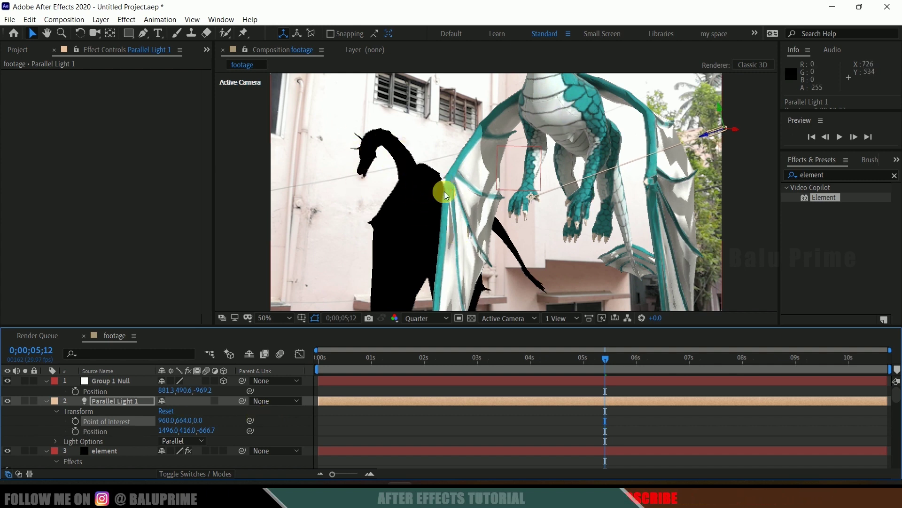
Step: Soften the dragon's wall shadow by setting the Element effect's matte shadow opacity to 20%
scroll(105, 427, down, 3)
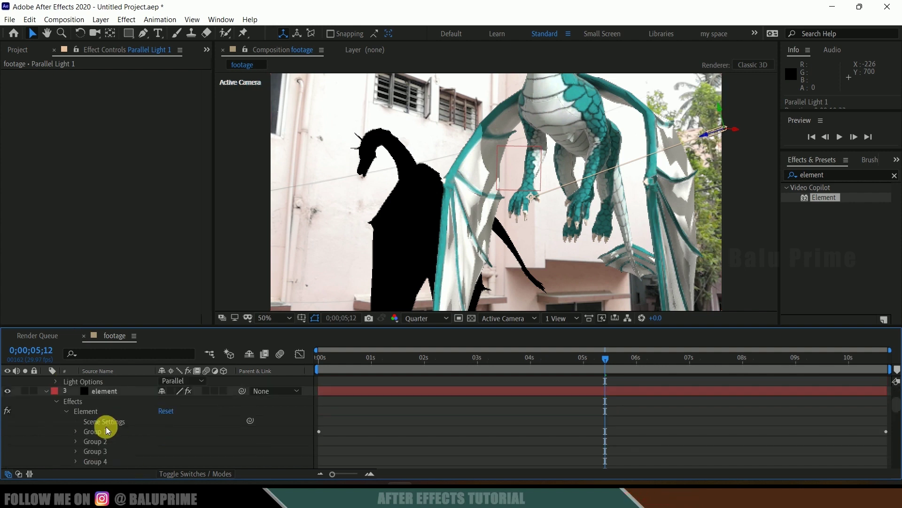
click(108, 392)
scroll(114, 289, down, 10)
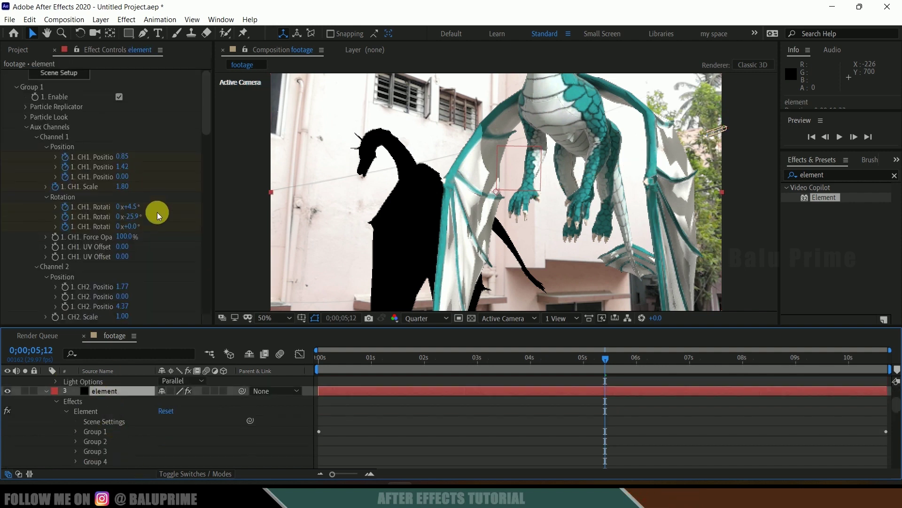
scroll(94, 177, down, 8)
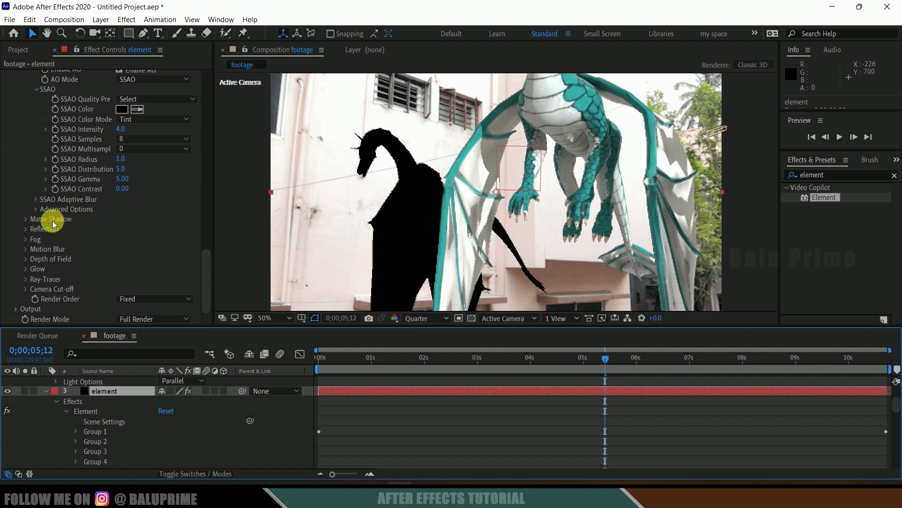
click(24, 219)
scroll(23, 218, down, 1)
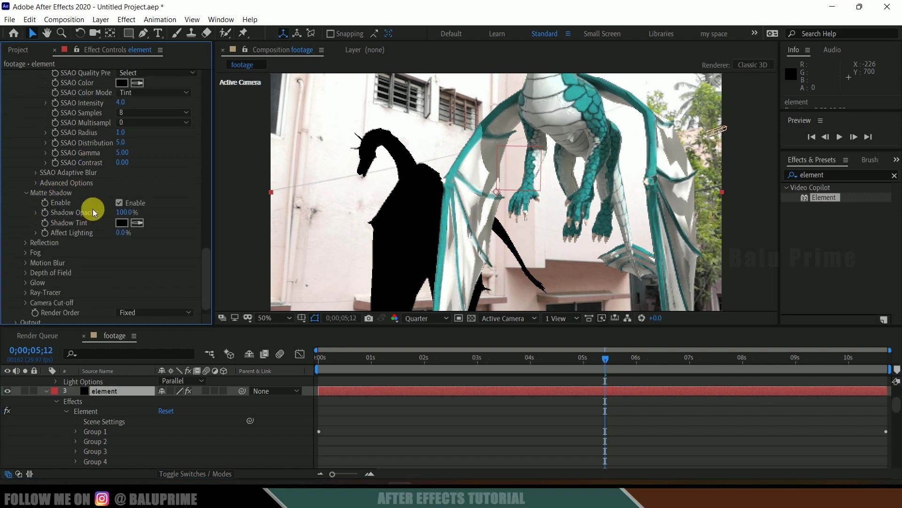
drag(124, 215, 129, 214)
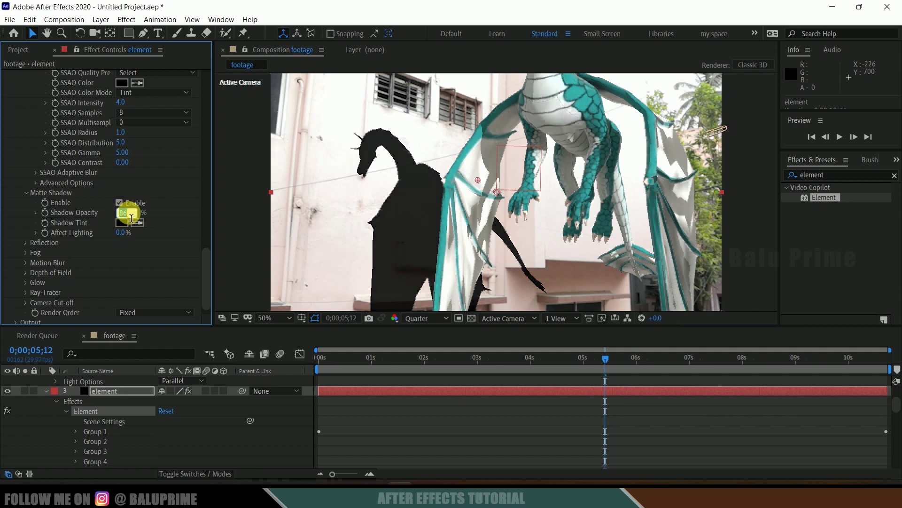
key(Return)
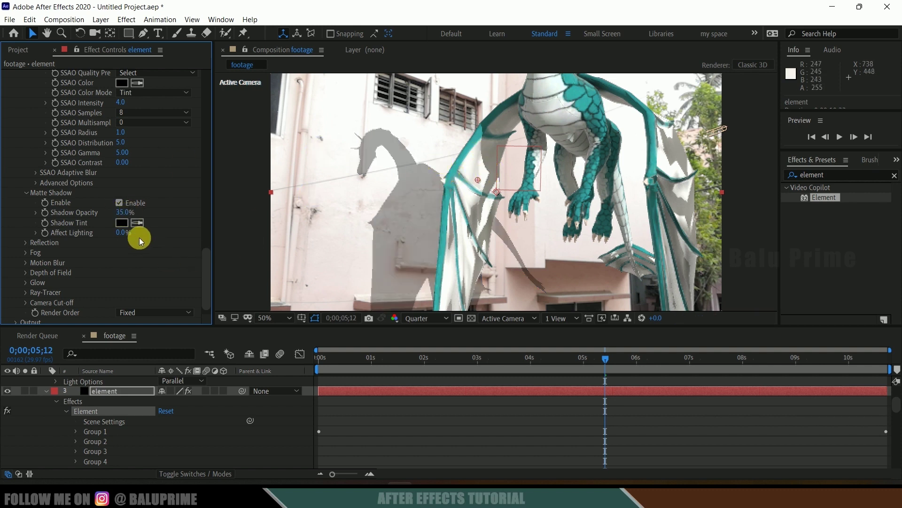
click(122, 213)
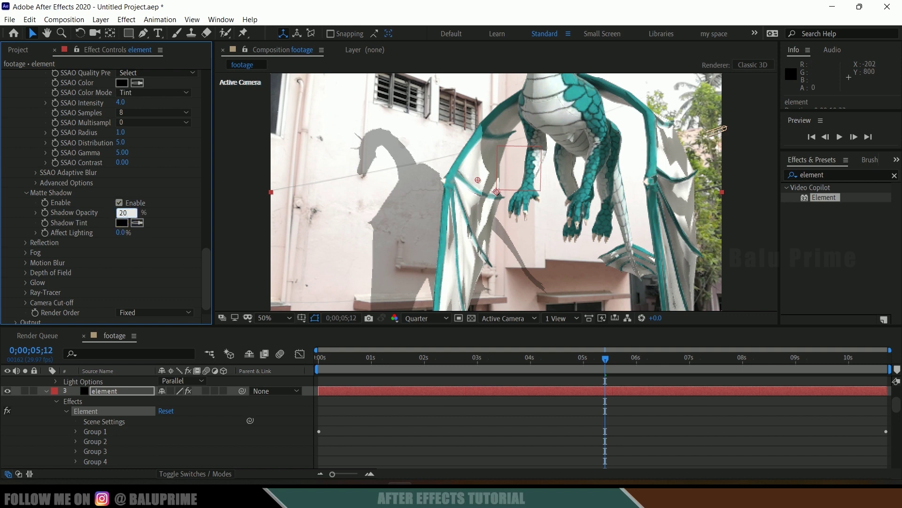
key(Return)
click(123, 212)
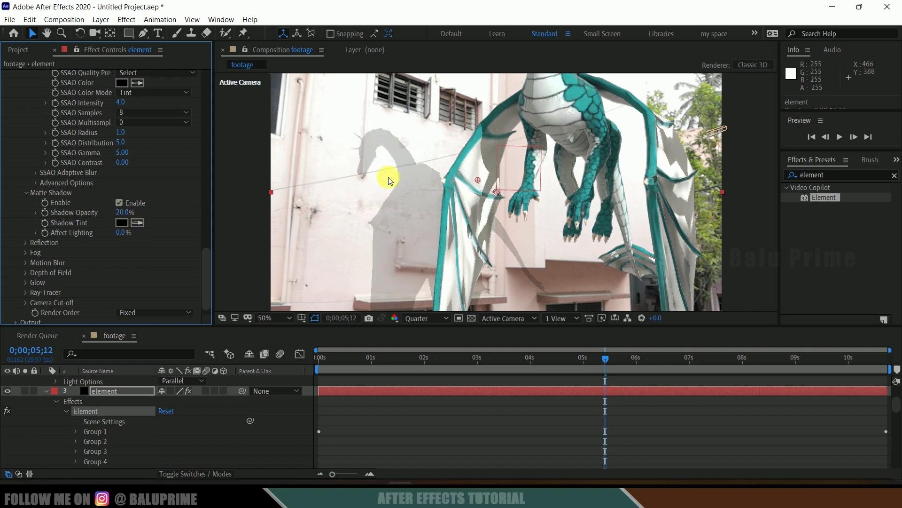
Step: Set Parallel Light 1's intensity to 100% and preview the composition from the first frame
scroll(151, 395, up, 3)
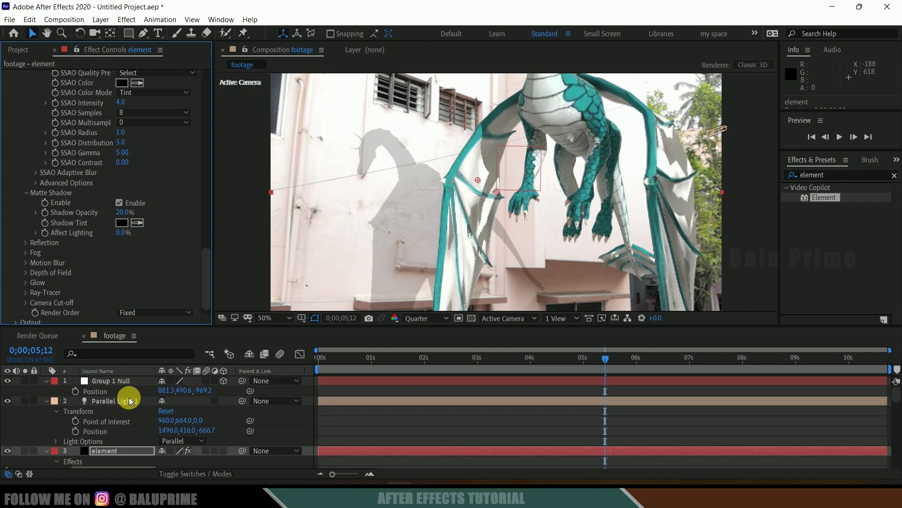
click(126, 402)
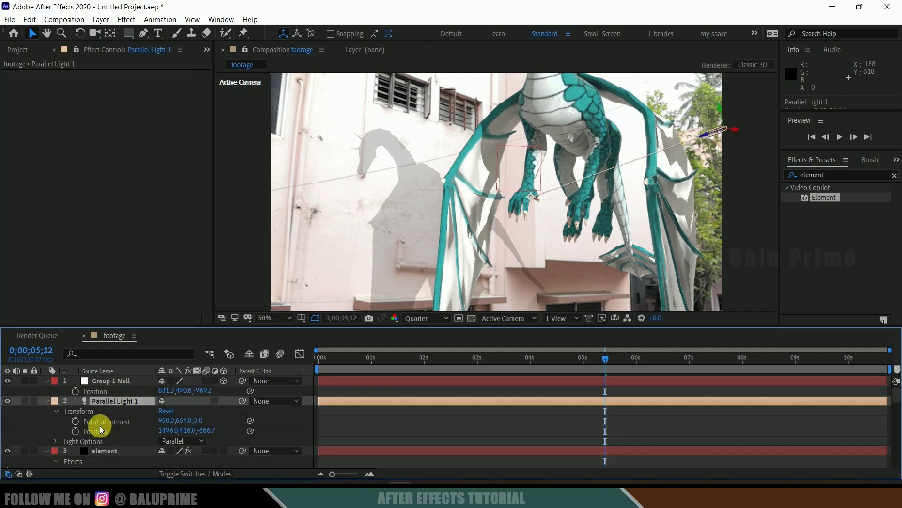
click(56, 442)
scroll(94, 447, down, 2)
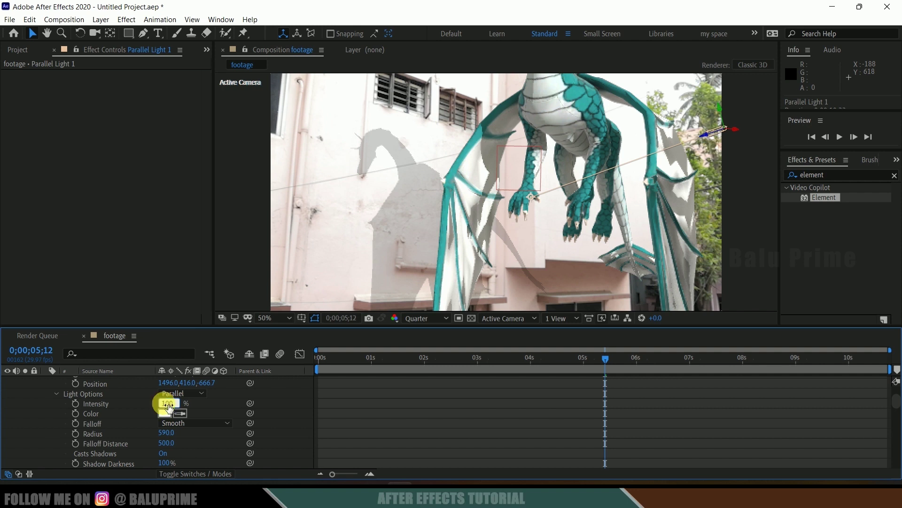
key(Return)
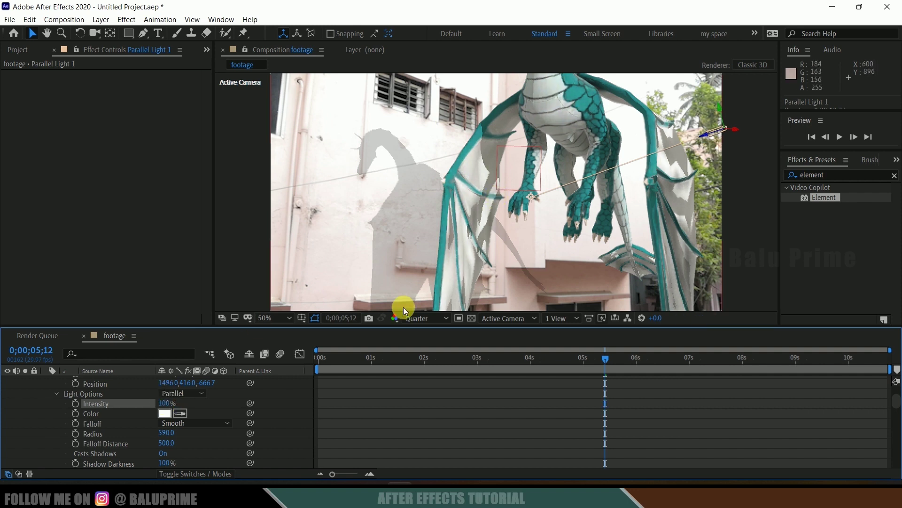
click(314, 358)
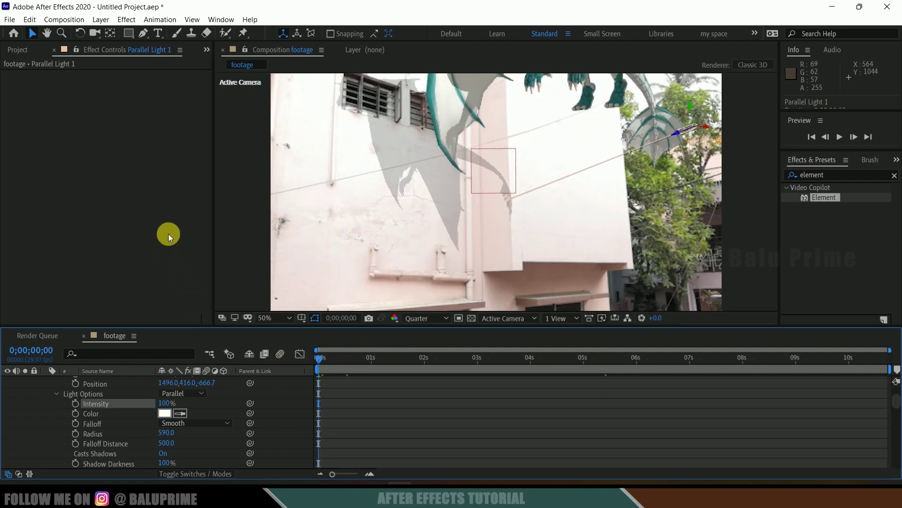
key(space)
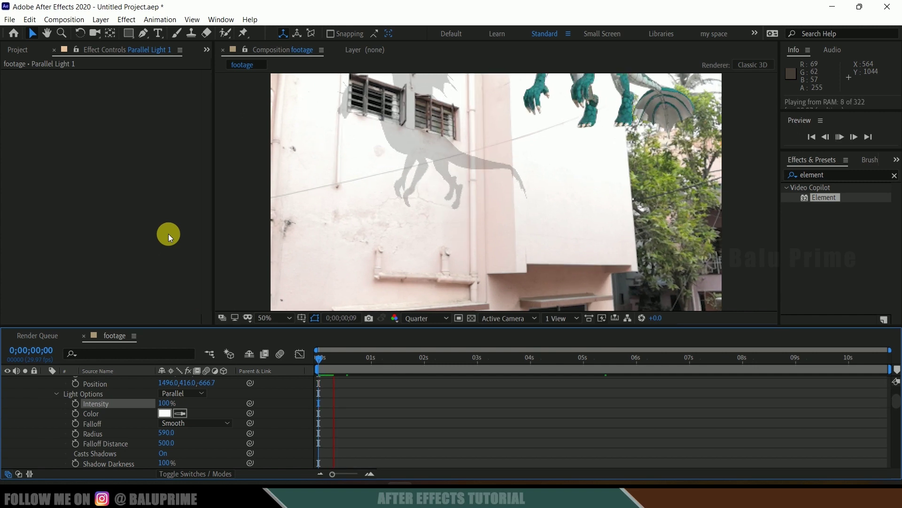